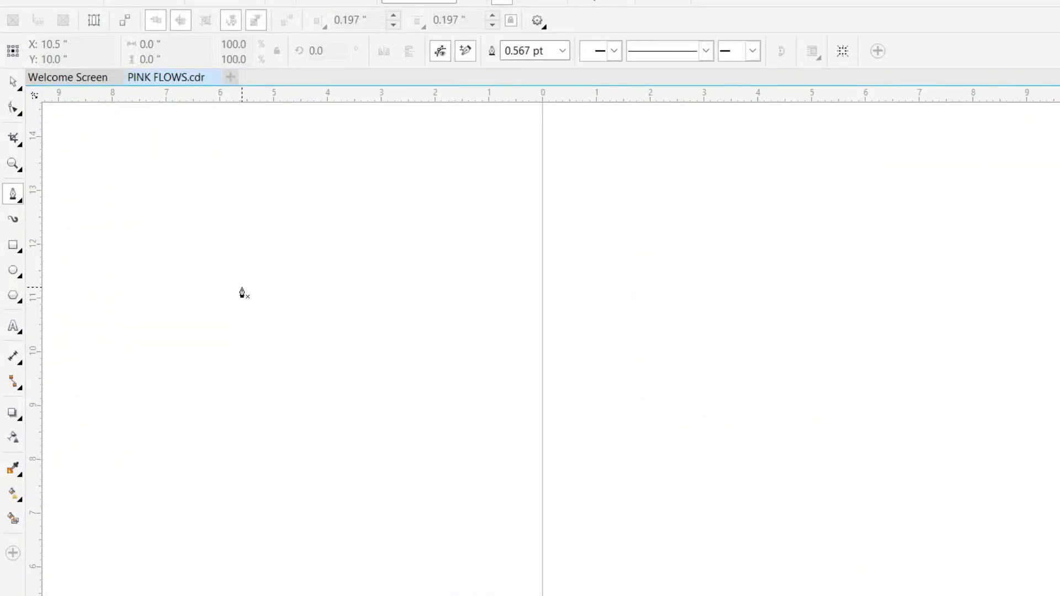
Step: Draw the outline's long upper edge with the Pen tool, about 8.1 inches wide, bending down at its right end
{"action": "left_click", "coordinate": [242, 286]}
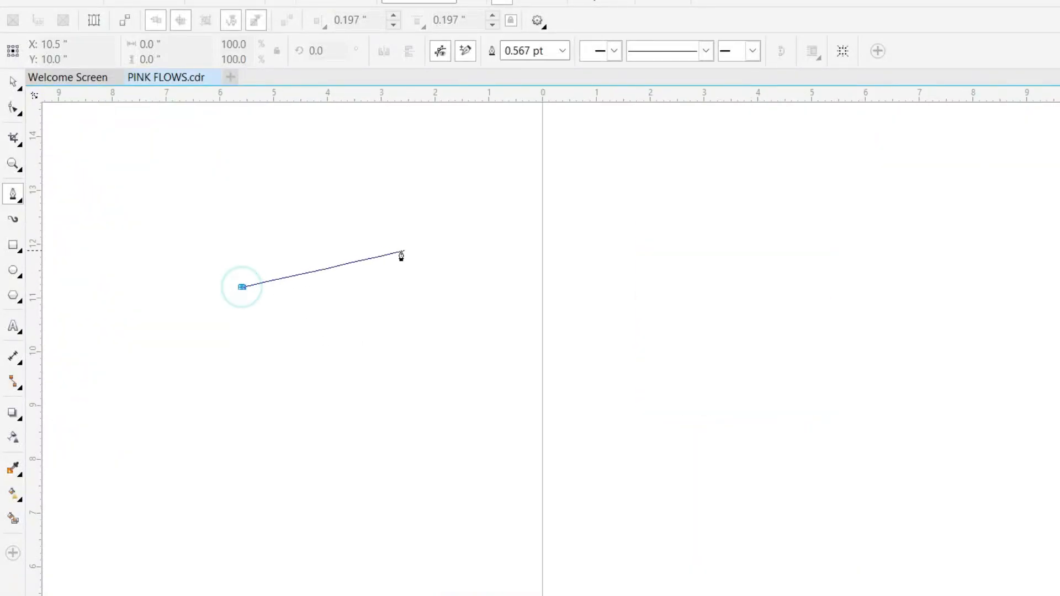
{"action": "left_click", "coordinate": [351, 263]}
{"action": "left_click", "coordinate": [460, 240]}
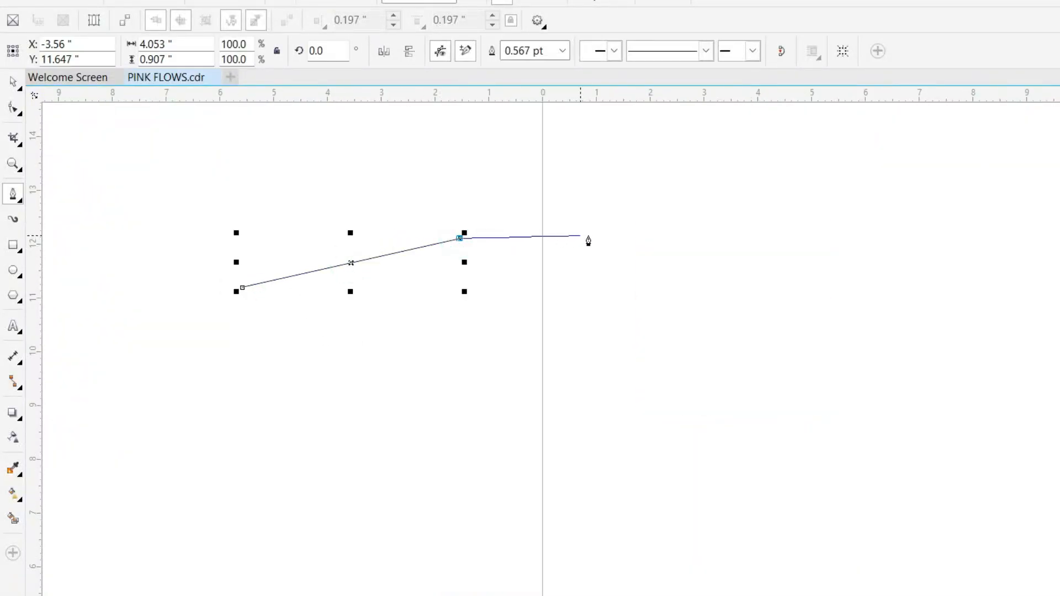
{"action": "left_click", "coordinate": [622, 236]}
{"action": "left_click", "coordinate": [654, 243]}
{"action": "left_click", "coordinate": [680, 261]}
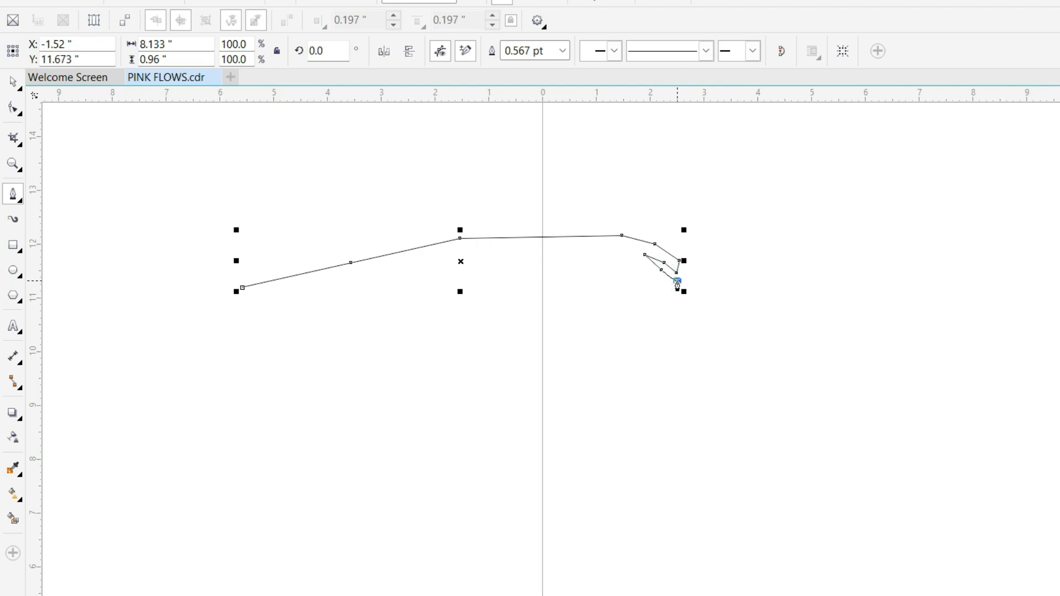
Step: Continue the pen outline with small zigzag notches down its upper right side
{"action": "left_click", "coordinate": [677, 290]}
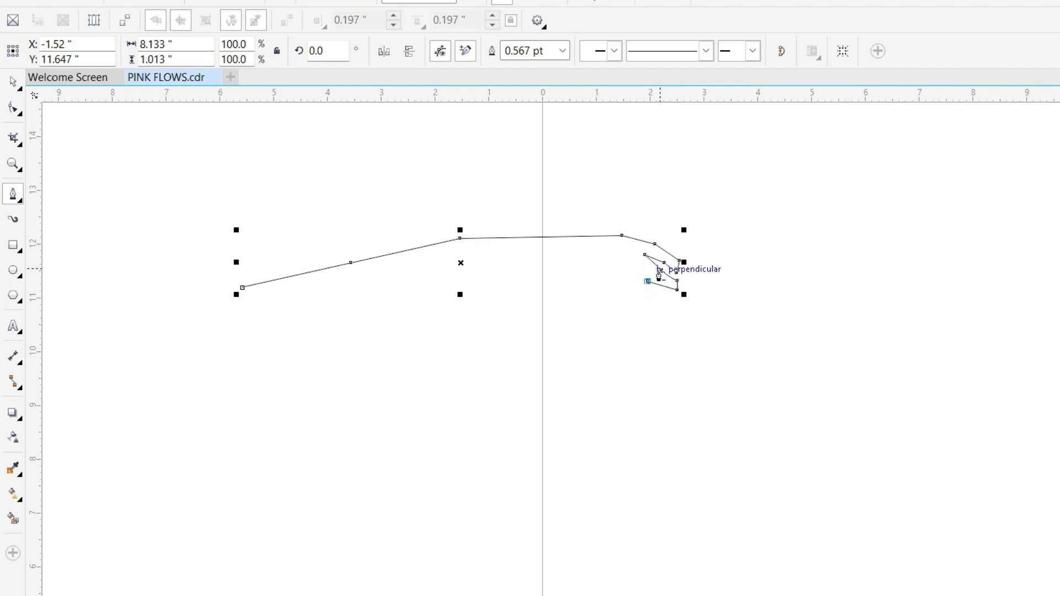
{"action": "left_click", "coordinate": [660, 269]}
{"action": "left_click", "coordinate": [658, 293]}
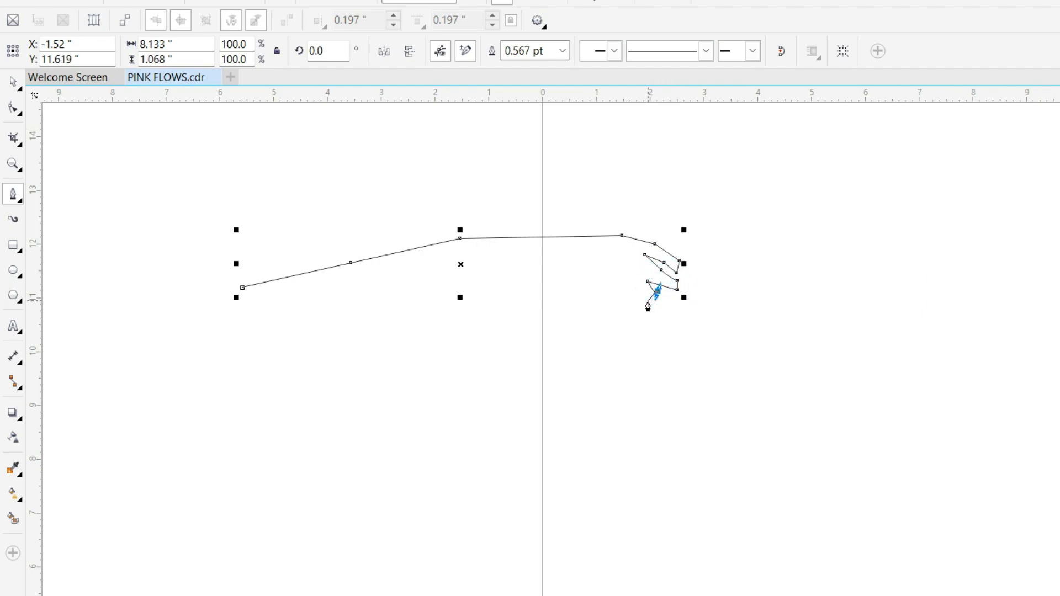
{"action": "left_click", "coordinate": [645, 295]}
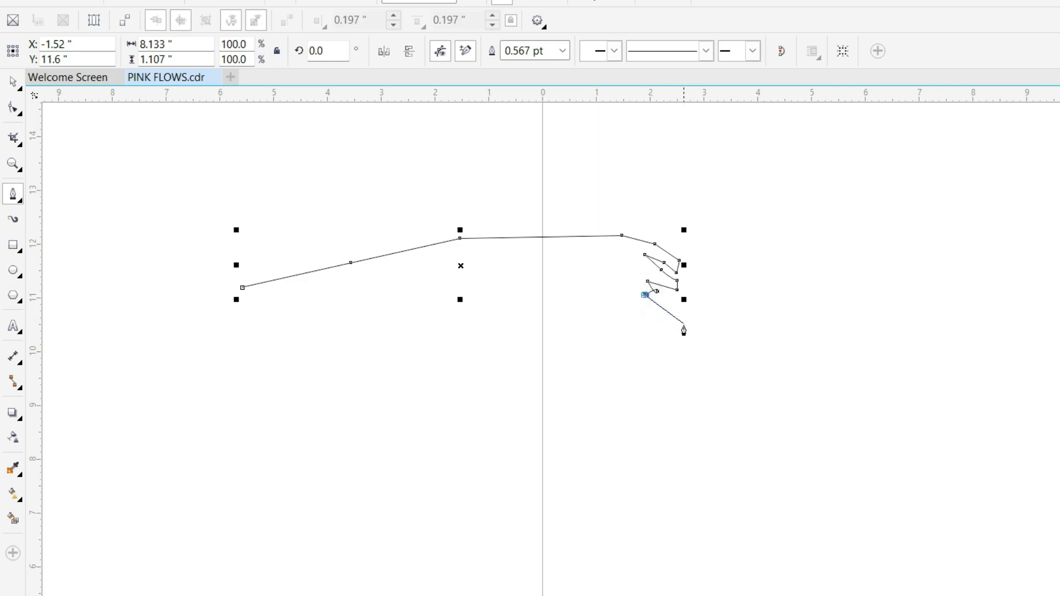
Step: Extend the right side of the outline downward with an outward bend and a small projecting notch
{"action": "scroll", "coordinate": [657, 336], "scroll_direction": "up", "scroll_amount": 2}
{"action": "scroll", "coordinate": [657, 335], "scroll_direction": "down", "scroll_amount": 1}
{"action": "left_click_drag", "start_coordinate": [662, 324], "coordinate": [669, 332]}
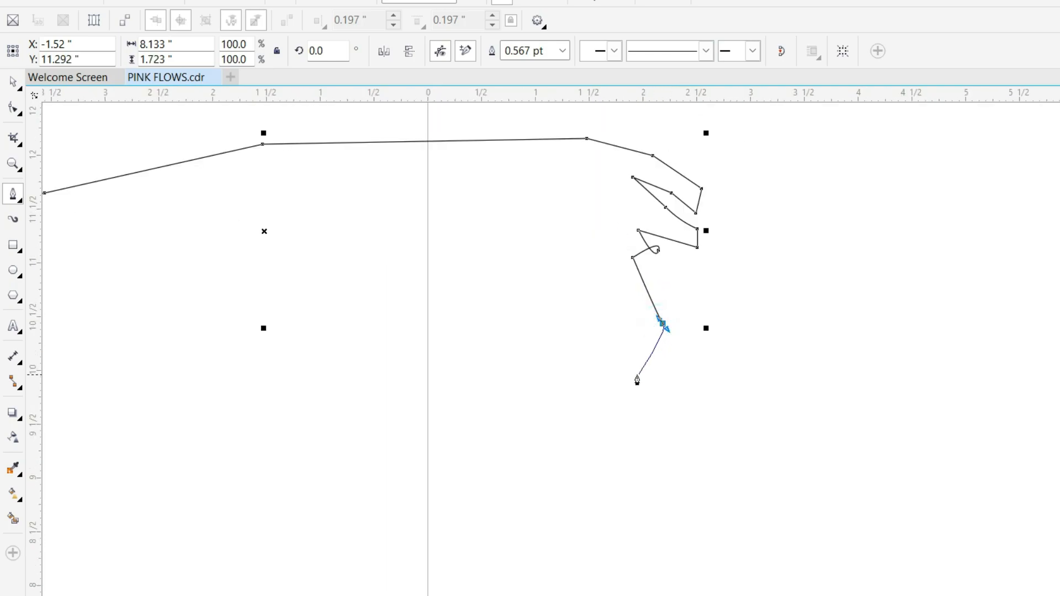
{"action": "left_click", "coordinate": [624, 391]}
{"action": "left_click", "coordinate": [443, 378]}
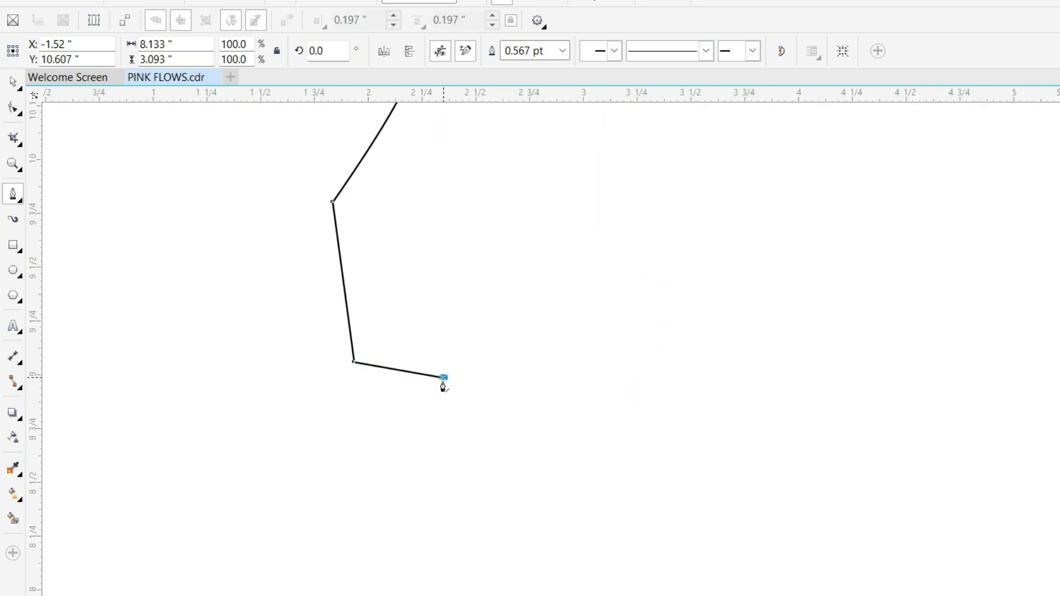
{"action": "left_click", "coordinate": [443, 395]}
{"action": "scroll", "coordinate": [429, 407], "scroll_direction": "down", "scroll_amount": 3}
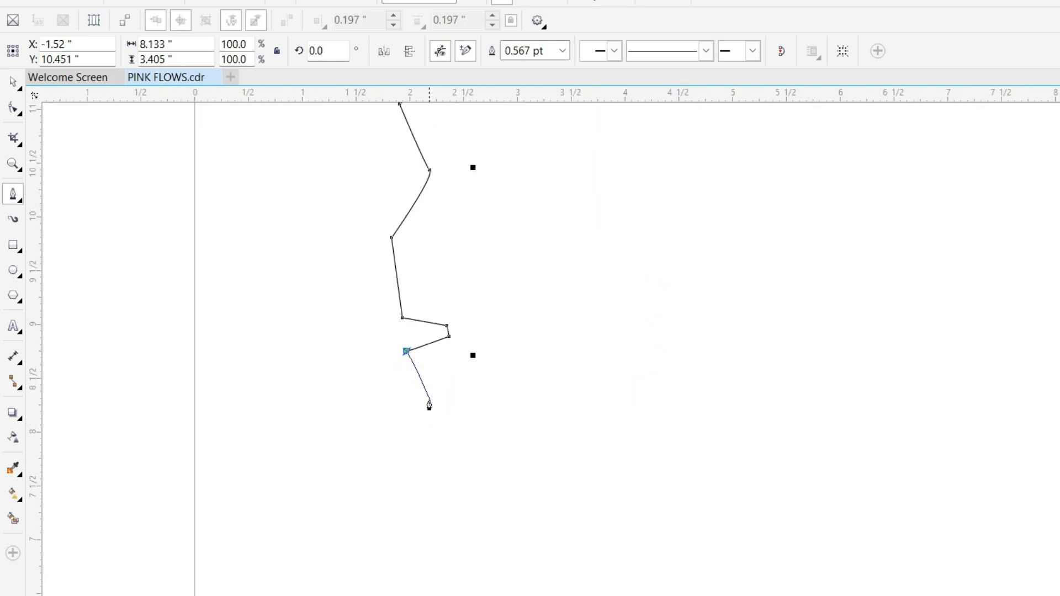
Step: Draw the long sloping bottom edge toward the left and a series of zigzag projections up the lower-left side
{"action": "left_click", "coordinate": [402, 456]}
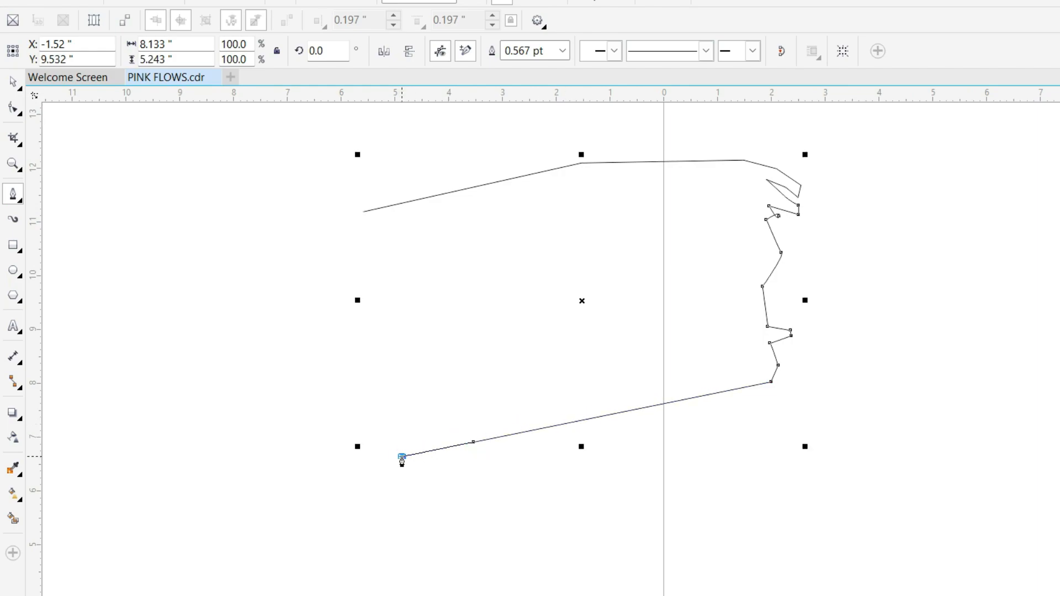
{"action": "left_click", "coordinate": [332, 449]}
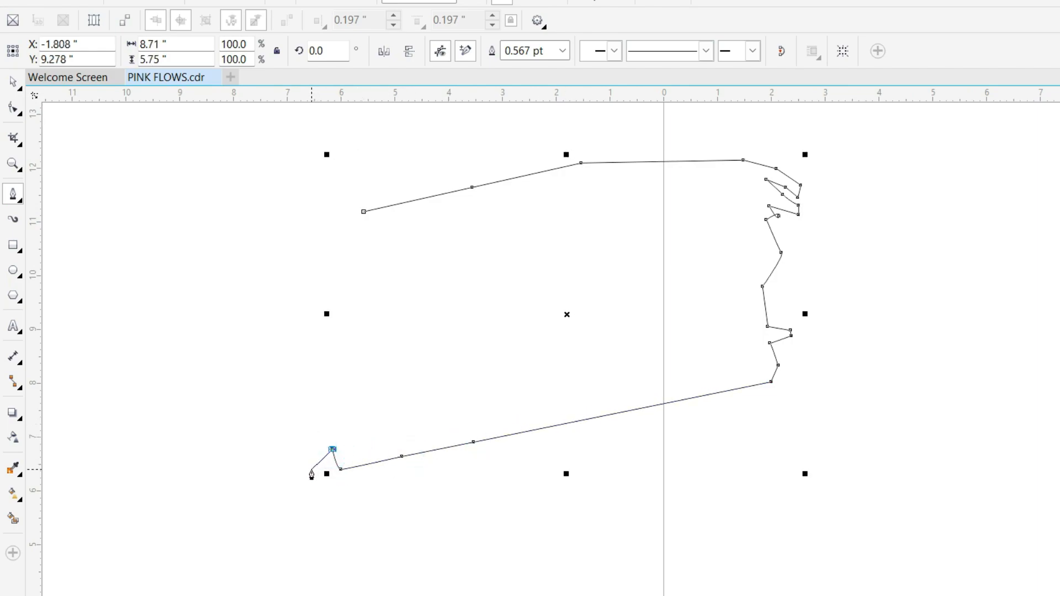
{"action": "left_click", "coordinate": [292, 479]}
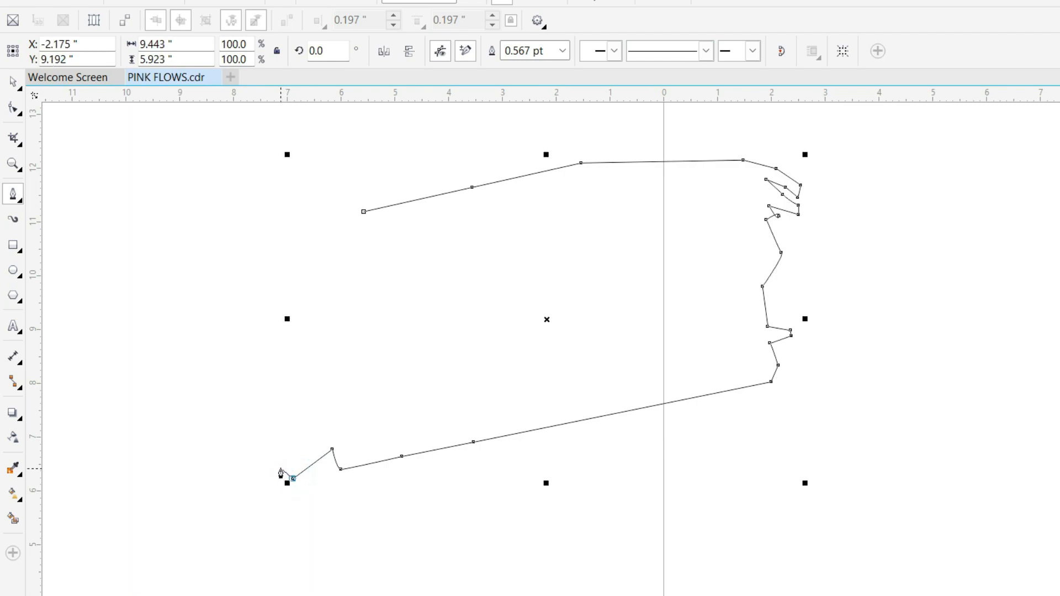
{"action": "left_click", "coordinate": [286, 465]}
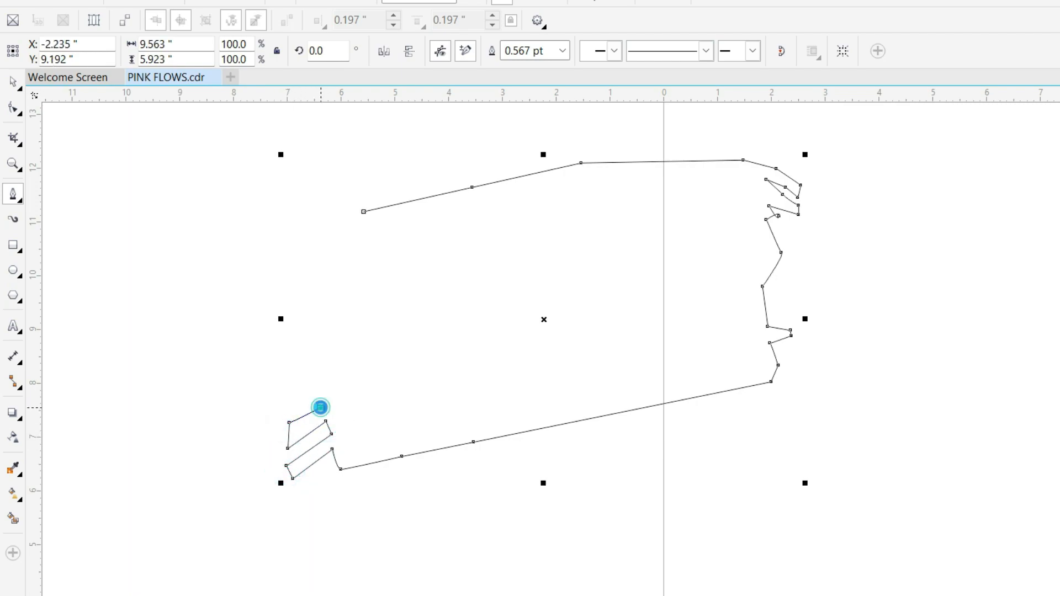
{"action": "left_click", "coordinate": [301, 400]}
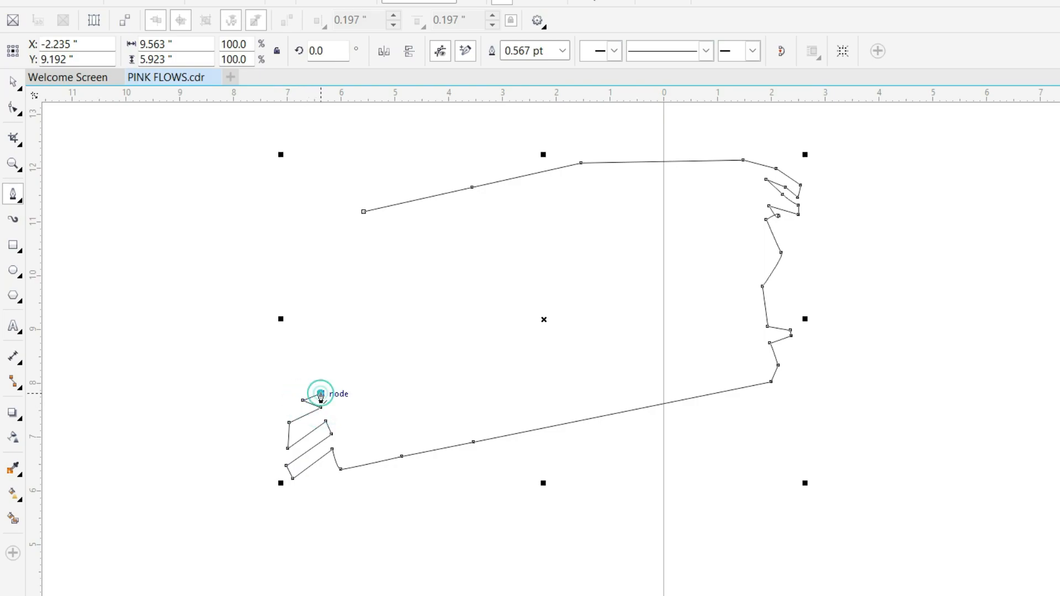
{"action": "left_click", "coordinate": [324, 334]}
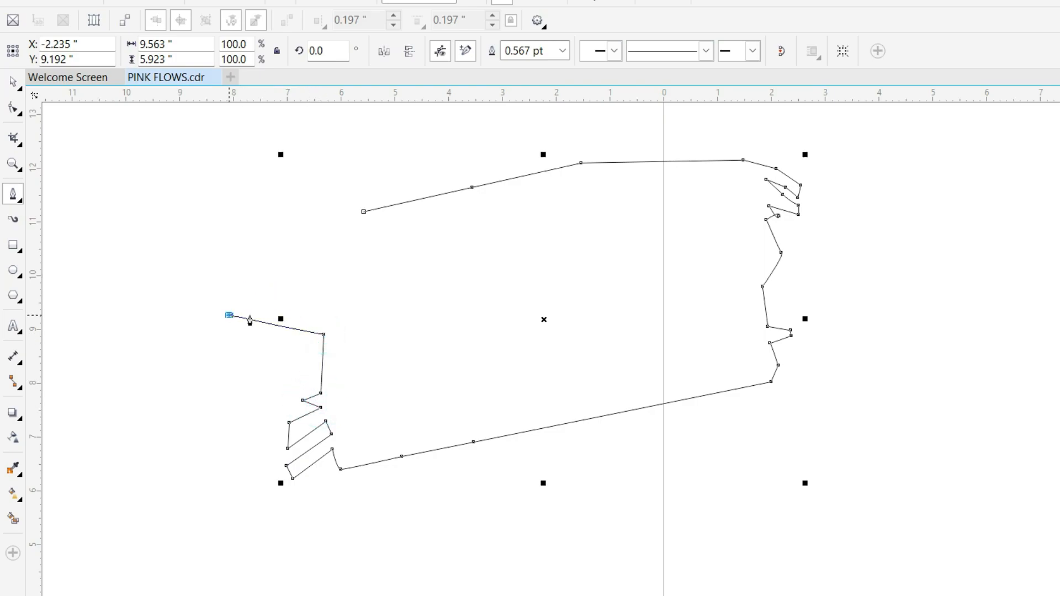
Step: Add two pointed projections to the middle of the outline's left side, followed by a deep inward recess
{"action": "left_click", "coordinate": [228, 315]}
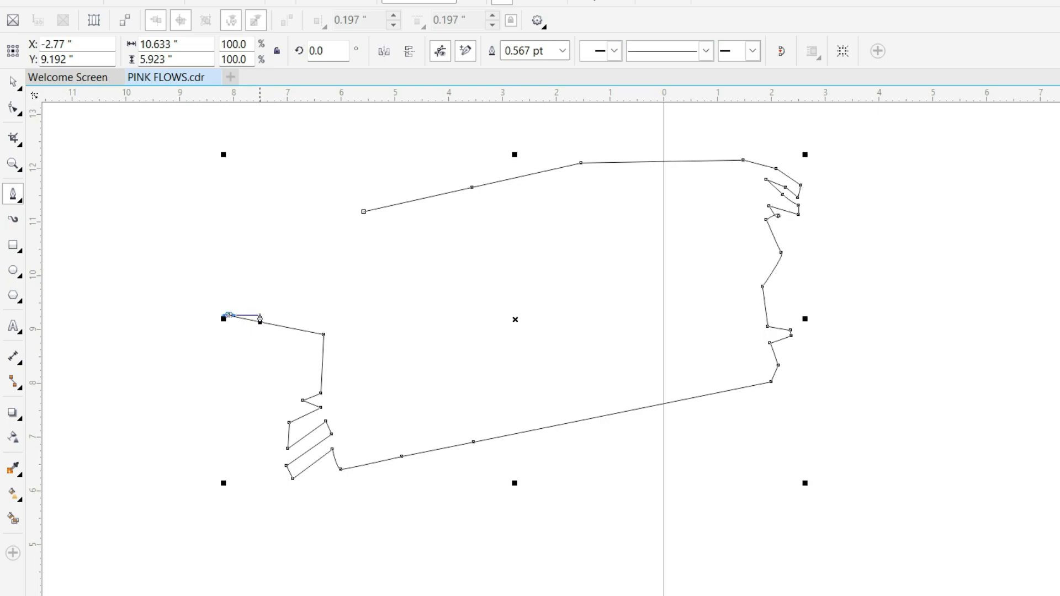
{"action": "left_click", "coordinate": [208, 279]}
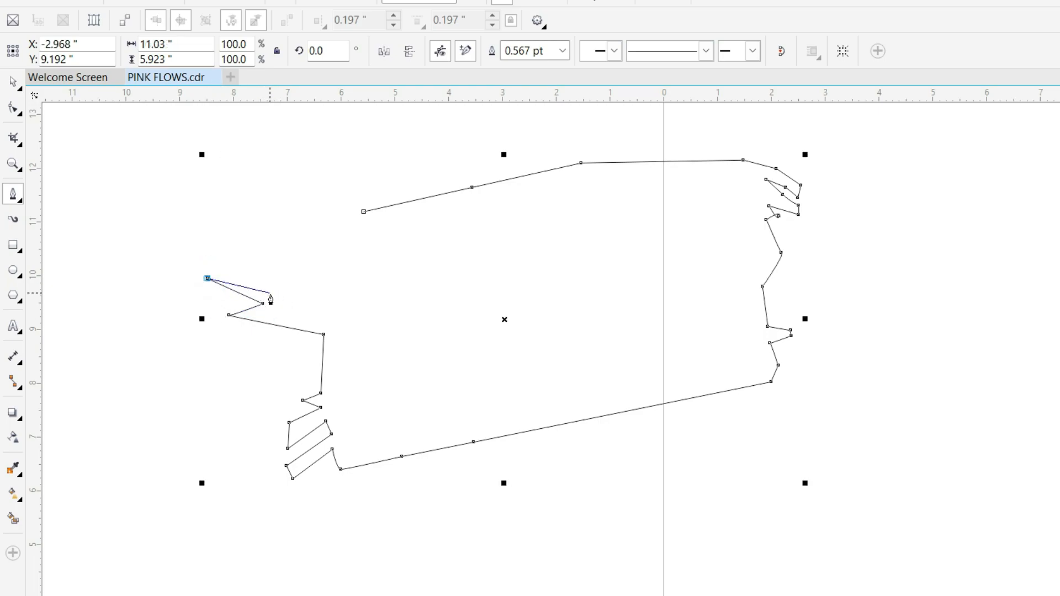
{"action": "left_click", "coordinate": [281, 297]}
{"action": "left_click", "coordinate": [346, 277]}
{"action": "left_click", "coordinate": [368, 270]}
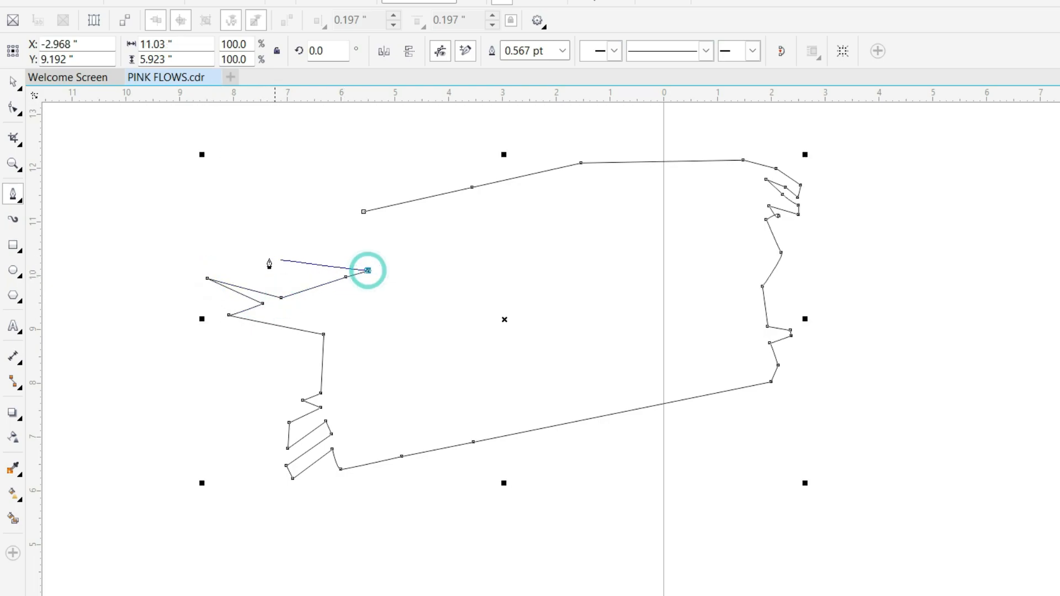
Step: Add long narrow projections to the upper-left side and close the outline at its starting point
{"action": "left_click", "coordinate": [245, 253]}
{"action": "scroll", "coordinate": [275, 259], "scroll_direction": "up", "scroll_amount": 3}
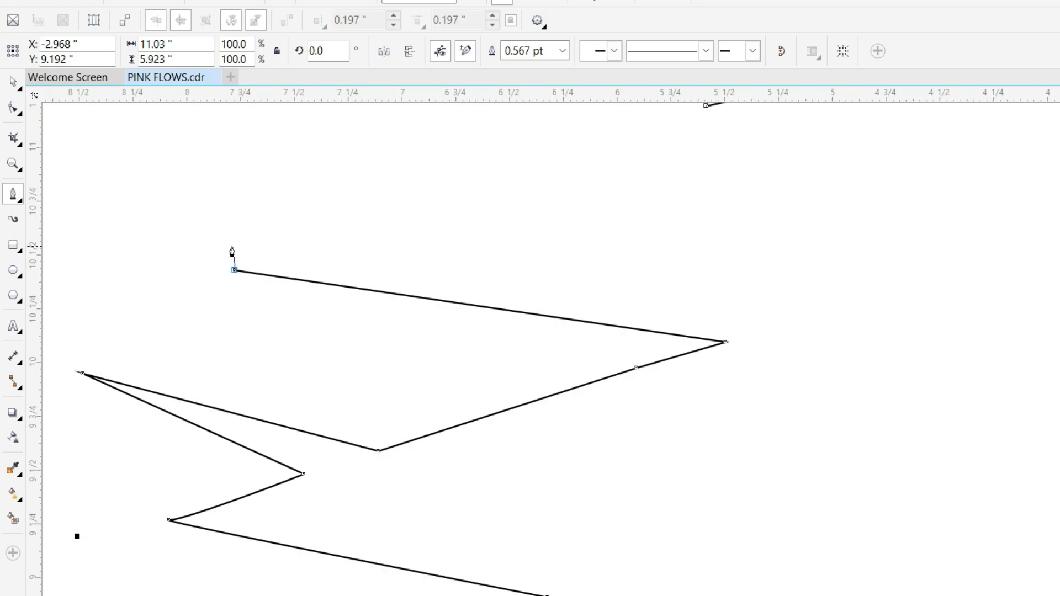
{"action": "left_click", "coordinate": [728, 318]}
{"action": "scroll", "coordinate": [416, 279], "scroll_direction": "down", "scroll_amount": 3}
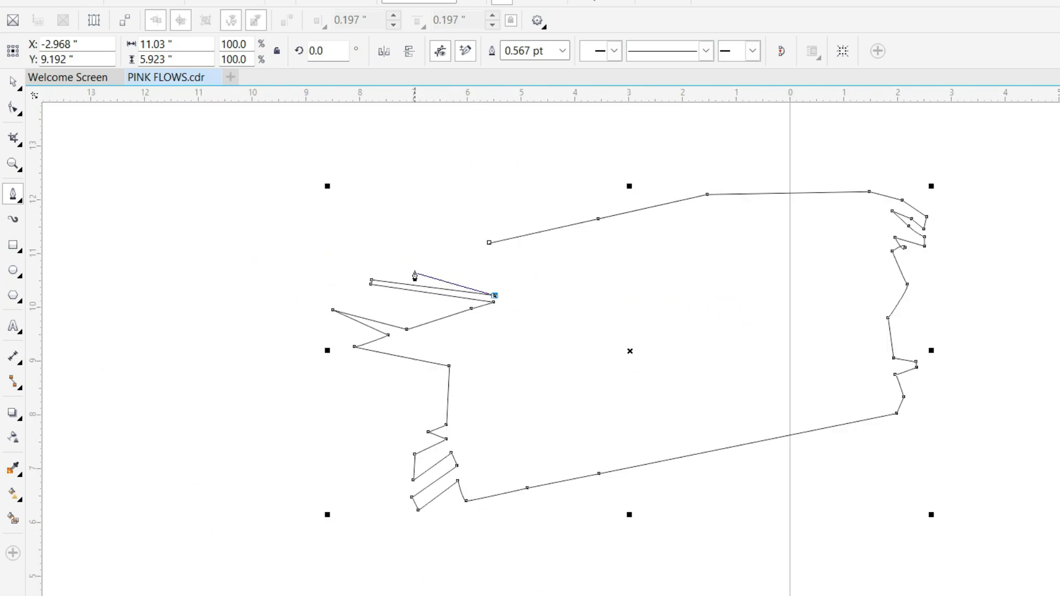
{"action": "scroll", "coordinate": [422, 242], "scroll_direction": "up", "scroll_amount": 2}
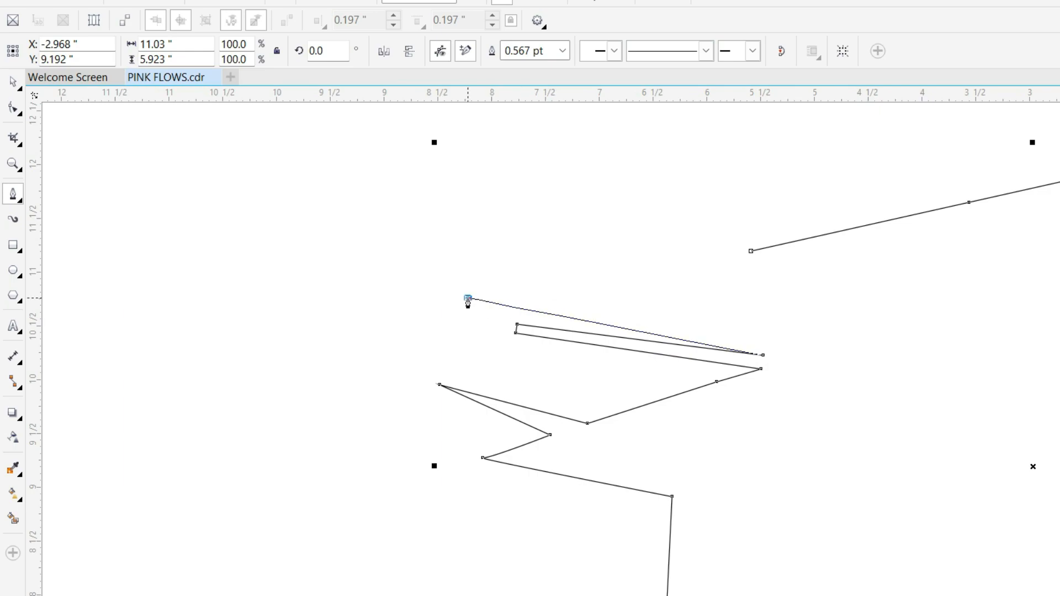
{"action": "left_click", "coordinate": [467, 298]}
{"action": "left_click", "coordinate": [473, 283]}
{"action": "left_click", "coordinate": [768, 341]}
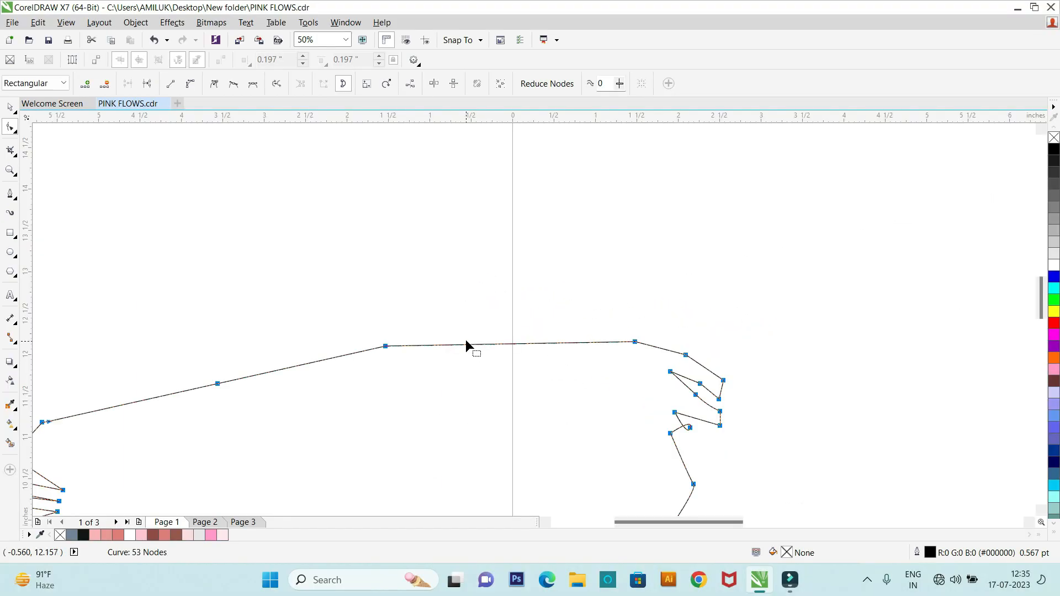
Step: Bend the straight segments of the outline's upper edge into a smooth, flowing wave with the Shape tool
{"action": "scroll", "coordinate": [466, 341], "scroll_direction": "up", "scroll_amount": 1}
{"action": "scroll", "coordinate": [635, 266], "scroll_direction": "down", "scroll_amount": 1}
{"action": "left_click_drag", "start_coordinate": [634, 268], "coordinate": [635, 260]}
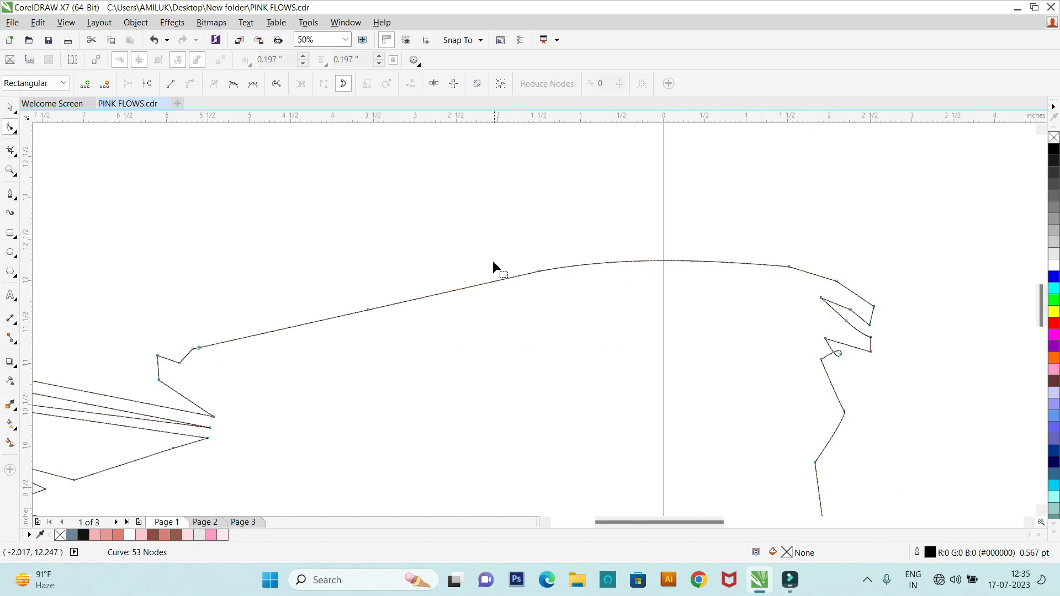
{"action": "left_click_drag", "start_coordinate": [454, 294], "coordinate": [455, 300]}
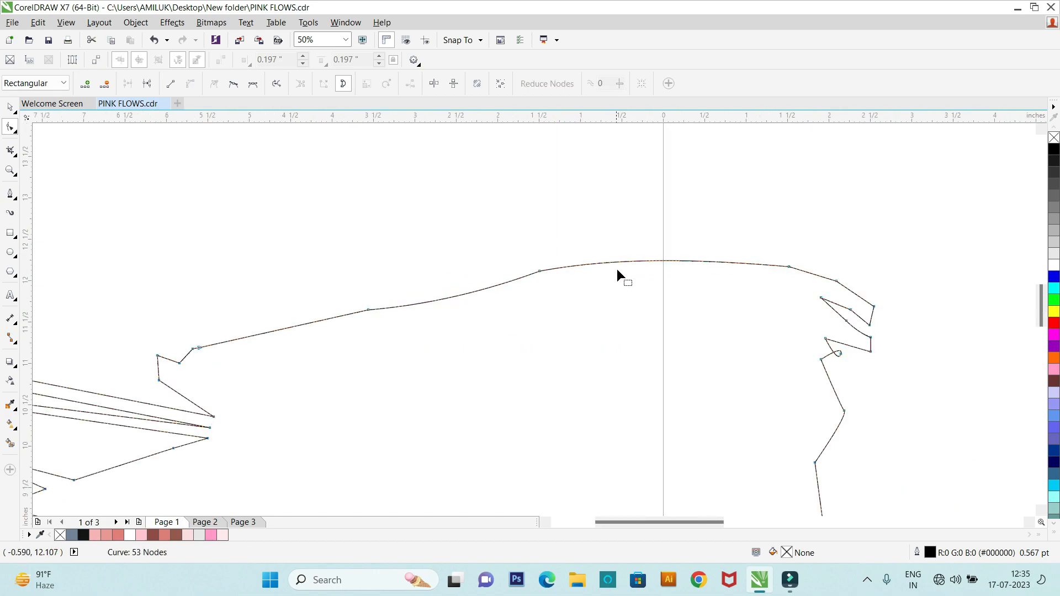
{"action": "left_click_drag", "start_coordinate": [627, 261], "coordinate": [610, 257]}
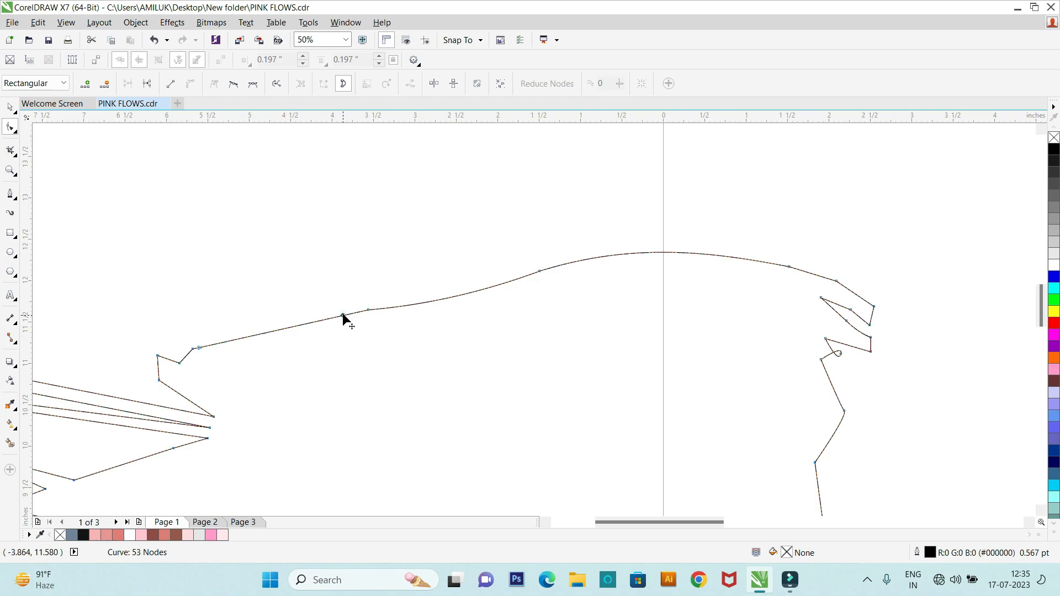
{"action": "left_click_drag", "start_coordinate": [343, 313], "coordinate": [324, 311]}
Step: Round the upper-right projection by curving its outer corner, blunt end and the inner edge beneath it
{"action": "scroll", "coordinate": [324, 312], "scroll_direction": "down", "scroll_amount": 1}
{"action": "scroll", "coordinate": [616, 341], "scroll_direction": "up", "scroll_amount": 2}
{"action": "scroll", "coordinate": [507, 171], "scroll_direction": "up", "scroll_amount": 1}
{"action": "left_click_drag", "start_coordinate": [507, 207], "coordinate": [515, 200]}
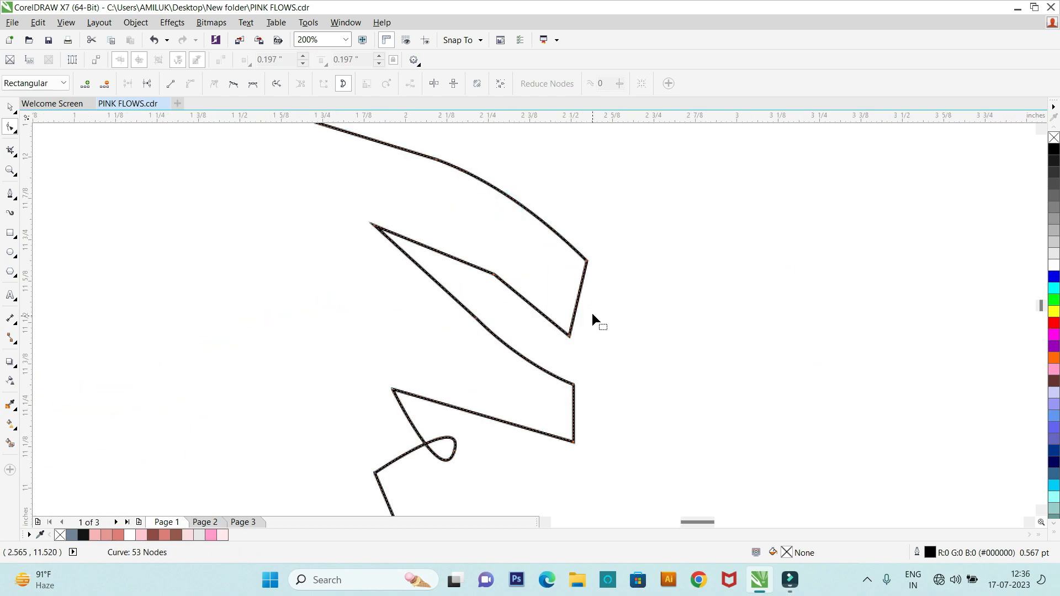
{"action": "left_click_drag", "start_coordinate": [577, 300], "coordinate": [600, 317]}
{"action": "left_click_drag", "start_coordinate": [536, 310], "coordinate": [530, 317]}
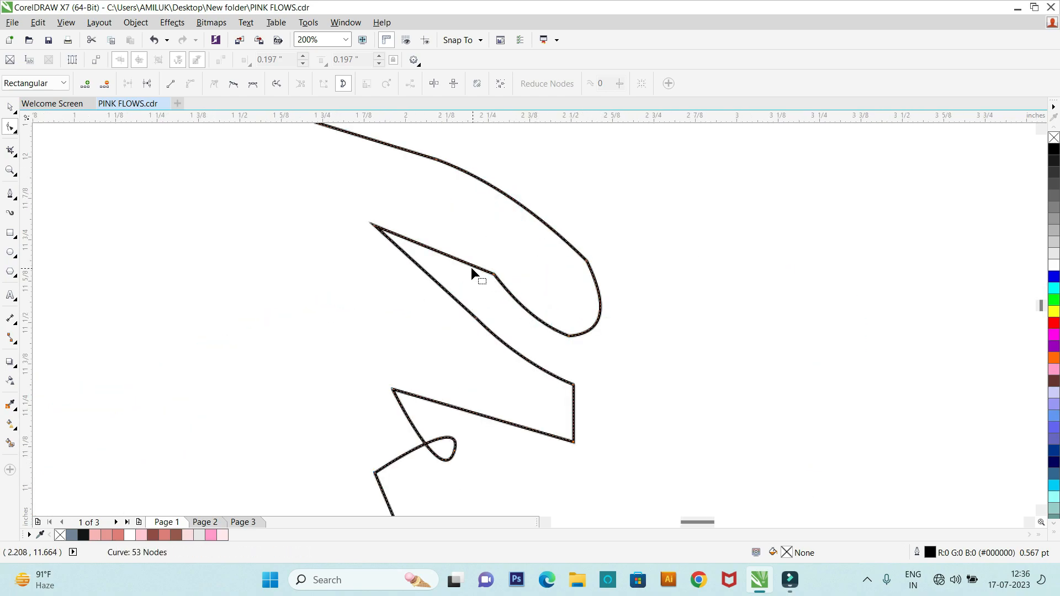
{"action": "left_click_drag", "start_coordinate": [465, 262], "coordinate": [456, 242]}
Step: Curve the edges of the upper-right recess and round the flat end of the projection beneath it
{"action": "scroll", "coordinate": [486, 230], "scroll_direction": "down", "scroll_amount": 1}
{"action": "scroll", "coordinate": [464, 260], "scroll_direction": "up", "scroll_amount": 1}
{"action": "mouse_move", "coordinate": [488, 279]}
{"action": "left_mouse_down"}
{"action": "mouse_move", "coordinate": [471, 292]}
{"action": "mouse_move", "coordinate": [495, 284]}
{"action": "left_mouse_up"}
{"action": "left_click_drag", "start_coordinate": [498, 289], "coordinate": [425, 261]}
{"action": "left_click_drag", "start_coordinate": [597, 376], "coordinate": [615, 381]}
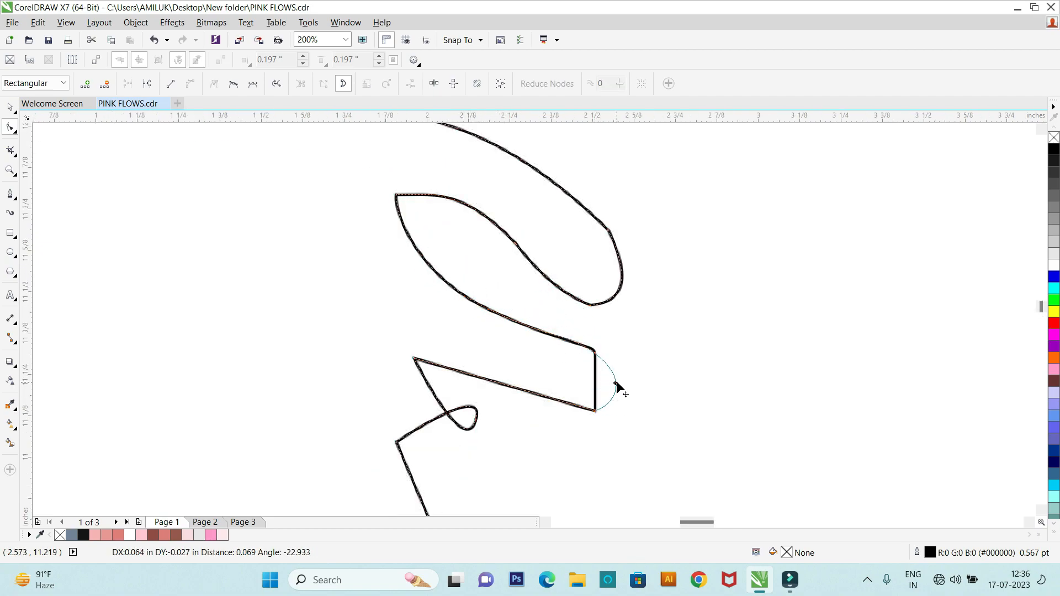
Step: Curve the segments between the two lowest projections at the outline's lower-left corner
{"action": "scroll", "coordinate": [405, 380], "scroll_direction": "up", "scroll_amount": 1}
{"action": "left_click_drag", "start_coordinate": [236, 290], "coordinate": [358, 281]}
{"action": "left_click_drag", "start_coordinate": [378, 334], "coordinate": [401, 383]}
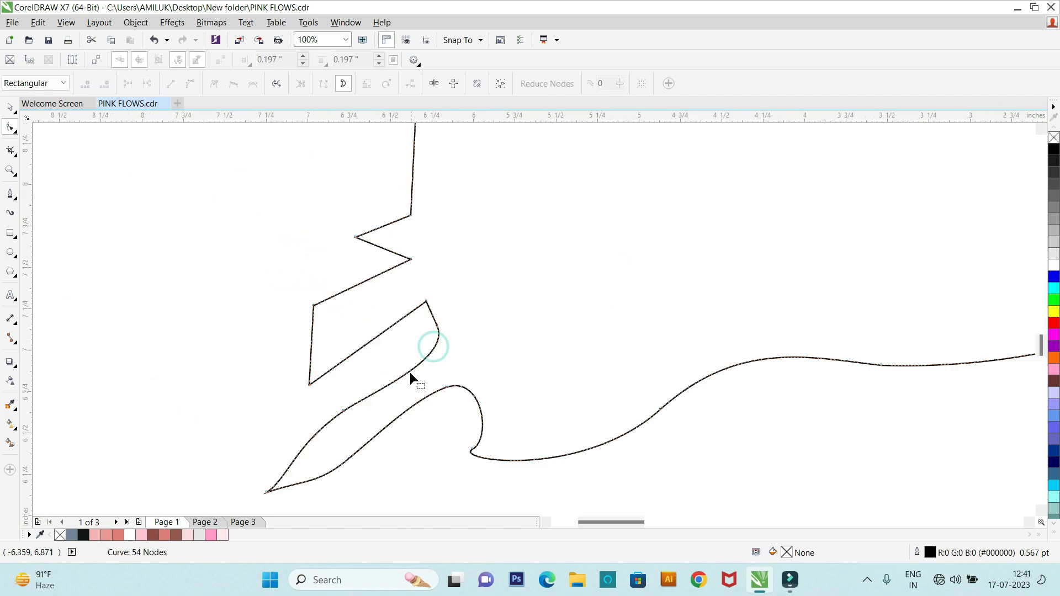
{"action": "left_click", "coordinate": [345, 410]}
{"action": "left_click_drag", "start_coordinate": [452, 358], "coordinate": [378, 388]}
Step: Reshape the inner end of the gap between the two lower-left projections into a narrow point
{"action": "left_click", "coordinate": [380, 369]}
{"action": "scroll", "coordinate": [380, 392], "scroll_direction": "down", "scroll_amount": 1}
{"action": "scroll", "coordinate": [411, 359], "scroll_direction": "up", "scroll_amount": 1}
{"action": "left_click_drag", "start_coordinate": [397, 347], "coordinate": [409, 367]}
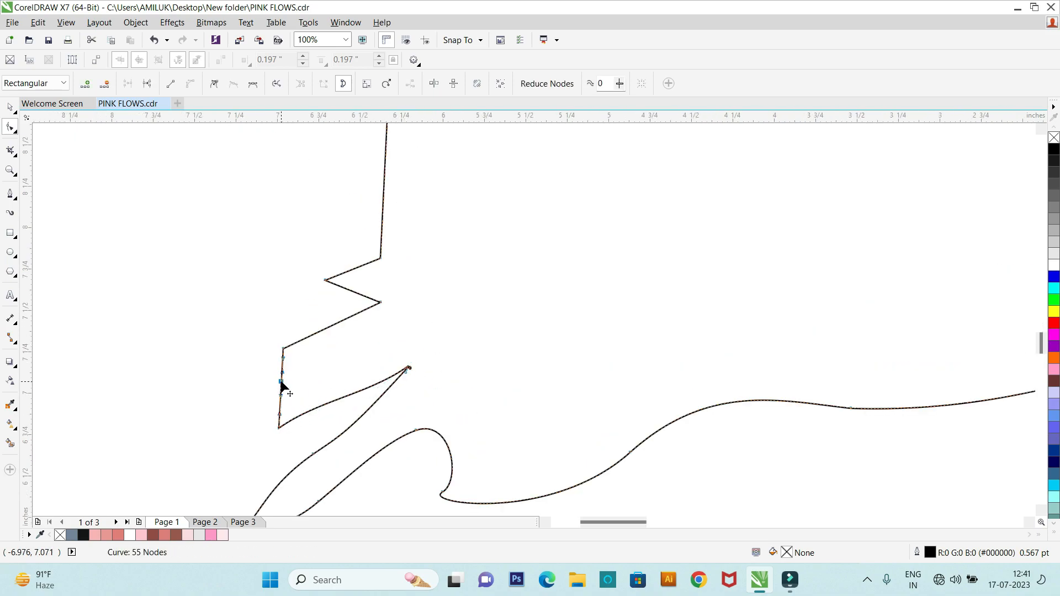
Step: Pull the flat end of the second lower-left projection outward from its middle and adjust the adjoining curves
{"action": "left_click_drag", "start_coordinate": [281, 382], "coordinate": [204, 404]}
{"action": "left_click", "coordinate": [279, 424]}
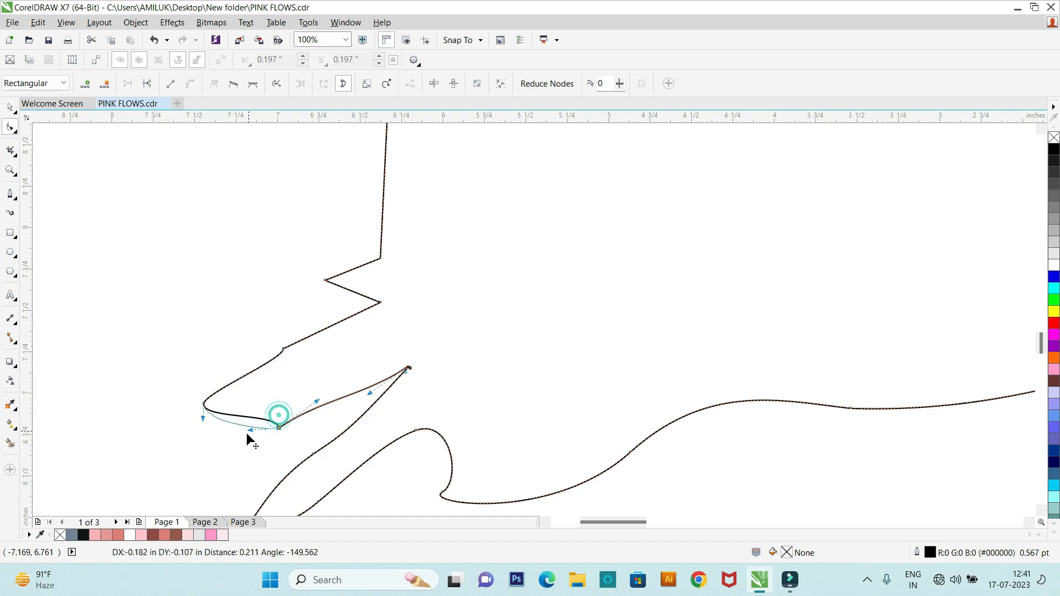
{"action": "left_click_drag", "start_coordinate": [283, 358], "coordinate": [252, 440]}
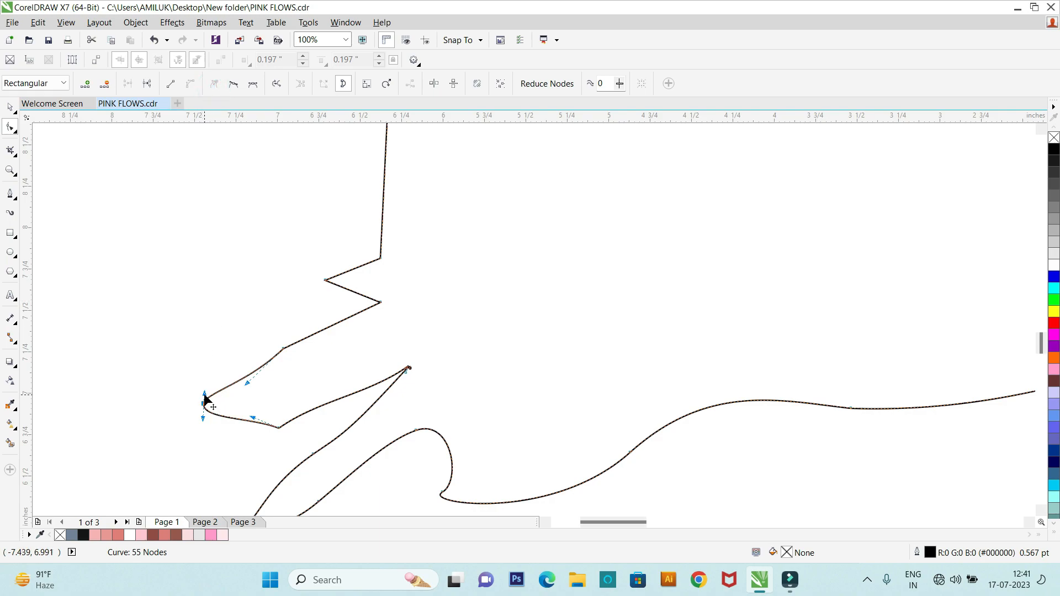
Step: Adjust the tip node's curve handles to sharpen the second lower-left projection into a point
{"action": "left_click_drag", "start_coordinate": [205, 394], "coordinate": [257, 363]}
{"action": "left_click", "coordinate": [197, 399]}
{"action": "left_click", "coordinate": [203, 404]}
{"action": "left_click_drag", "start_coordinate": [205, 408], "coordinate": [255, 420]}
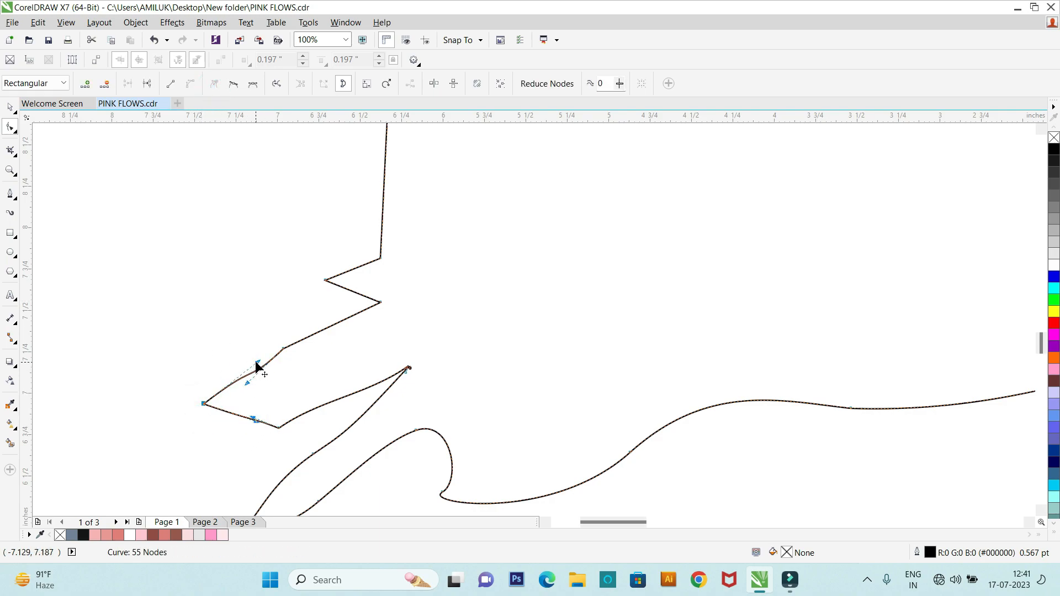
{"action": "left_click_drag", "start_coordinate": [258, 366], "coordinate": [225, 389]}
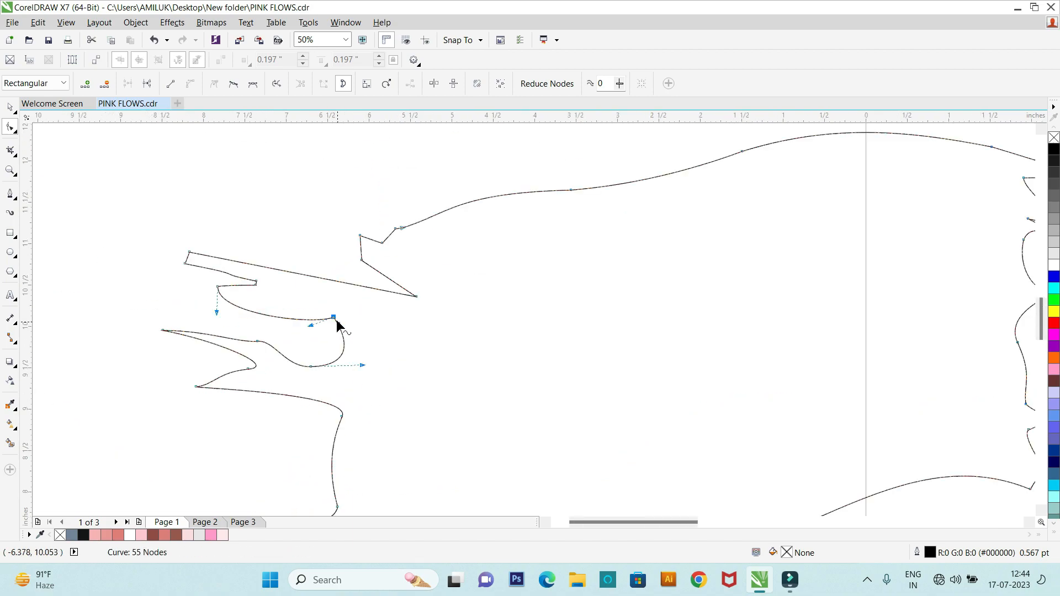
Step: Add a node to the lower edge of the short middle projection at the left end and bend the edge into a hooked, wavy curve
{"action": "scroll", "coordinate": [252, 315], "scroll_direction": "up", "scroll_amount": 1}
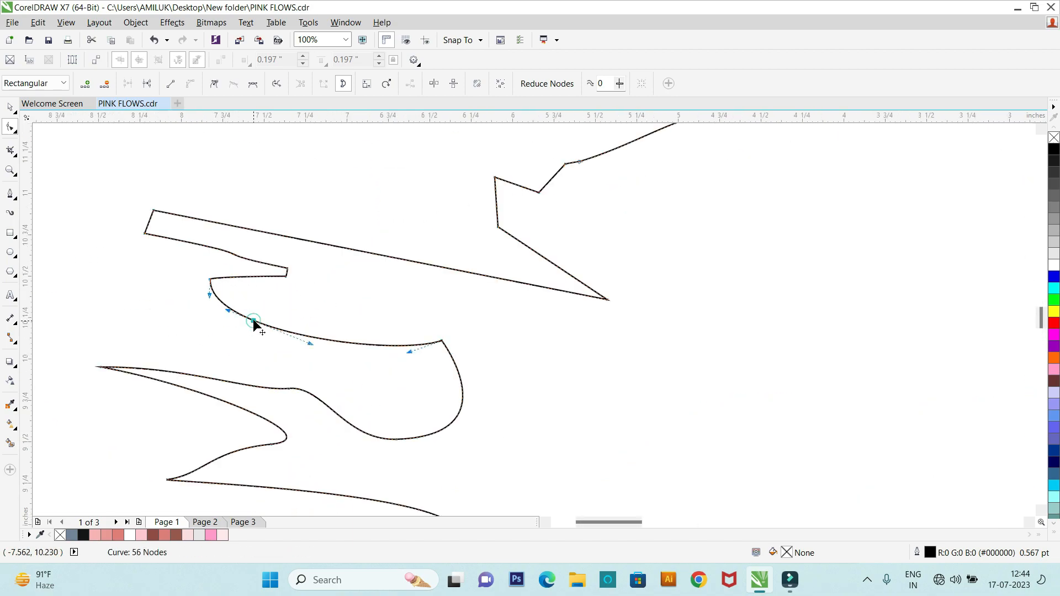
{"action": "left_click_drag", "start_coordinate": [226, 302], "coordinate": [149, 339]}
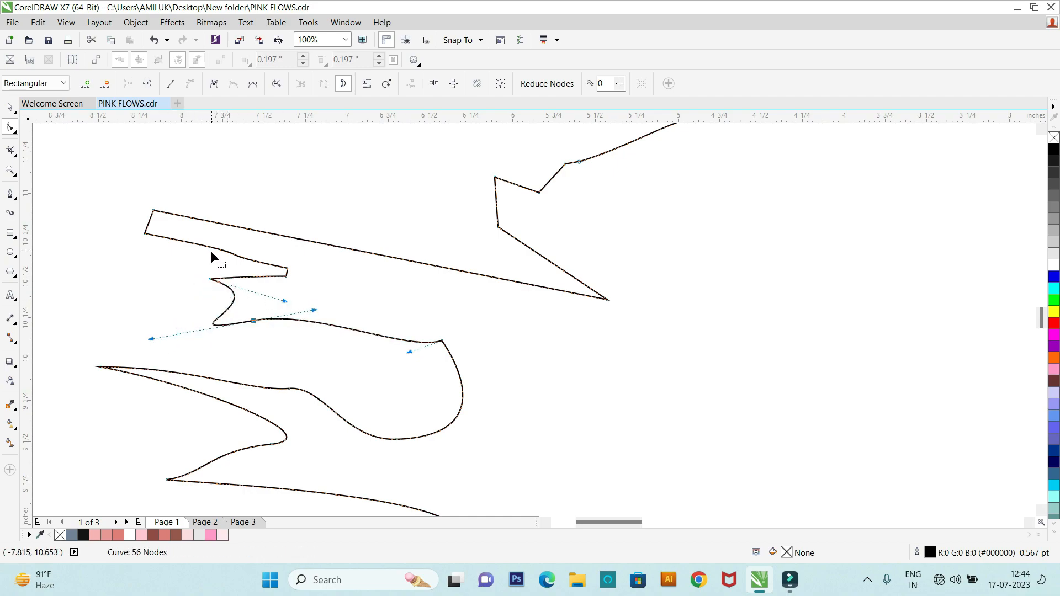
{"action": "left_click", "coordinate": [197, 267]}
Step: Round the flat end of the long uppermost projection at the left end and bend its long straight edge
{"action": "scroll", "coordinate": [197, 267], "scroll_direction": "down", "scroll_amount": 1}
{"action": "scroll", "coordinate": [200, 253], "scroll_direction": "up", "scroll_amount": 1}
{"action": "left_click_drag", "start_coordinate": [149, 241], "coordinate": [108, 226]}
{"action": "scroll", "coordinate": [381, 273], "scroll_direction": "down", "scroll_amount": 1}
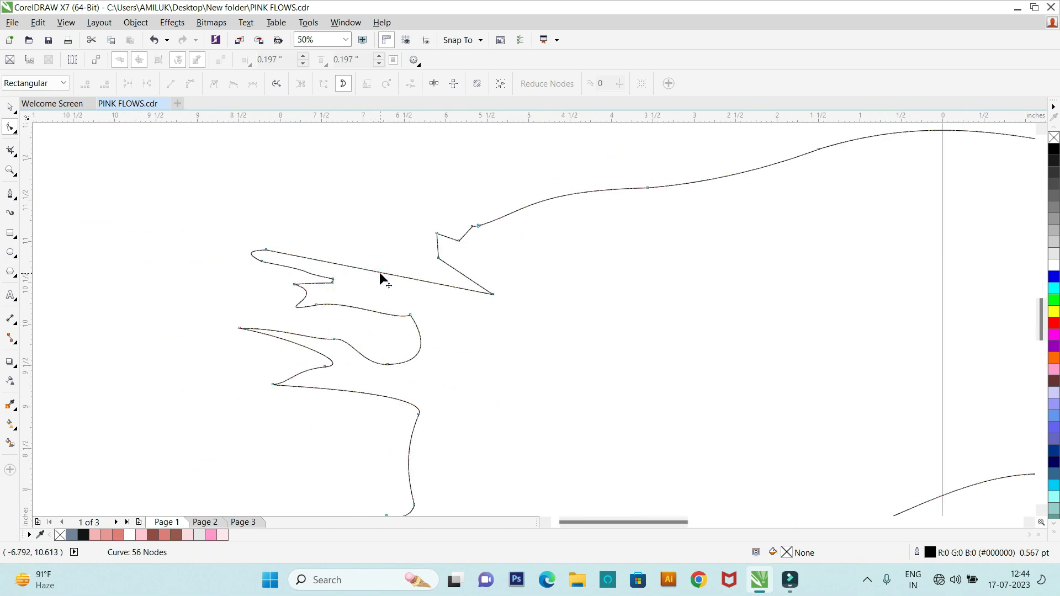
{"action": "left_click_drag", "start_coordinate": [379, 273], "coordinate": [355, 301]}
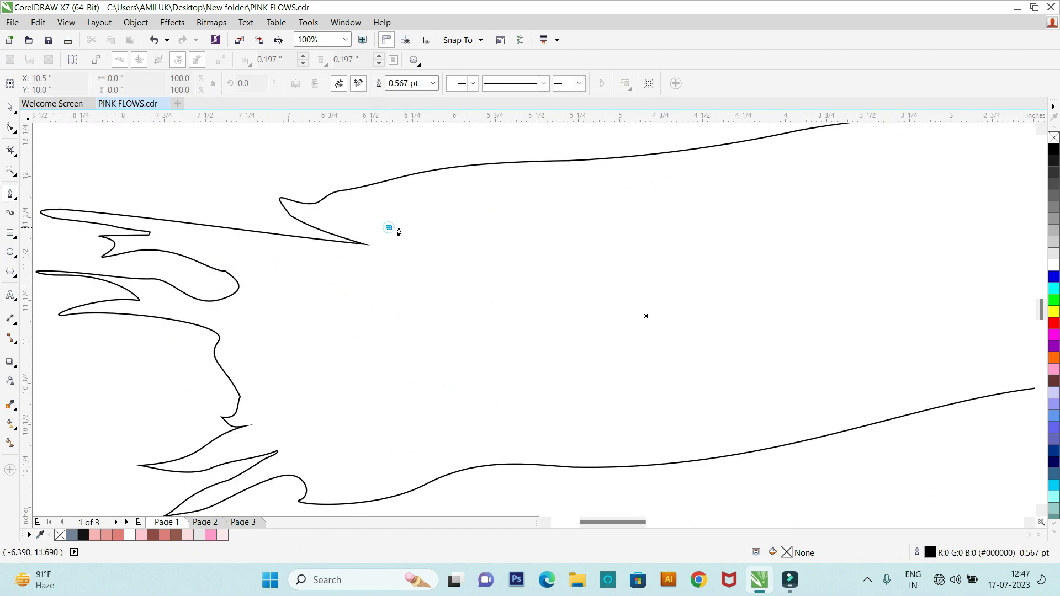
Step: Start an inner outline with the Pen tool, running straight segments below the shape's upper edge to its right end
{"action": "scroll", "coordinate": [420, 229], "scroll_direction": "down", "scroll_amount": 2}
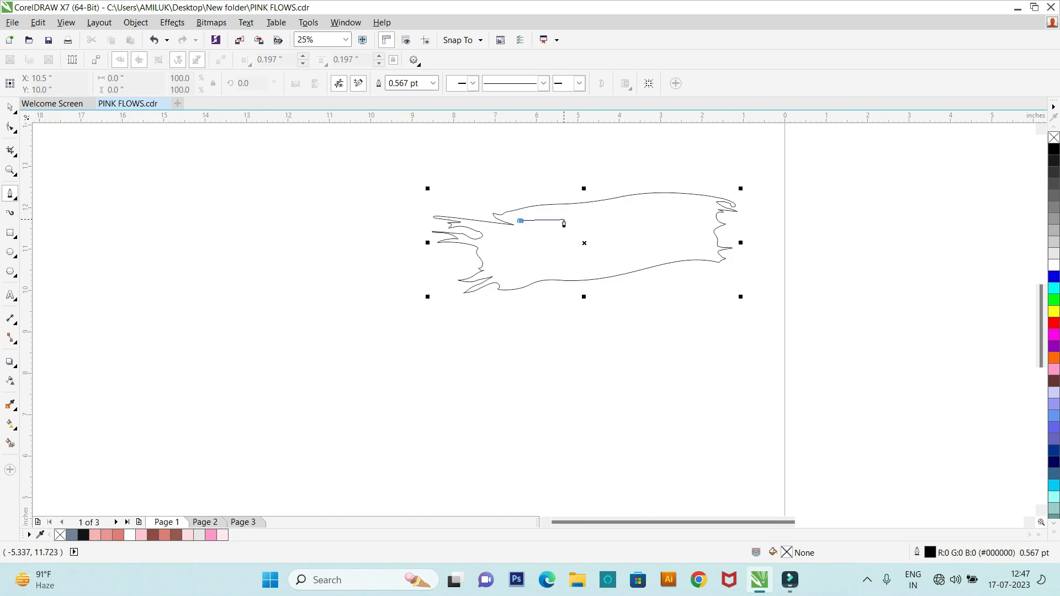
{"action": "scroll", "coordinate": [623, 221], "scroll_direction": "up", "scroll_amount": 1}
{"action": "left_click", "coordinate": [615, 211]}
{"action": "left_click", "coordinate": [667, 228]}
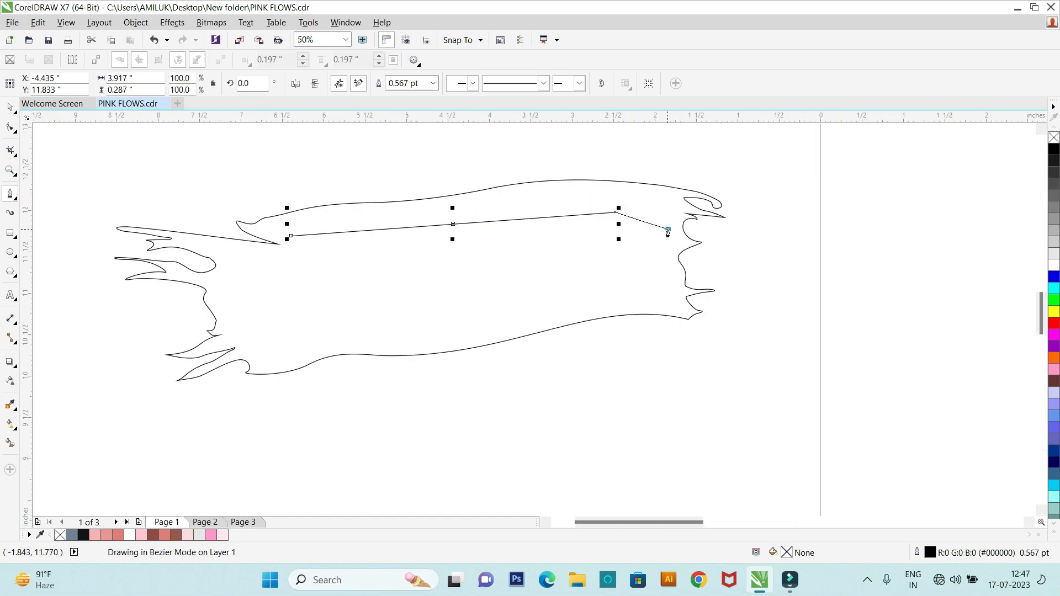
Step: Continue the inner outline down the shape's right end with short zigzag segments to the lower-right corner
{"action": "scroll", "coordinate": [667, 230], "scroll_direction": "up", "scroll_amount": 2}
{"action": "left_click", "coordinate": [673, 250]}
{"action": "left_click", "coordinate": [689, 271]}
{"action": "left_click", "coordinate": [652, 309]}
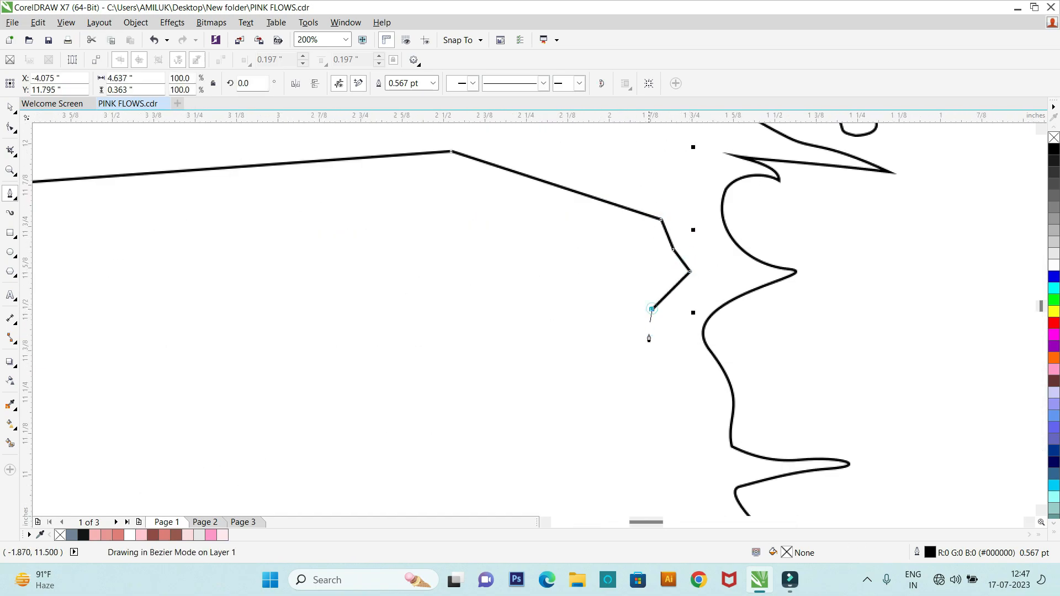
{"action": "left_click", "coordinate": [670, 395]}
{"action": "left_click", "coordinate": [662, 432]}
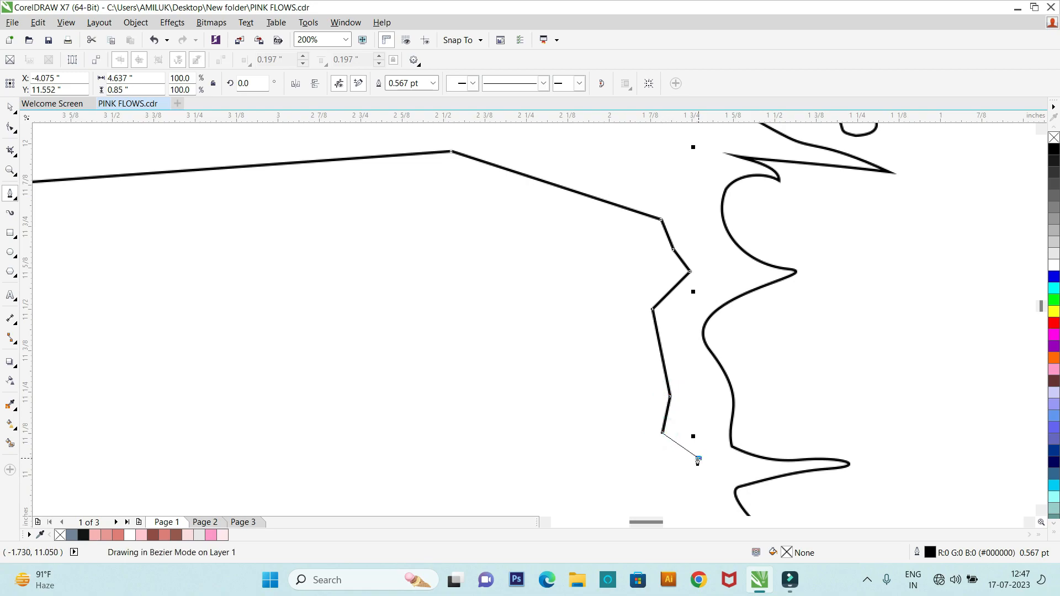
{"action": "left_click", "coordinate": [698, 457]}
{"action": "left_click", "coordinate": [666, 481]}
{"action": "scroll", "coordinate": [651, 431], "scroll_direction": "down", "scroll_amount": 1}
{"action": "scroll", "coordinate": [650, 456], "scroll_direction": "up", "scroll_amount": 1}
{"action": "left_click", "coordinate": [713, 456]}
Step: Run the inner outline's lower edge from the lower-right corner to the lower-left projections and add a short corner segment
{"action": "scroll", "coordinate": [679, 456], "scroll_direction": "down", "scroll_amount": 1}
{"action": "scroll", "coordinate": [652, 450], "scroll_direction": "down", "scroll_amount": 3}
{"action": "scroll", "coordinate": [548, 486], "scroll_direction": "up", "scroll_amount": 3}
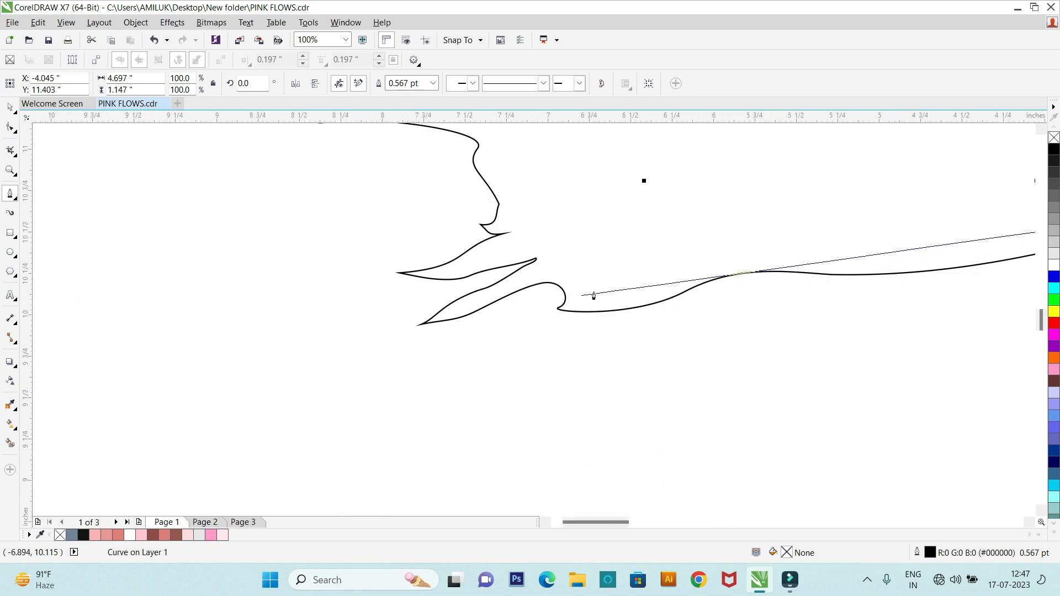
{"action": "left_click", "coordinate": [594, 260]}
{"action": "scroll", "coordinate": [589, 260], "scroll_direction": "down", "scroll_amount": 2}
{"action": "scroll", "coordinate": [588, 253], "scroll_direction": "up", "scroll_amount": 1}
{"action": "left_click", "coordinate": [582, 268]}
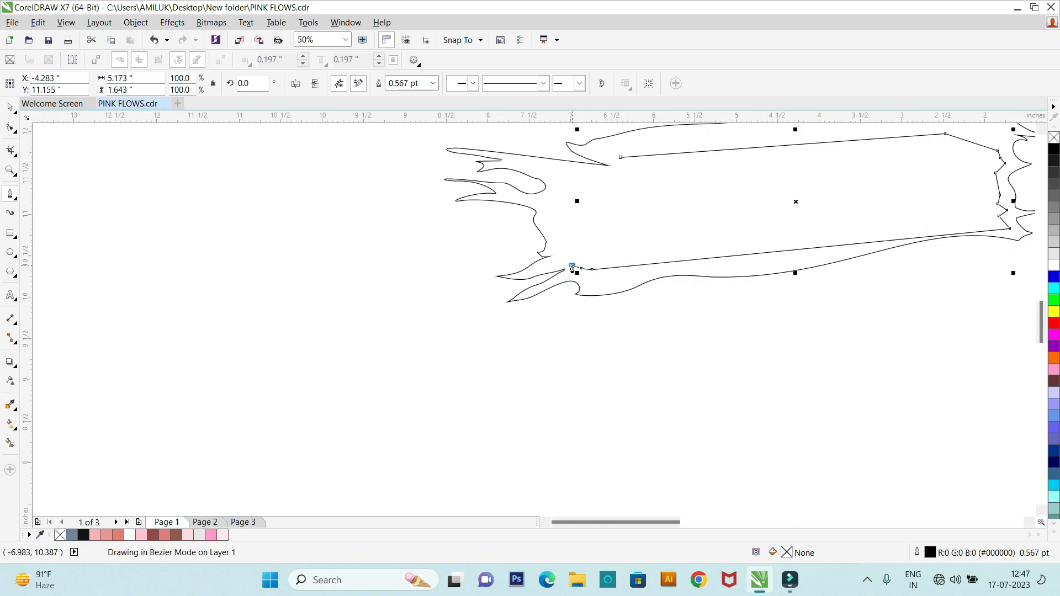
Step: Draw the inner outline's zigzag left side upward along the projections and close the outline at its starting node
{"action": "left_click", "coordinate": [578, 254]}
{"action": "left_click", "coordinate": [560, 257]}
{"action": "left_click", "coordinate": [557, 251]}
{"action": "left_click", "coordinate": [572, 249]}
{"action": "left_click", "coordinate": [586, 228]}
{"action": "left_click", "coordinate": [568, 209]}
{"action": "left_click", "coordinate": [542, 201]}
{"action": "left_click", "coordinate": [562, 187]}
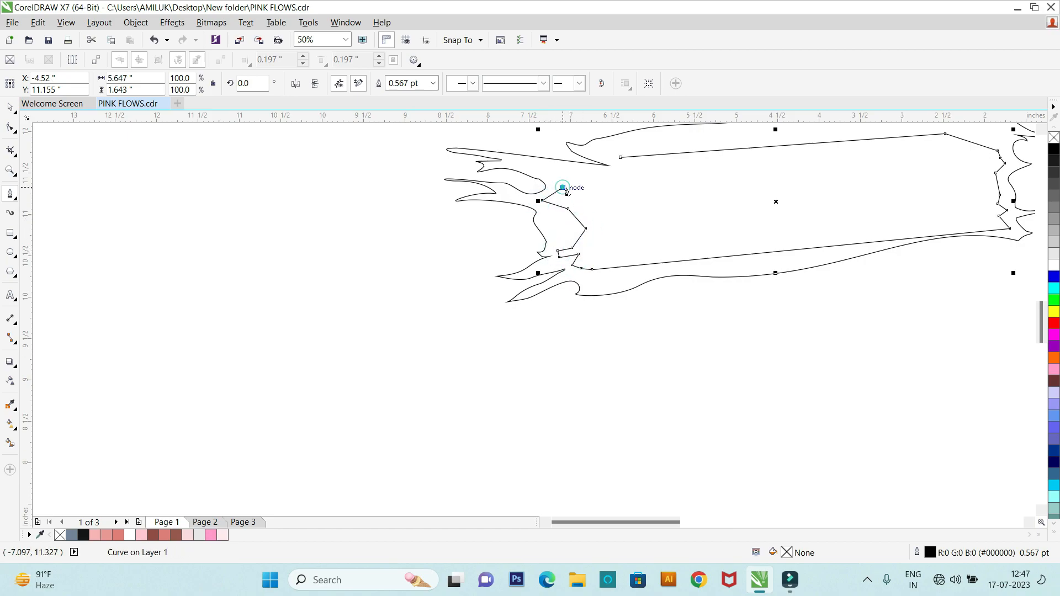
{"action": "left_click", "coordinate": [545, 173]}
{"action": "left_click", "coordinate": [632, 173]}
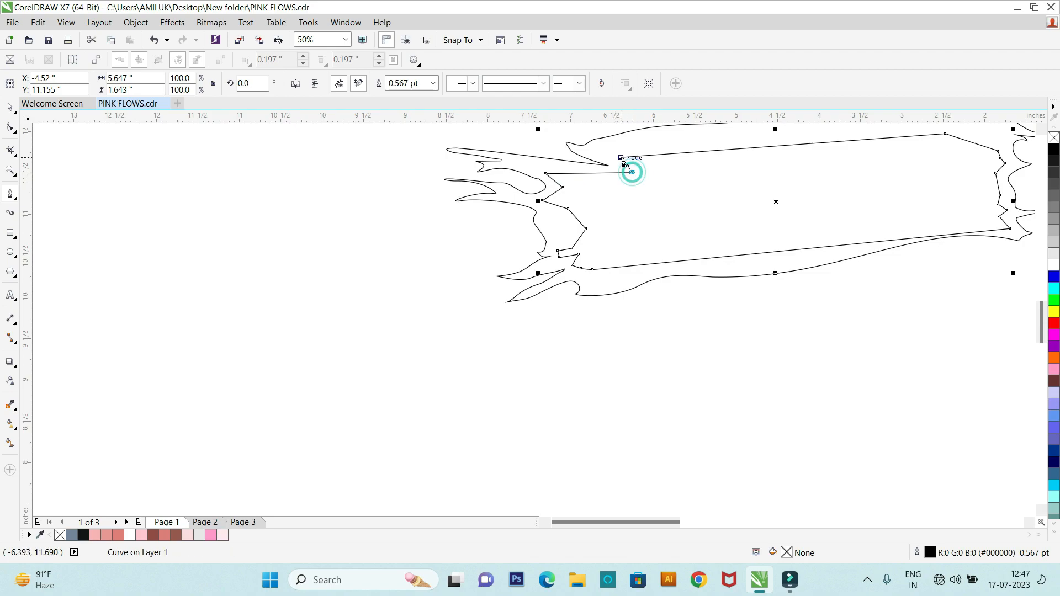
{"action": "left_click", "coordinate": [620, 158]}
Step: Select all nodes of the inner outline and convert its straight segments to curves
{"action": "scroll", "coordinate": [607, 192], "scroll_direction": "down", "scroll_amount": 1}
{"action": "left_click", "coordinate": [10, 128]}
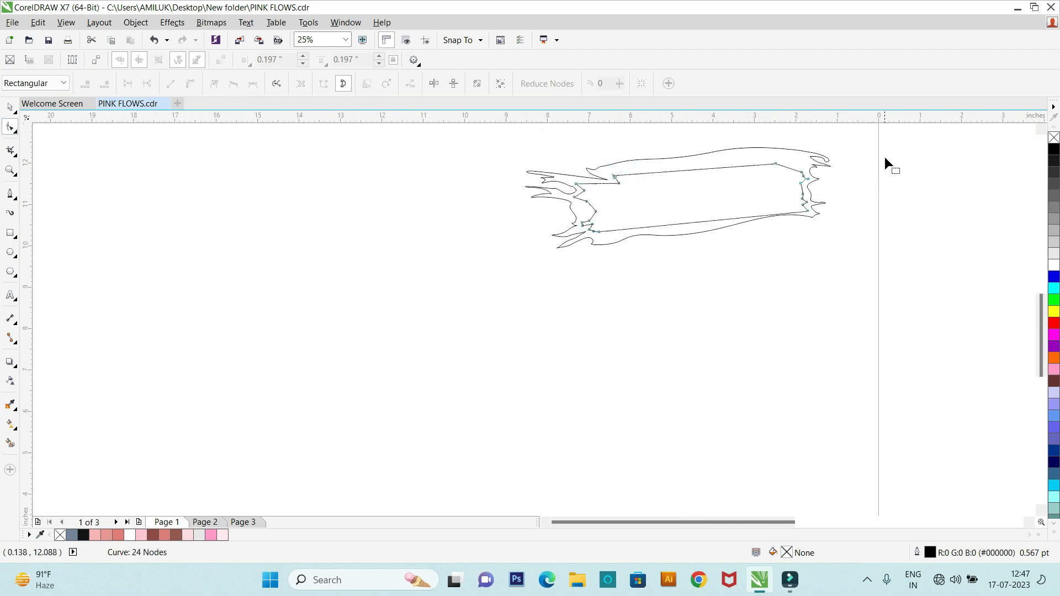
{"action": "left_click_drag", "start_coordinate": [885, 159], "coordinate": [533, 246]}
{"action": "left_click", "coordinate": [190, 84]}
Step: Bend the inner outline's upper edge into a gentle wave that follows the outer shape by adjusting its curve handles
{"action": "scroll", "coordinate": [692, 166], "scroll_direction": "up", "scroll_amount": 1}
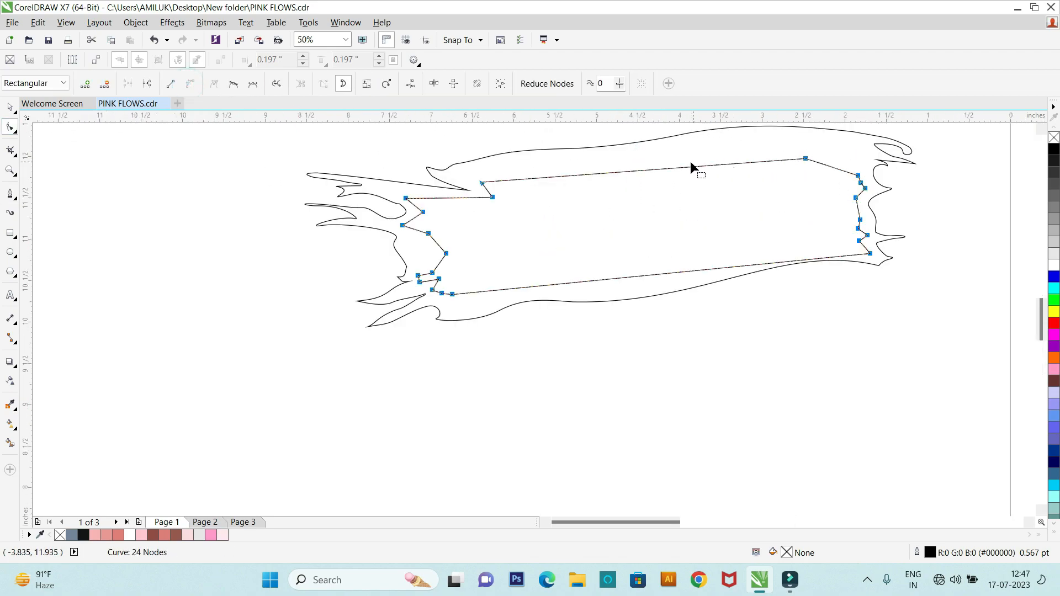
{"action": "left_click", "coordinate": [604, 175]}
{"action": "left_click_drag", "start_coordinate": [604, 172], "coordinate": [602, 197]}
{"action": "left_click", "coordinate": [483, 184]}
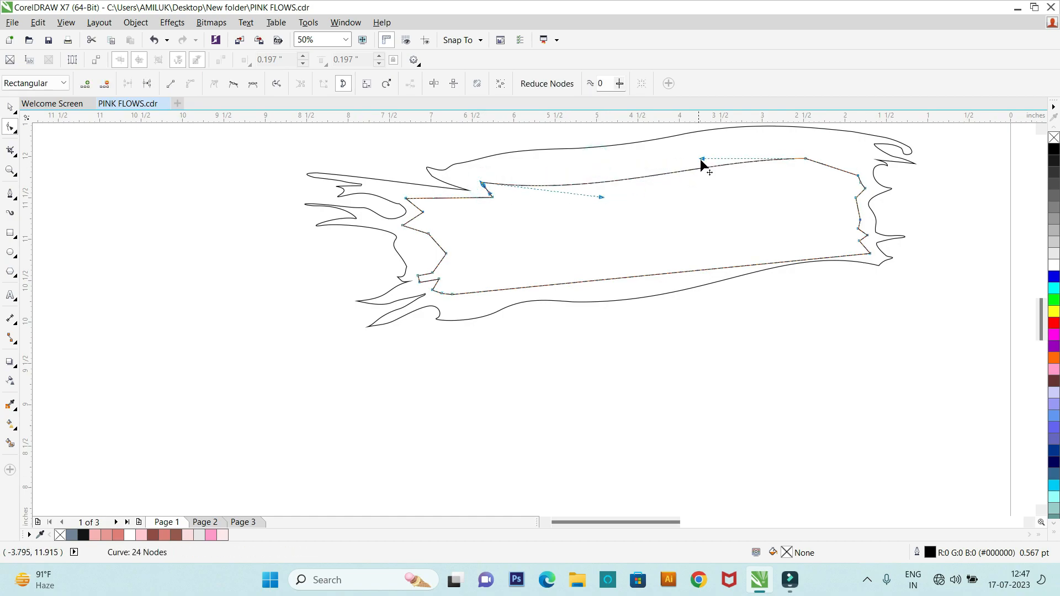
{"action": "left_click_drag", "start_coordinate": [702, 159], "coordinate": [714, 182]}
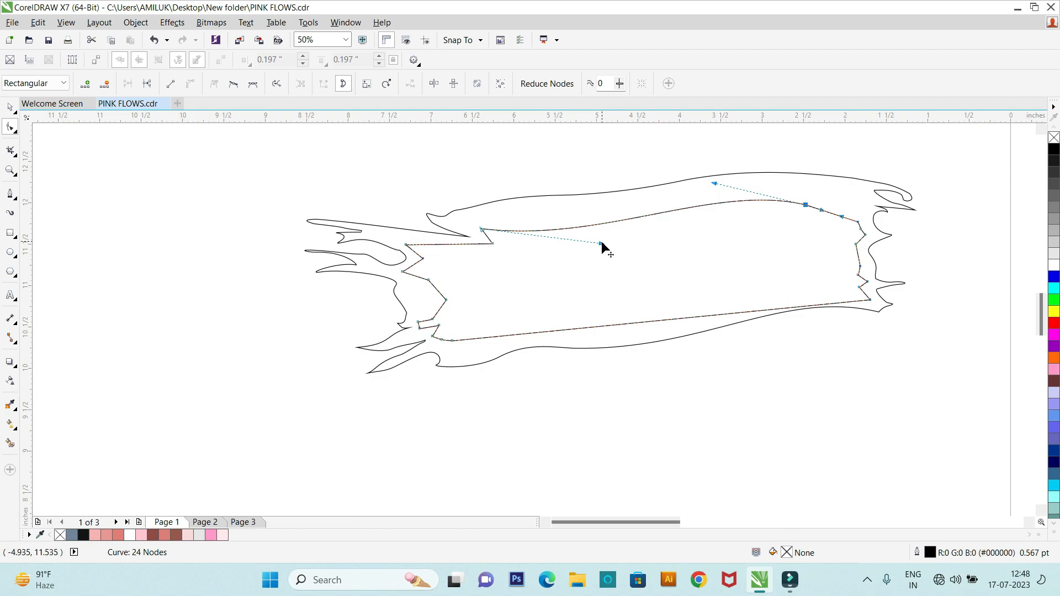
{"action": "left_click_drag", "start_coordinate": [601, 241], "coordinate": [597, 251]}
{"action": "left_click_drag", "start_coordinate": [525, 231], "coordinate": [565, 224]}
Step: Curve the uppermost segments of the inner outline's right side and delete the extra node between them
{"action": "scroll", "coordinate": [848, 208], "scroll_direction": "up", "scroll_amount": 1}
{"action": "scroll", "coordinate": [885, 241], "scroll_direction": "up", "scroll_amount": 1}
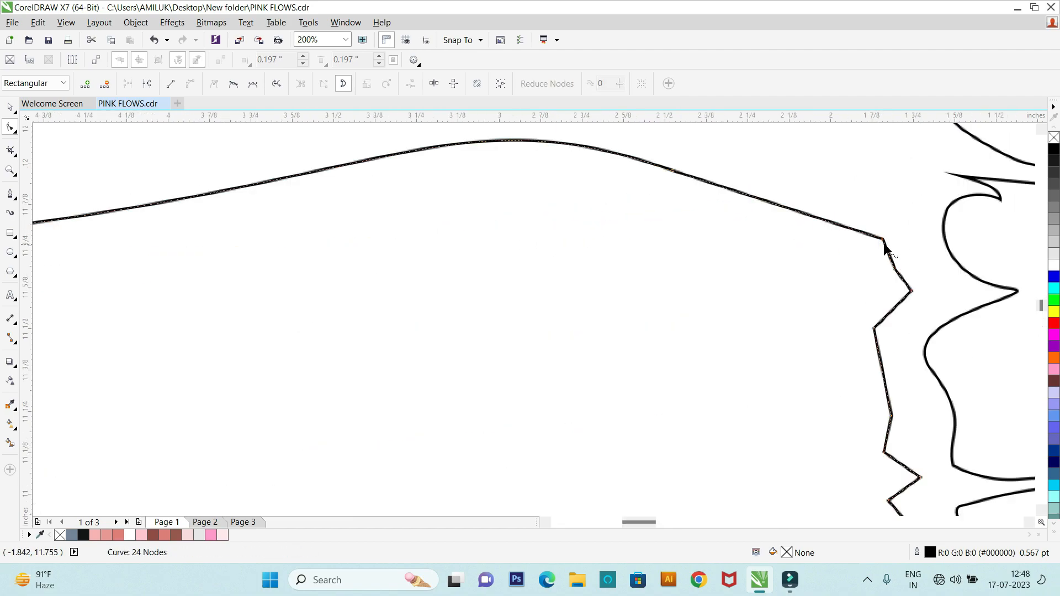
{"action": "scroll", "coordinate": [895, 265], "scroll_direction": "up", "scroll_amount": 1}
{"action": "scroll", "coordinate": [892, 270], "scroll_direction": "up", "scroll_amount": 1}
{"action": "left_click_drag", "start_coordinate": [892, 270], "coordinate": [875, 283]}
{"action": "scroll", "coordinate": [870, 290], "scroll_direction": "down", "scroll_amount": 1}
{"action": "left_click_drag", "start_coordinate": [866, 322], "coordinate": [882, 315]}
{"action": "double_click", "coordinate": [850, 305]}
Step: Curve the middle zigzag segments of the inner outline's right side into flowing notches
{"action": "scroll", "coordinate": [712, 294], "scroll_direction": "down", "scroll_amount": 1}
{"action": "left_click_drag", "start_coordinate": [779, 342], "coordinate": [773, 334]}
{"action": "left_click_drag", "start_coordinate": [768, 396], "coordinate": [790, 420]}
{"action": "left_click", "coordinate": [778, 447]}
{"action": "left_click_drag", "start_coordinate": [739, 379], "coordinate": [776, 437]}
{"action": "left_click", "coordinate": [761, 360]}
Step: Curve the last segment of the inner outline's right side inward above the lower-right corner
{"action": "scroll", "coordinate": [705, 343], "scroll_direction": "down", "scroll_amount": 1}
{"action": "scroll", "coordinate": [712, 408], "scroll_direction": "up", "scroll_amount": 1}
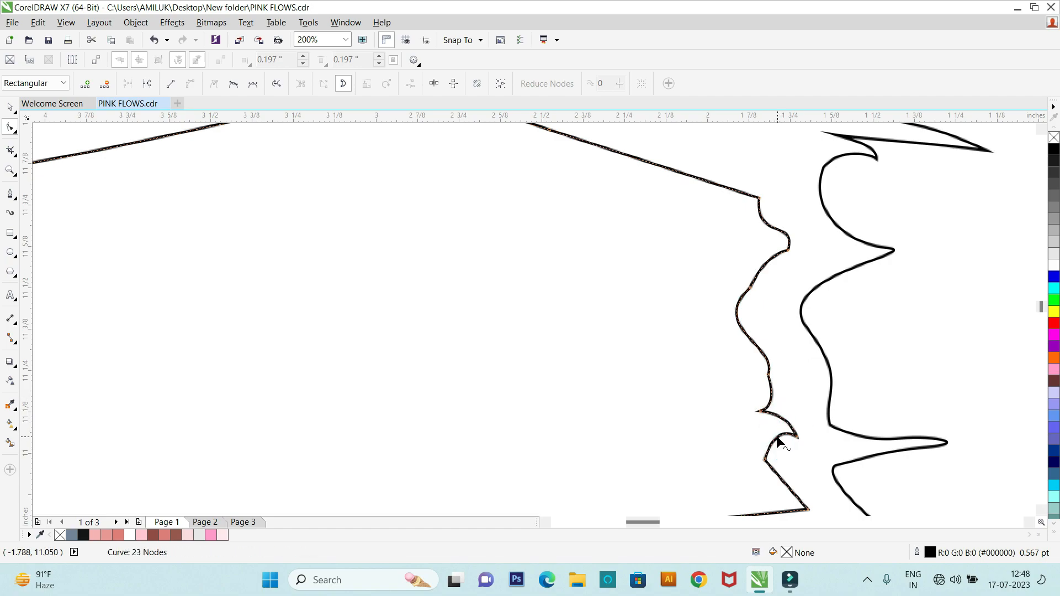
{"action": "scroll", "coordinate": [775, 446], "scroll_direction": "down", "scroll_amount": 1}
{"action": "scroll", "coordinate": [774, 455], "scroll_direction": "up", "scroll_amount": 1}
{"action": "left_click_drag", "start_coordinate": [784, 473], "coordinate": [759, 479]}
{"action": "scroll", "coordinate": [745, 469], "scroll_direction": "down", "scroll_amount": 2}
{"action": "scroll", "coordinate": [740, 470], "scroll_direction": "up", "scroll_amount": 2}
{"action": "left_click", "coordinate": [859, 433]}
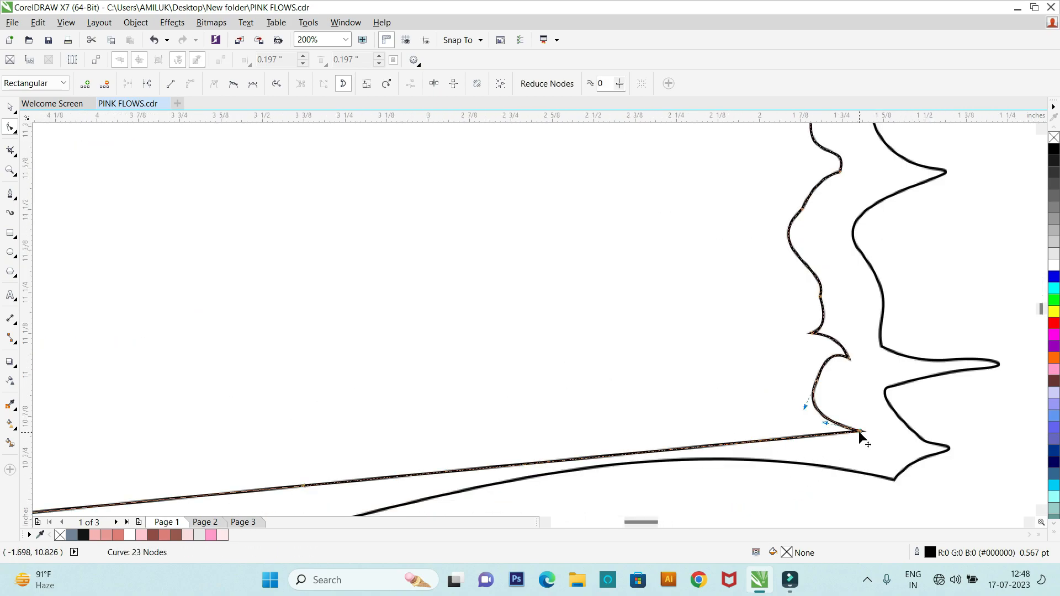
{"action": "scroll", "coordinate": [780, 414], "scroll_direction": "down", "scroll_amount": 1}
{"action": "left_click_drag", "start_coordinate": [786, 411], "coordinate": [688, 401]}
{"action": "key", "text": "ctrl+z"}
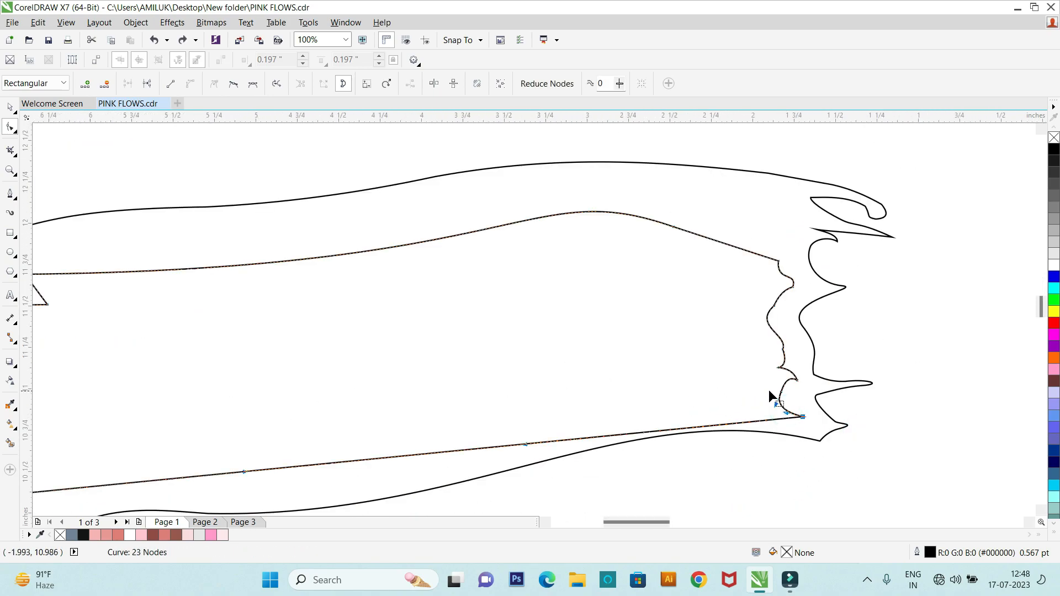
Step: Bend the inner outline's long lower edge into a wave that follows the outer shape's lower edge
{"action": "scroll", "coordinate": [791, 408], "scroll_direction": "up", "scroll_amount": 1}
{"action": "scroll", "coordinate": [535, 440], "scroll_direction": "down", "scroll_amount": 2}
{"action": "left_click_drag", "start_coordinate": [470, 447], "coordinate": [474, 389]}
{"action": "left_click_drag", "start_coordinate": [326, 462], "coordinate": [350, 438]}
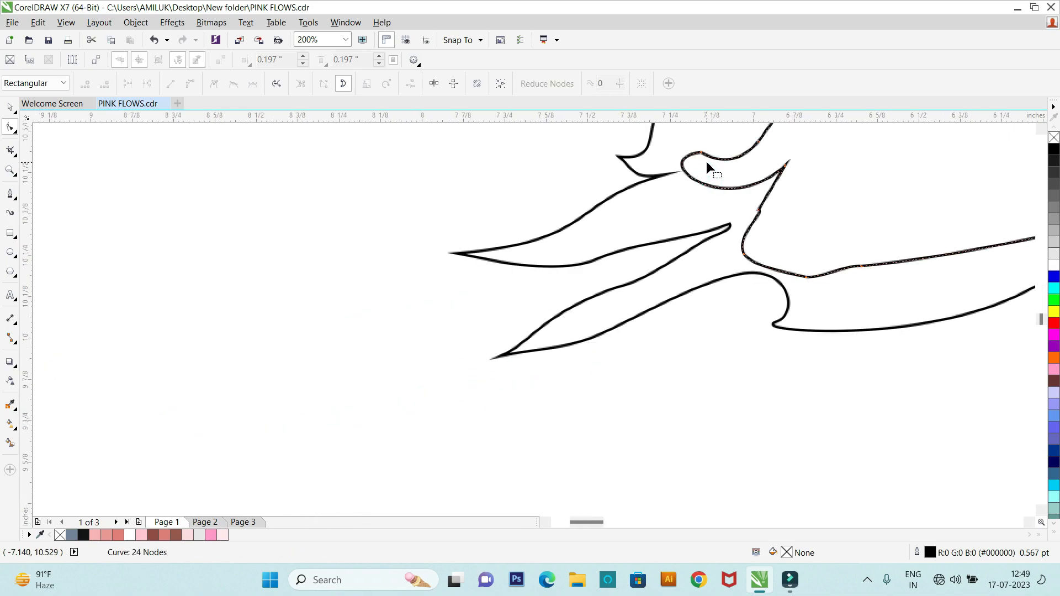
Step: Undo the last node edit on the small lower-left hook and curve the inner outline's left-side segments above it
{"action": "key", "text": "ctrl+z"}
{"action": "scroll", "coordinate": [709, 187], "scroll_direction": "down", "scroll_amount": 2}
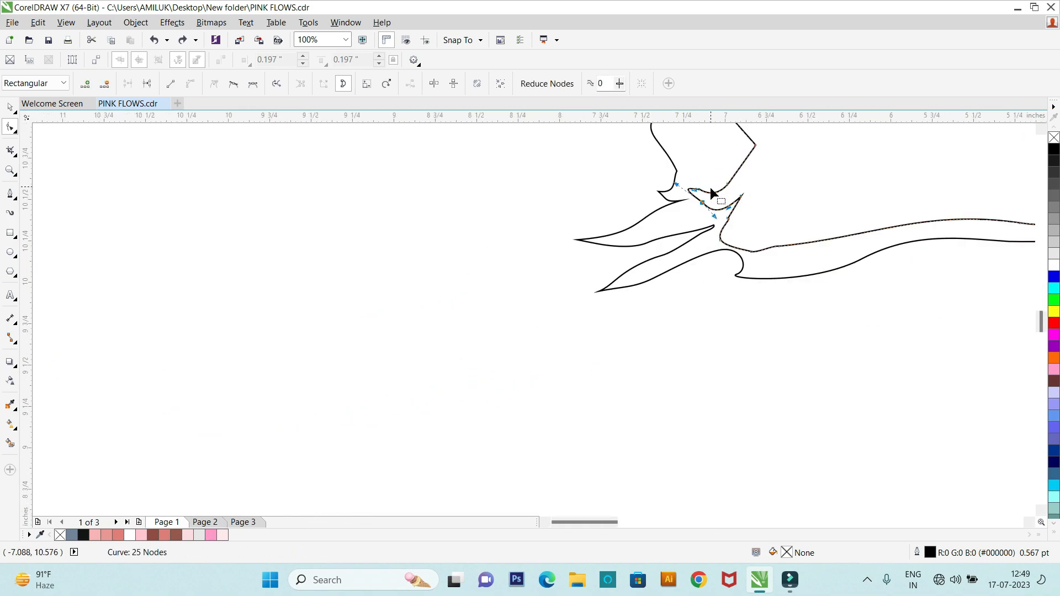
{"action": "scroll", "coordinate": [741, 187], "scroll_direction": "up", "scroll_amount": 1}
{"action": "mouse_move", "coordinate": [733, 191]}
{"action": "left_mouse_down"}
{"action": "mouse_move", "coordinate": [716, 192]}
{"action": "mouse_move", "coordinate": [743, 191]}
{"action": "left_mouse_up"}
{"action": "scroll", "coordinate": [718, 184], "scroll_direction": "down", "scroll_amount": 1}
{"action": "scroll", "coordinate": [728, 183], "scroll_direction": "up", "scroll_amount": 1}
{"action": "left_click", "coordinate": [748, 201]}
{"action": "scroll", "coordinate": [697, 204], "scroll_direction": "up", "scroll_amount": 1}
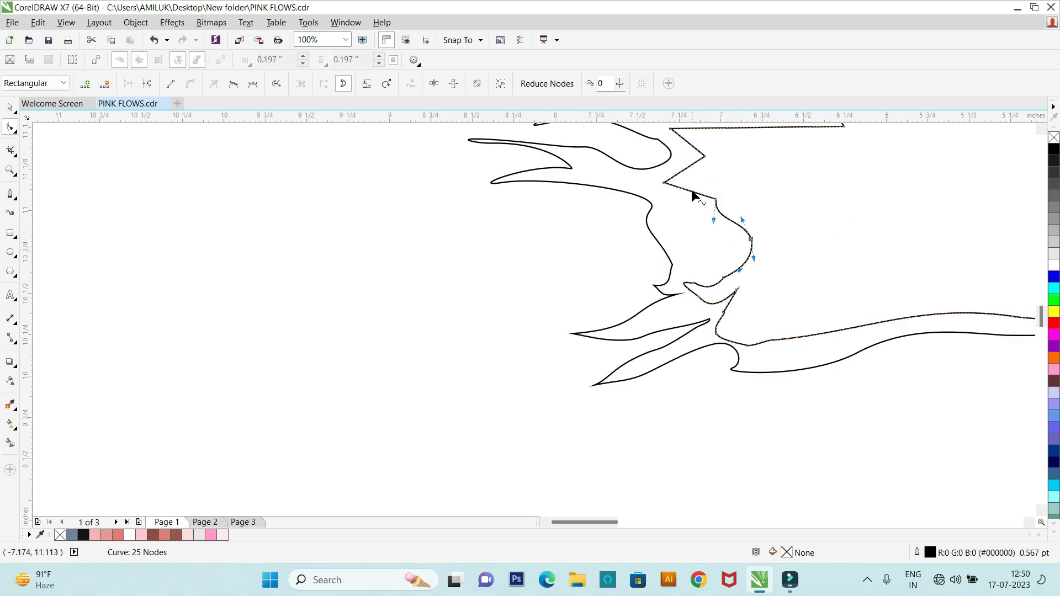
{"action": "left_click_drag", "start_coordinate": [679, 149], "coordinate": [685, 197]}
Step: Scale the outer outline inward toward its center
{"action": "scroll", "coordinate": [652, 284], "scroll_direction": "down", "scroll_amount": 1}
{"action": "scroll", "coordinate": [690, 185], "scroll_direction": "up", "scroll_amount": 1}
{"action": "scroll", "coordinate": [696, 187], "scroll_direction": "down", "scroll_amount": 1}
{"action": "scroll", "coordinate": [704, 210], "scroll_direction": "down", "scroll_amount": 2}
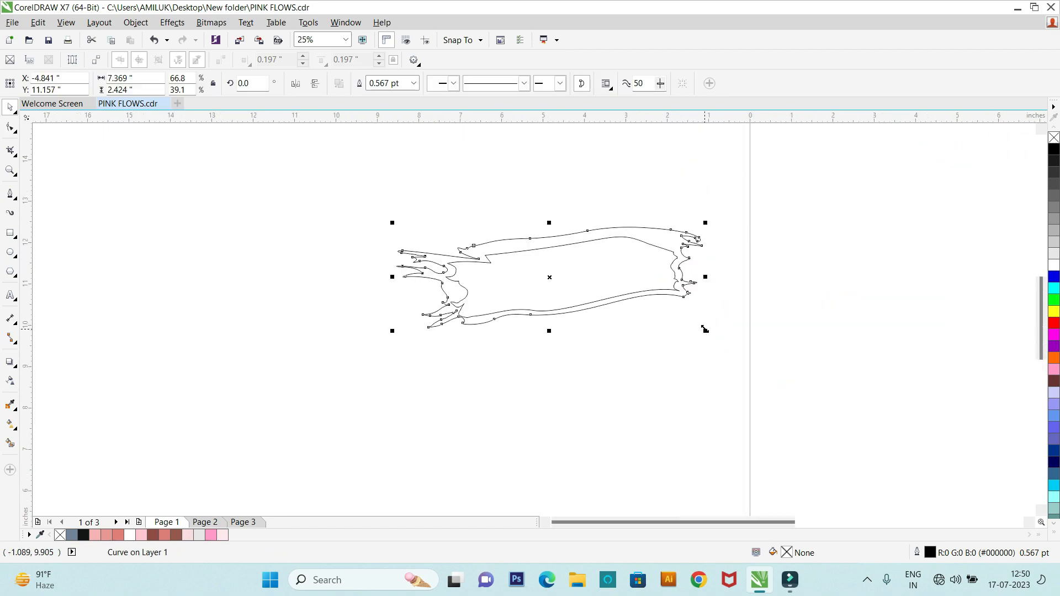
{"action": "left_click_drag", "start_coordinate": [704, 329], "coordinate": [681, 309]}
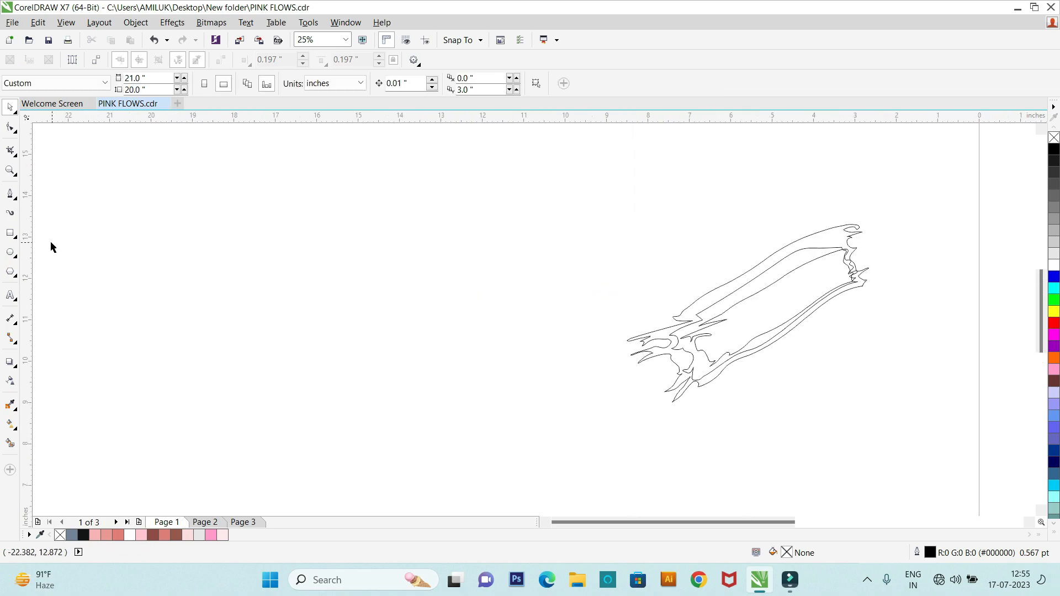
Step: Draw a closed four-node leaf base shape with the Pen tool beside the flowing shape, about 0.9 inches wide and 3.1 inches high
{"action": "left_click", "coordinate": [9, 193]}
{"action": "left_click_drag", "start_coordinate": [437, 338], "coordinate": [437, 329]}
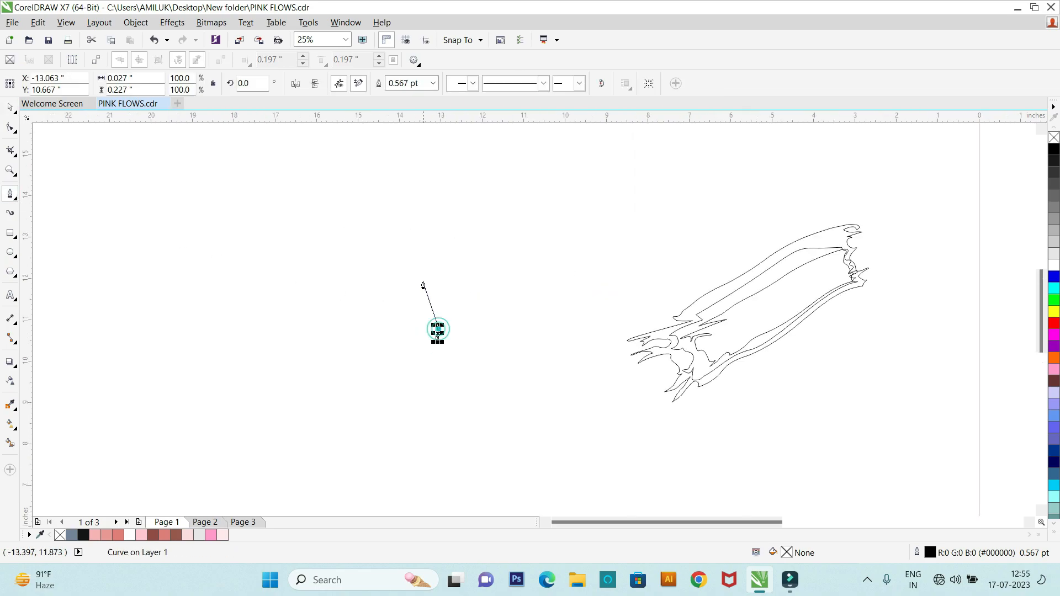
{"action": "left_click", "coordinate": [447, 211]}
{"action": "left_click", "coordinate": [473, 276]}
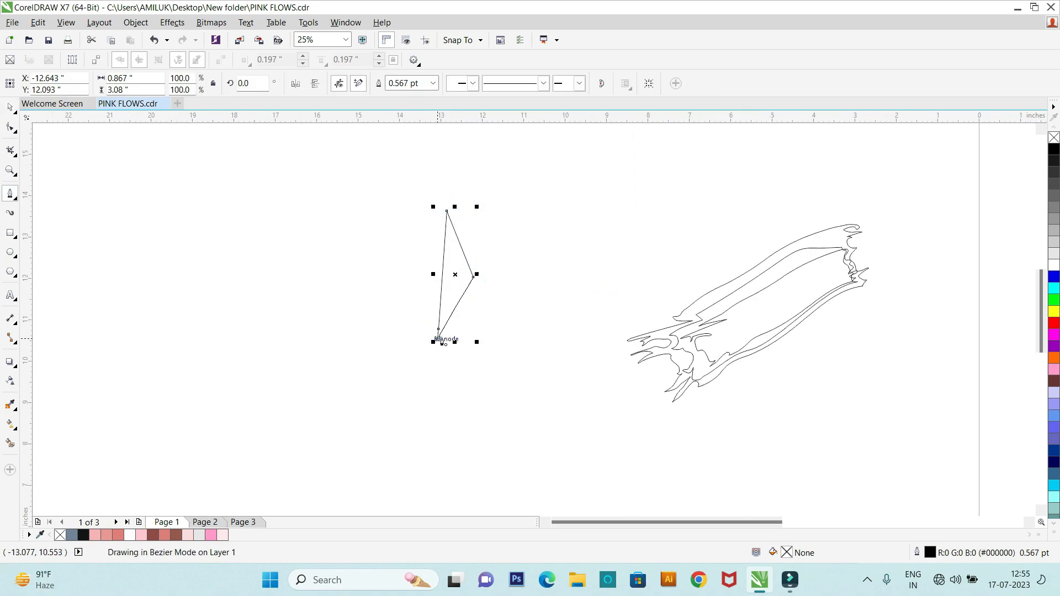
{"action": "left_click", "coordinate": [437, 337]}
Step: Convert the new shape's segments to curves and bow its sides outward to form a leaf
{"action": "left_click", "coordinate": [10, 128]}
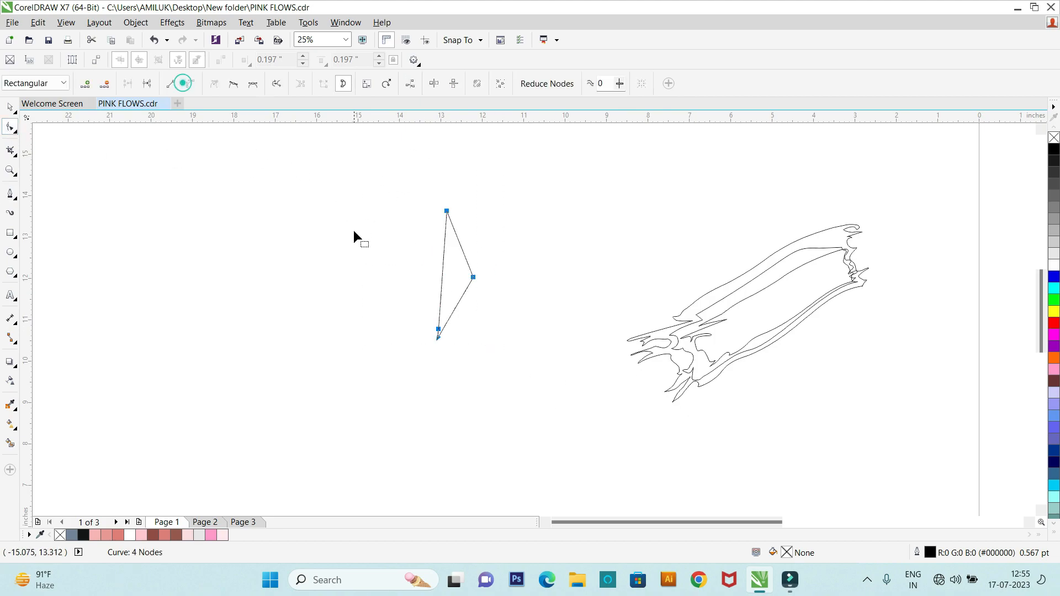
{"action": "scroll", "coordinate": [394, 276], "scroll_direction": "up", "scroll_amount": 1}
{"action": "left_click_drag", "start_coordinate": [492, 270], "coordinate": [451, 266]}
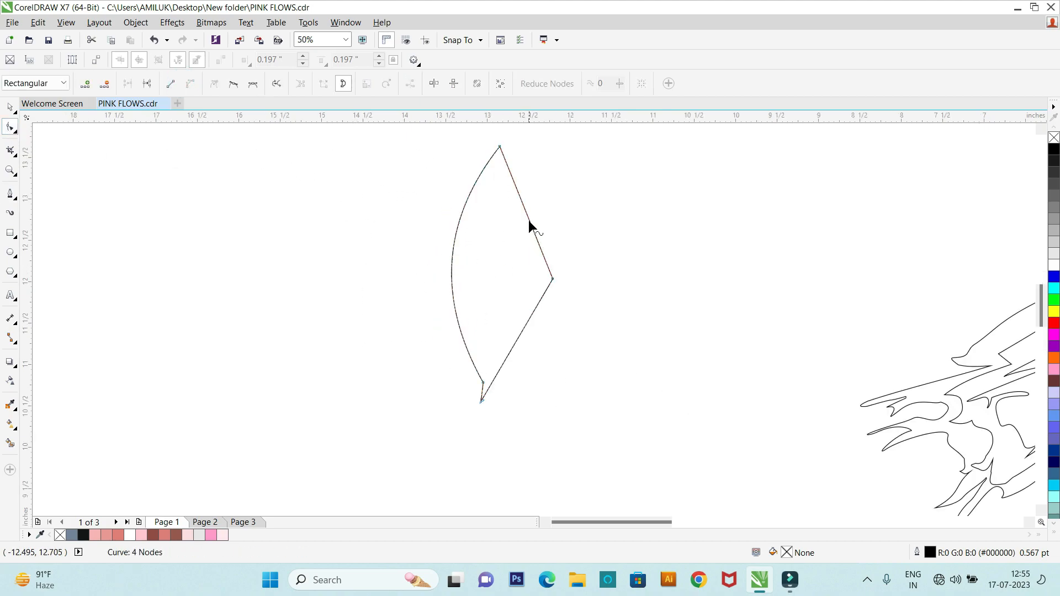
{"action": "left_click_drag", "start_coordinate": [529, 224], "coordinate": [544, 213]}
{"action": "left_click_drag", "start_coordinate": [534, 313], "coordinate": [545, 325]}
Step: Adjust the curve handles of the leaf's right side to give it an S-shaped flow toward the tip
{"action": "scroll", "coordinate": [542, 316], "scroll_direction": "up", "scroll_amount": 1}
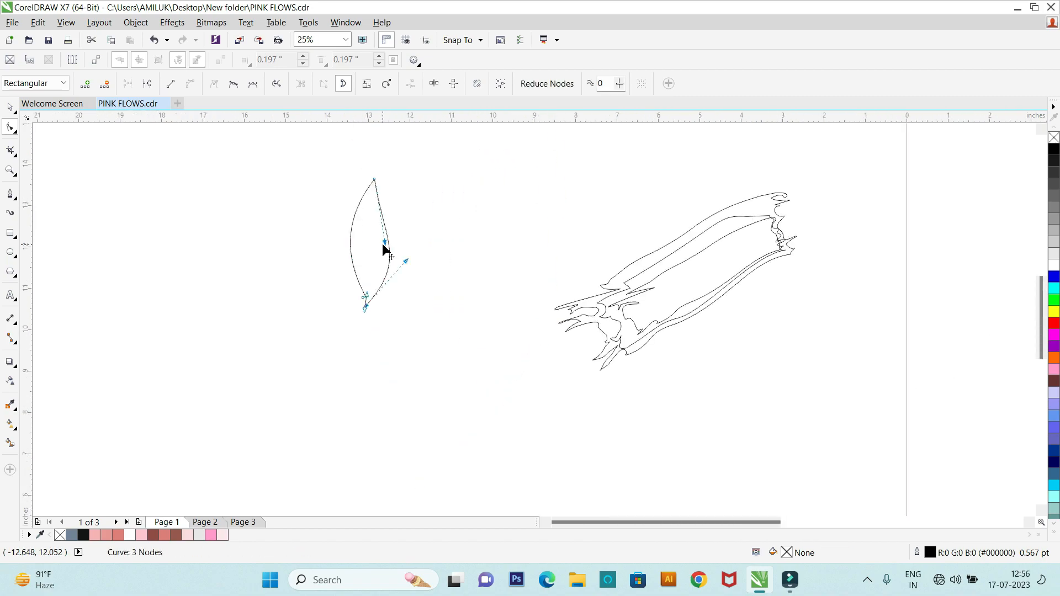
{"action": "left_click_drag", "start_coordinate": [383, 243], "coordinate": [376, 228]}
{"action": "left_click_drag", "start_coordinate": [406, 259], "coordinate": [423, 250]}
{"action": "left_click", "coordinate": [411, 212]}
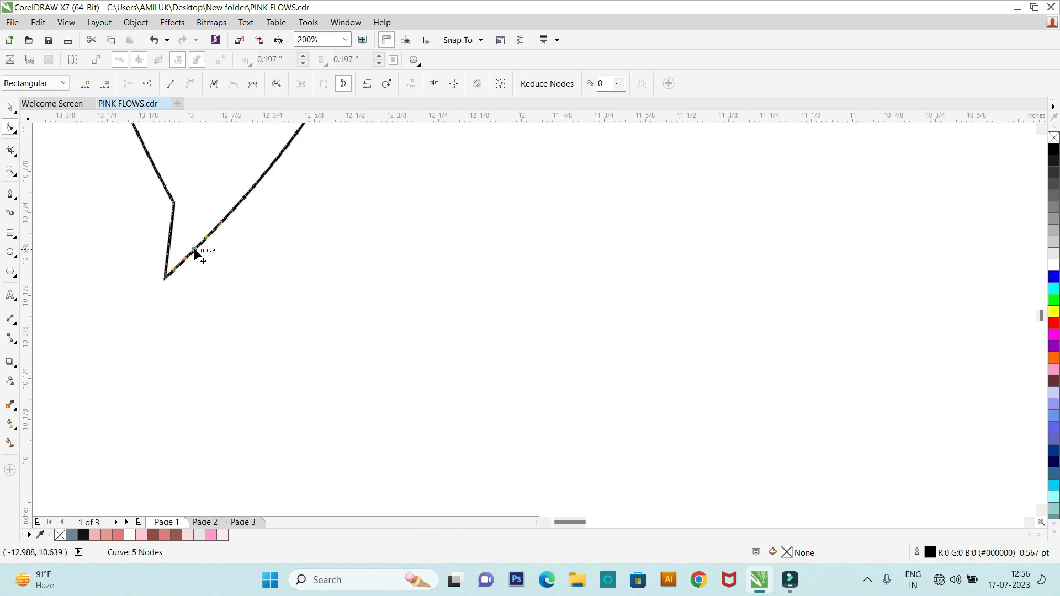
Step: Move the added nodes at the leaf's base apart and adjust their curves to form a short, narrow stem
{"action": "left_click_drag", "start_coordinate": [194, 247], "coordinate": [214, 284]}
{"action": "left_click_drag", "start_coordinate": [231, 211], "coordinate": [223, 203]}
{"action": "left_click_drag", "start_coordinate": [227, 270], "coordinate": [217, 267]}
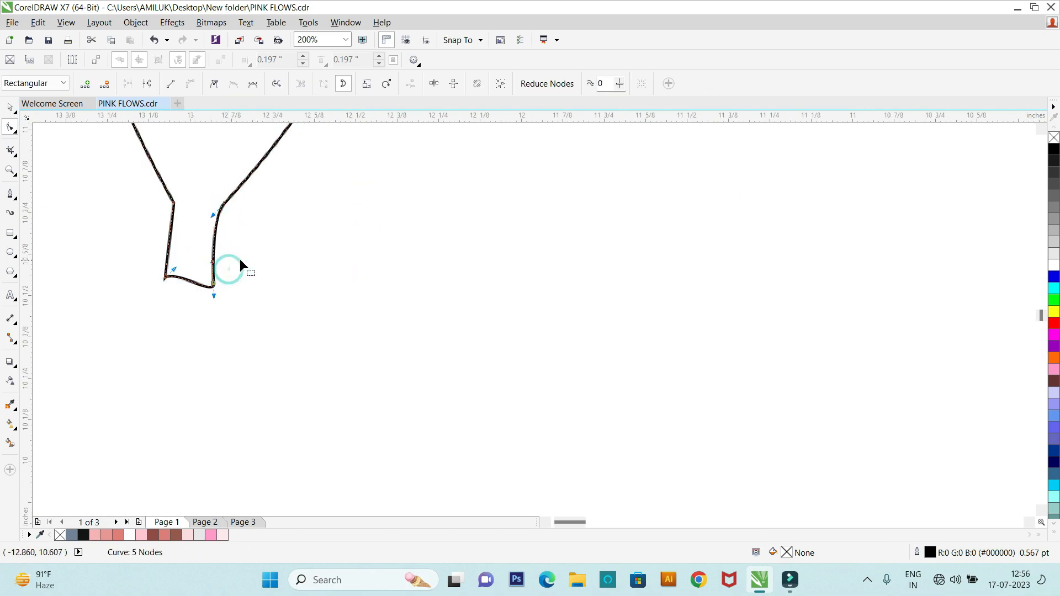
{"action": "left_click", "coordinate": [271, 254]}
Step: Create a smaller copy of the leaf centered inside it, scaled proportionally to 76.1%
{"action": "scroll", "coordinate": [271, 262], "scroll_direction": "down", "scroll_amount": 3}
{"action": "left_click", "coordinate": [10, 107]}
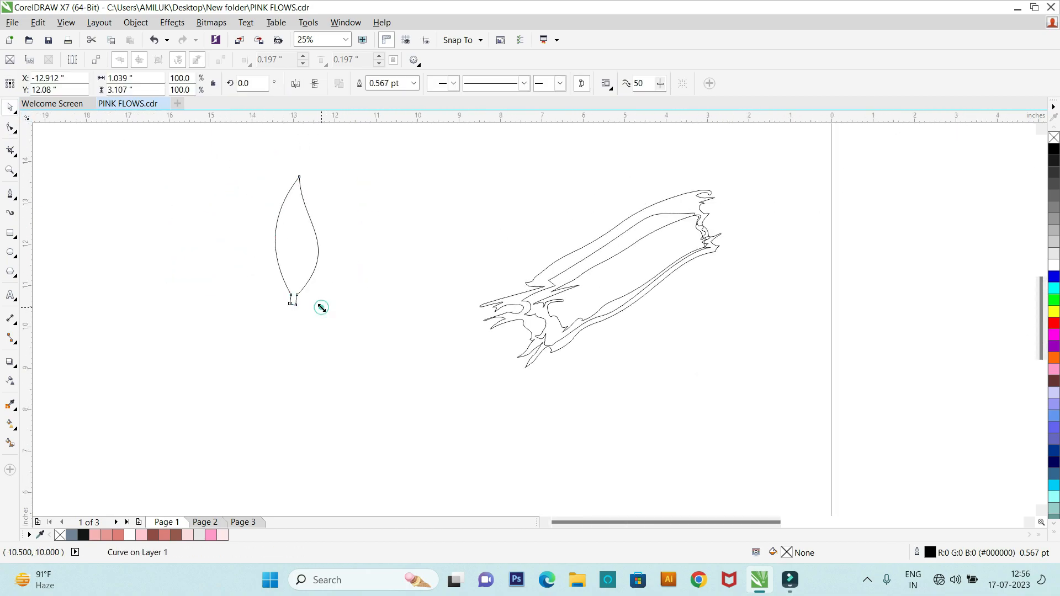
{"action": "left_click_drag", "start_coordinate": [322, 307], "coordinate": [317, 293]}
Step: Extend the inner leaf's stem by moving its two bottom nodes down to the end of the outer leaf's stem
{"action": "scroll", "coordinate": [293, 291], "scroll_direction": "up", "scroll_amount": 2}
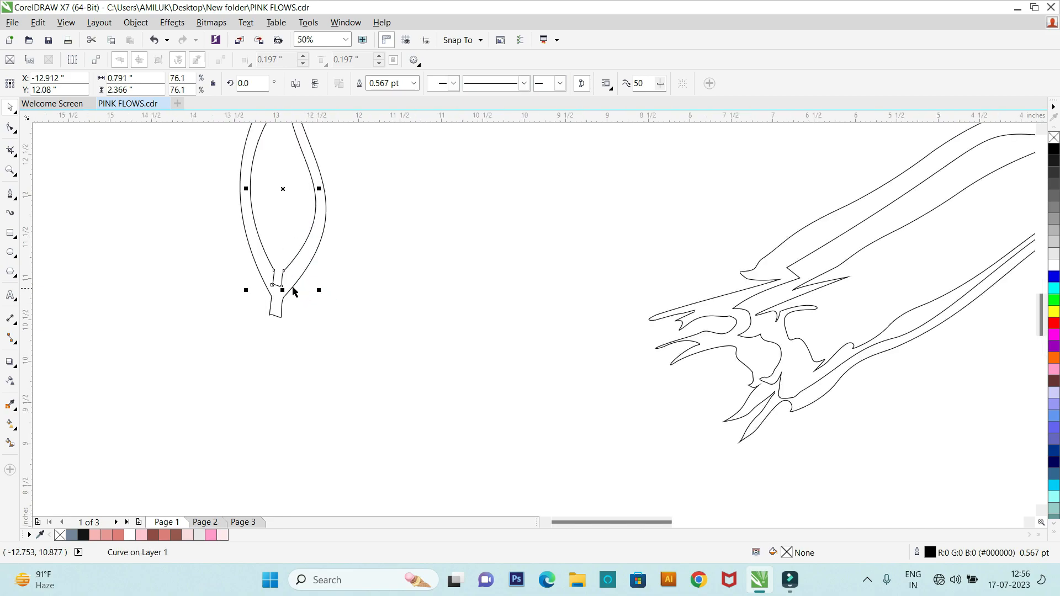
{"action": "scroll", "coordinate": [232, 282], "scroll_direction": "up", "scroll_amount": 2}
{"action": "key", "text": "F10"}
{"action": "left_click_drag", "start_coordinate": [409, 246], "coordinate": [396, 367]}
{"action": "left_click", "coordinate": [445, 254]}
{"action": "left_click_drag", "start_coordinate": [444, 365], "coordinate": [444, 376]}
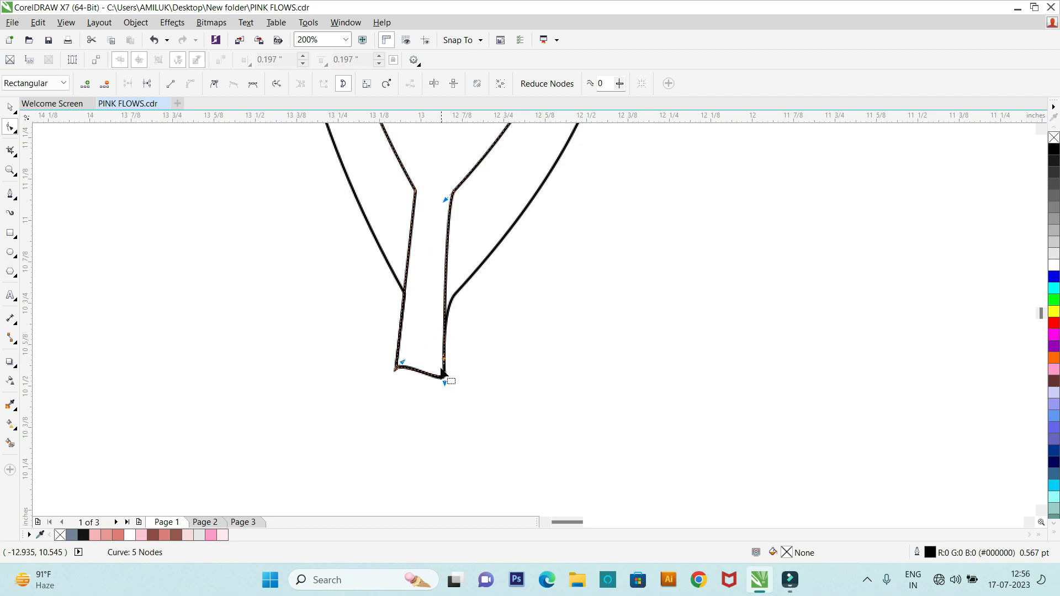
Step: Move the two nodes where the inner leaf's blade meets its stem down toward the outer leaf's base
{"action": "scroll", "coordinate": [425, 338], "scroll_direction": "down", "scroll_amount": 1}
{"action": "scroll", "coordinate": [419, 276], "scroll_direction": "up", "scroll_amount": 2}
{"action": "left_click_drag", "start_coordinate": [424, 237], "coordinate": [412, 354]}
{"action": "scroll", "coordinate": [416, 354], "scroll_direction": "down", "scroll_amount": 2}
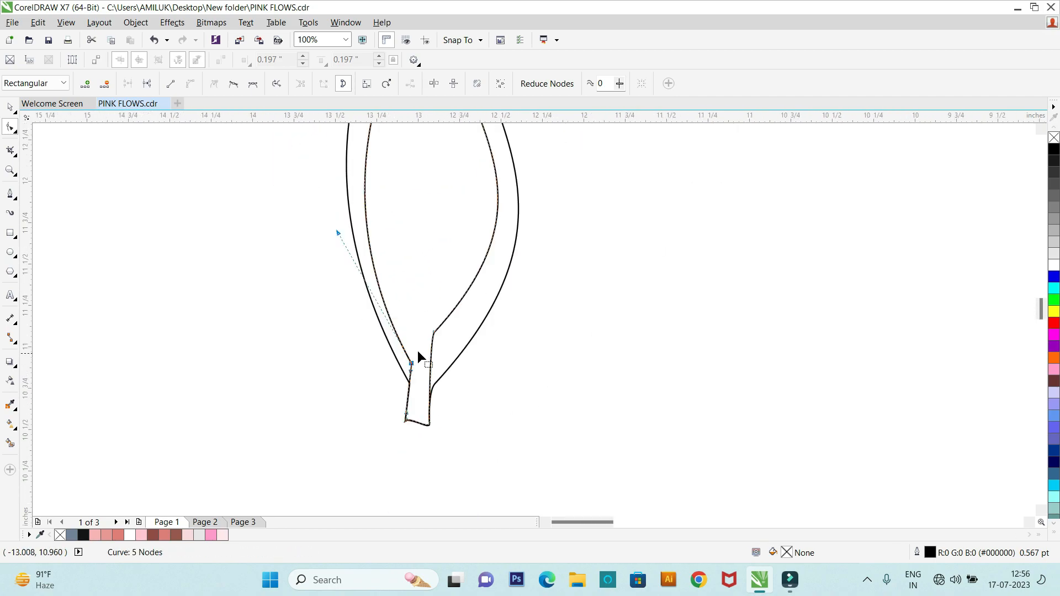
{"action": "scroll", "coordinate": [436, 326], "scroll_direction": "up", "scroll_amount": 1}
{"action": "left_click_drag", "start_coordinate": [434, 319], "coordinate": [432, 398]}
{"action": "scroll", "coordinate": [432, 398], "scroll_direction": "down", "scroll_amount": 1}
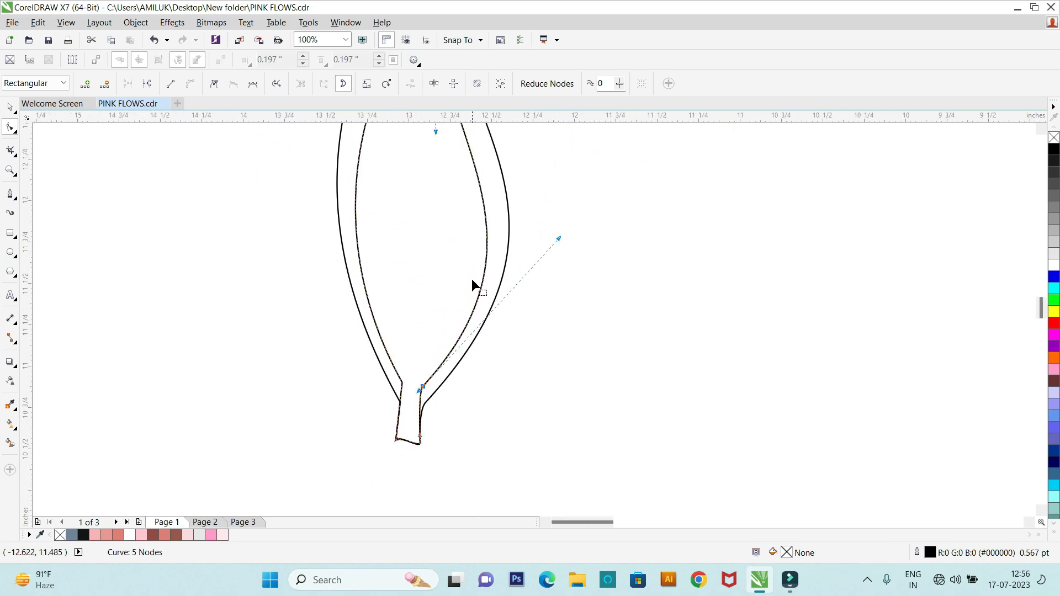
Step: Adjust the inner leaf's upper right curve and move its tip up close to the outer leaf's tip
{"action": "scroll", "coordinate": [472, 277], "scroll_direction": "down", "scroll_amount": 1}
{"action": "left_click_drag", "start_coordinate": [453, 208], "coordinate": [465, 206]}
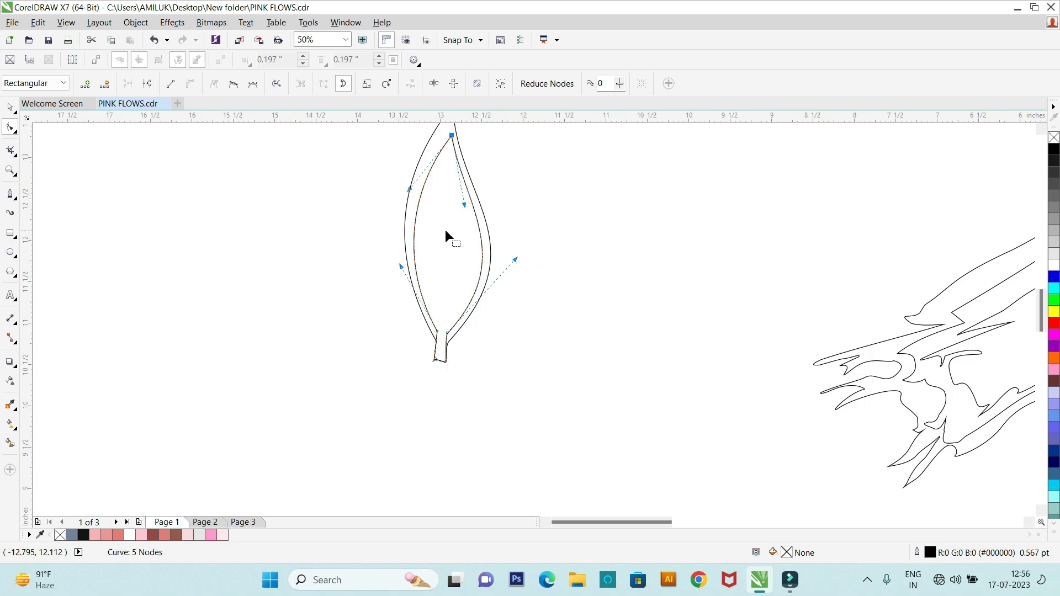
{"action": "scroll", "coordinate": [441, 135], "scroll_direction": "down", "scroll_amount": 1}
{"action": "scroll", "coordinate": [443, 138], "scroll_direction": "up", "scroll_amount": 1}
{"action": "scroll", "coordinate": [463, 287], "scroll_direction": "up", "scroll_amount": 1}
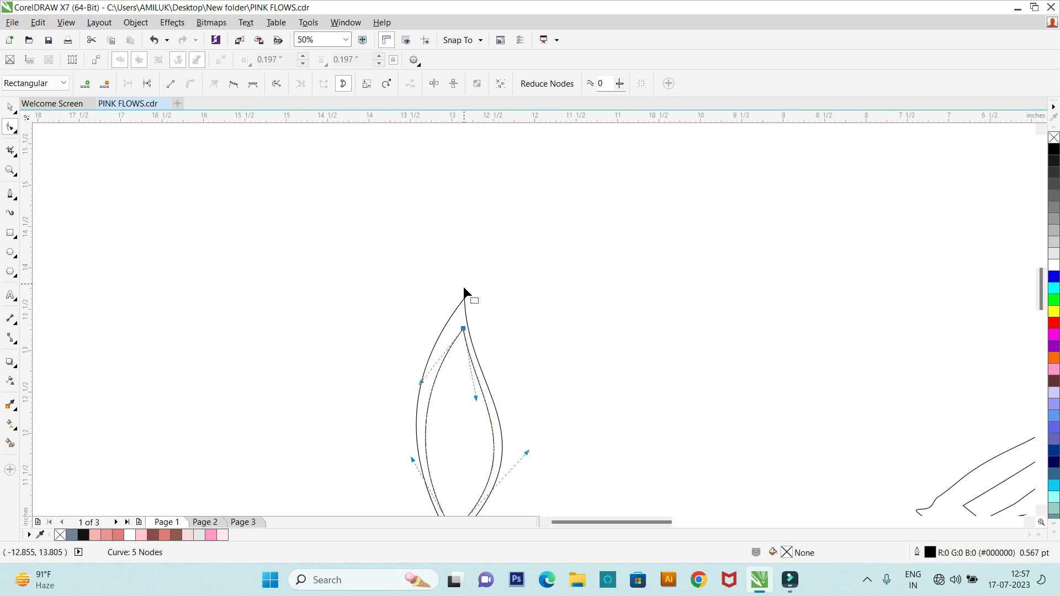
{"action": "left_click_drag", "start_coordinate": [460, 329], "coordinate": [453, 301]}
Step: Create a smaller copy of the inner leaf as a third nested leaf by scaling it inward
{"action": "scroll", "coordinate": [473, 334], "scroll_direction": "down", "scroll_amount": 1}
{"action": "scroll", "coordinate": [460, 335], "scroll_direction": "up", "scroll_amount": 1}
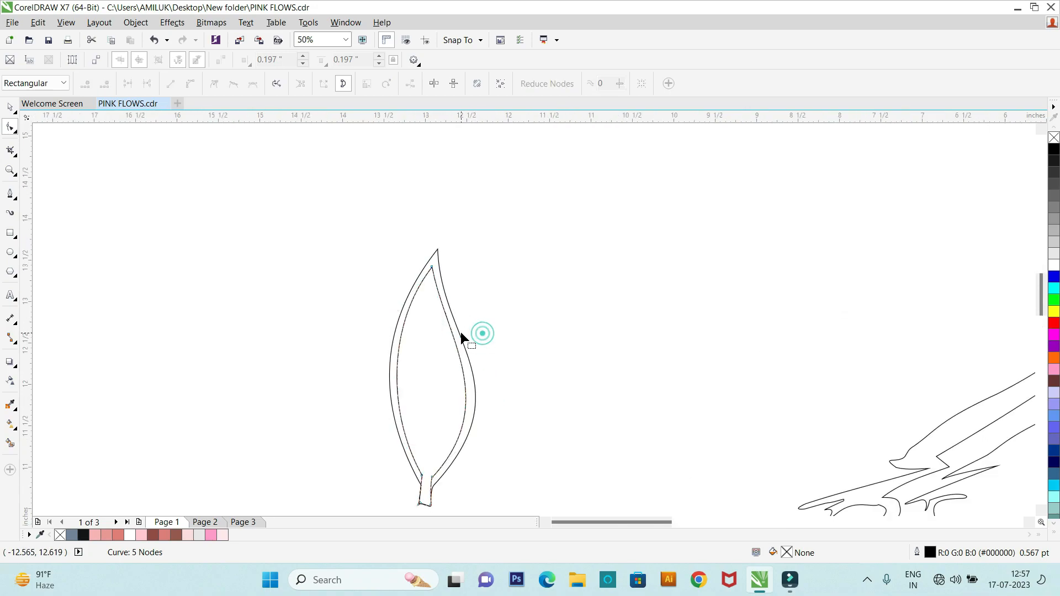
{"action": "key", "text": "space"}
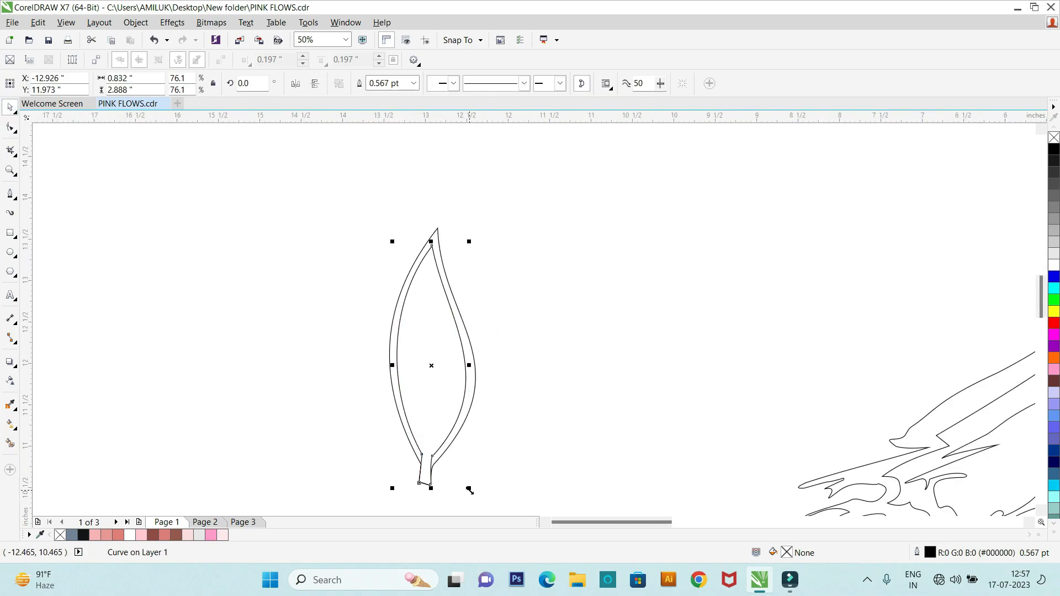
{"action": "left_click_drag", "start_coordinate": [470, 490], "coordinate": [463, 478]}
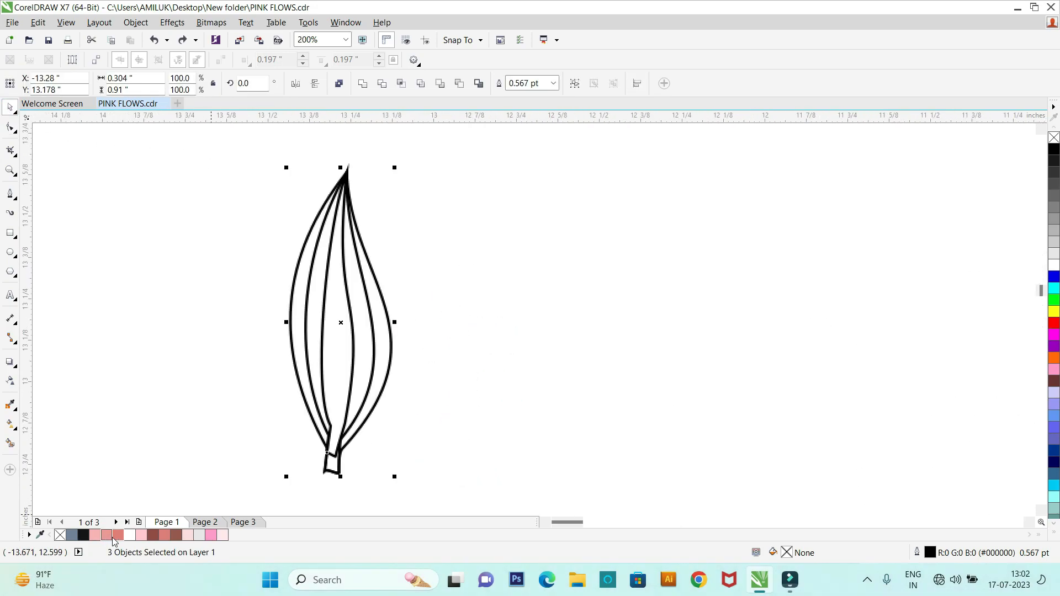
Step: Give the three nested leaves a dark brown #914C45 outline with a width of 1 pt
{"action": "right_click", "coordinate": [118, 535]}
{"action": "right_click", "coordinate": [152, 535]}
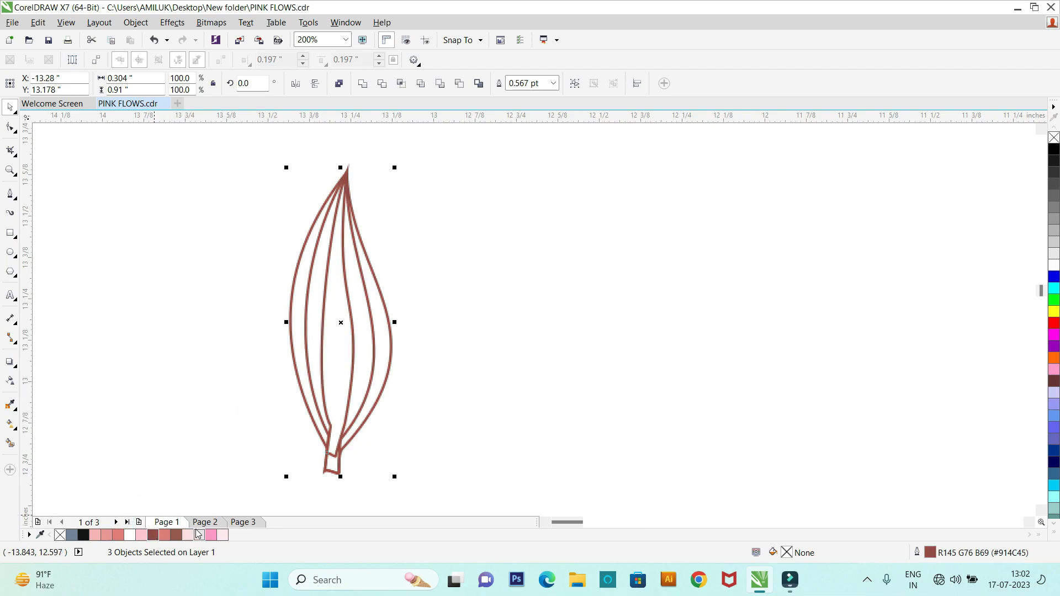
{"action": "double_click", "coordinate": [524, 82]}
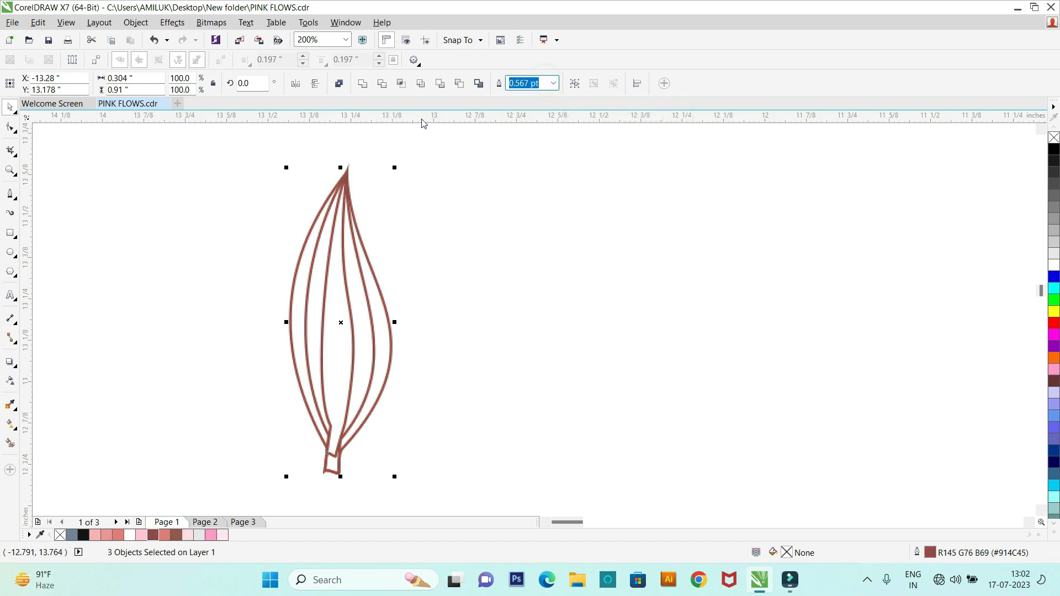
{"action": "type", "text": "1"}
{"action": "key", "text": "Return"}
{"action": "scroll", "coordinate": [442, 155], "scroll_direction": "down", "scroll_amount": 2}
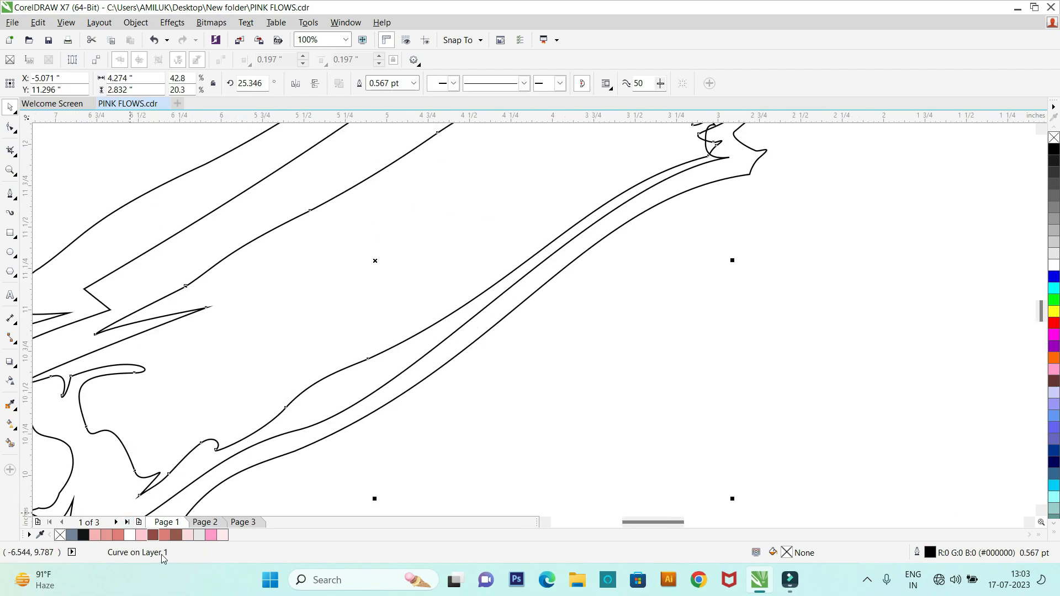
Step: Fill the innermost flowing shape with brown #96584D and the middle one with salmon #DD7E7A, removing the outlines of both
{"action": "left_click", "coordinate": [176, 534]}
{"action": "right_click", "coordinate": [175, 535]}
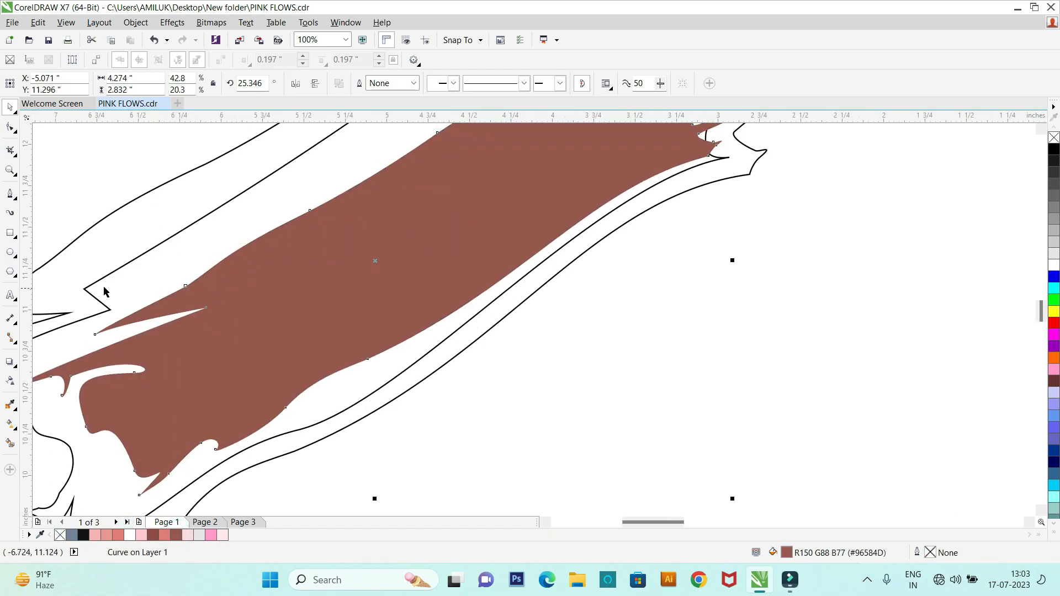
{"action": "left_click", "coordinate": [106, 289]}
{"action": "left_click", "coordinate": [165, 535]}
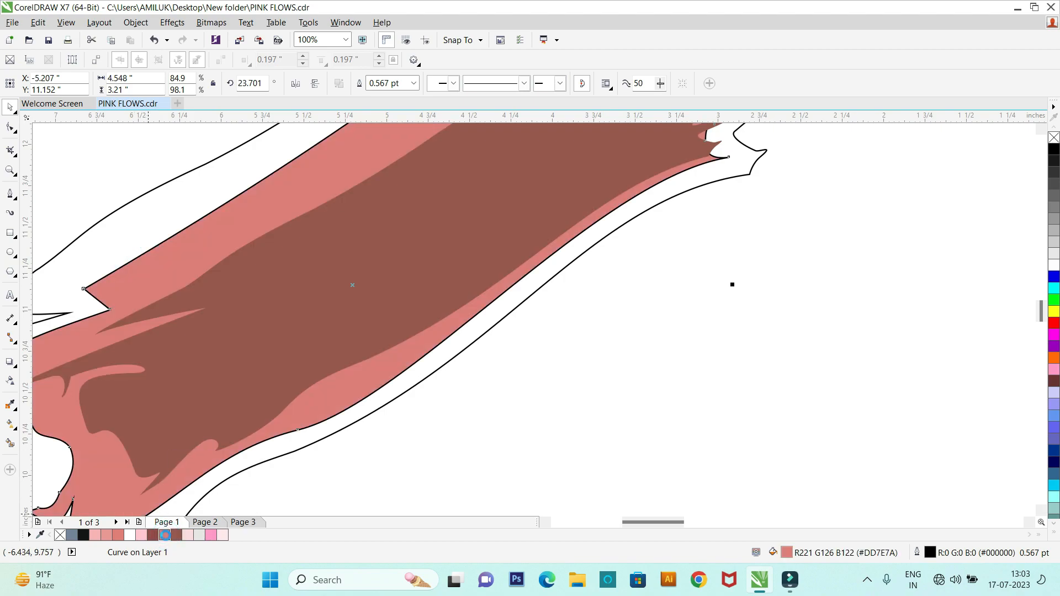
{"action": "right_click", "coordinate": [166, 536]}
{"action": "right_click", "coordinate": [62, 536]}
Step: Fill the outermost flowing shape with light pink #E99895 and remove its outline
{"action": "scroll", "coordinate": [309, 363], "scroll_direction": "down", "scroll_amount": 1}
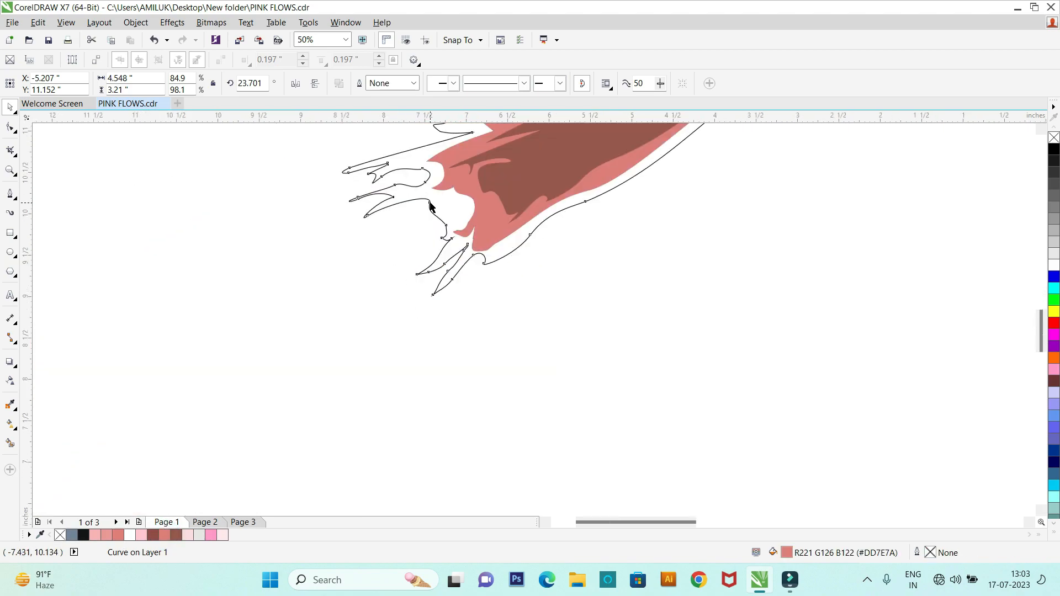
{"action": "left_click", "coordinate": [430, 205]}
{"action": "scroll", "coordinate": [431, 205], "scroll_direction": "up", "scroll_amount": 1}
{"action": "left_click", "coordinate": [106, 536]}
{"action": "right_click", "coordinate": [60, 535]}
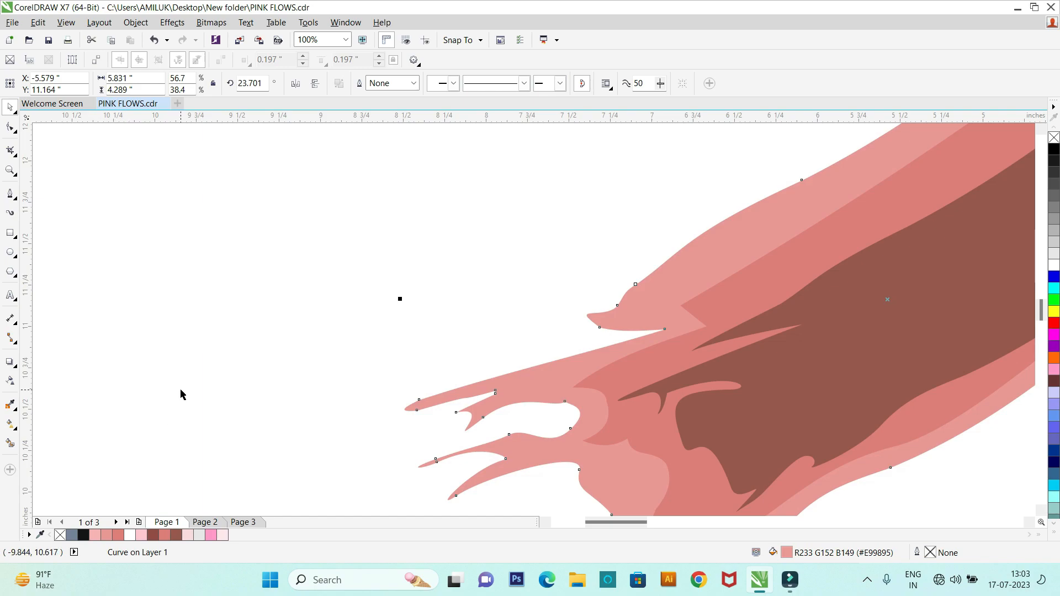
{"action": "left_click", "coordinate": [180, 391]}
{"action": "scroll", "coordinate": [244, 379], "scroll_direction": "down", "scroll_amount": 2}
{"action": "left_click_drag", "start_coordinate": [243, 212], "coordinate": [490, 457]}
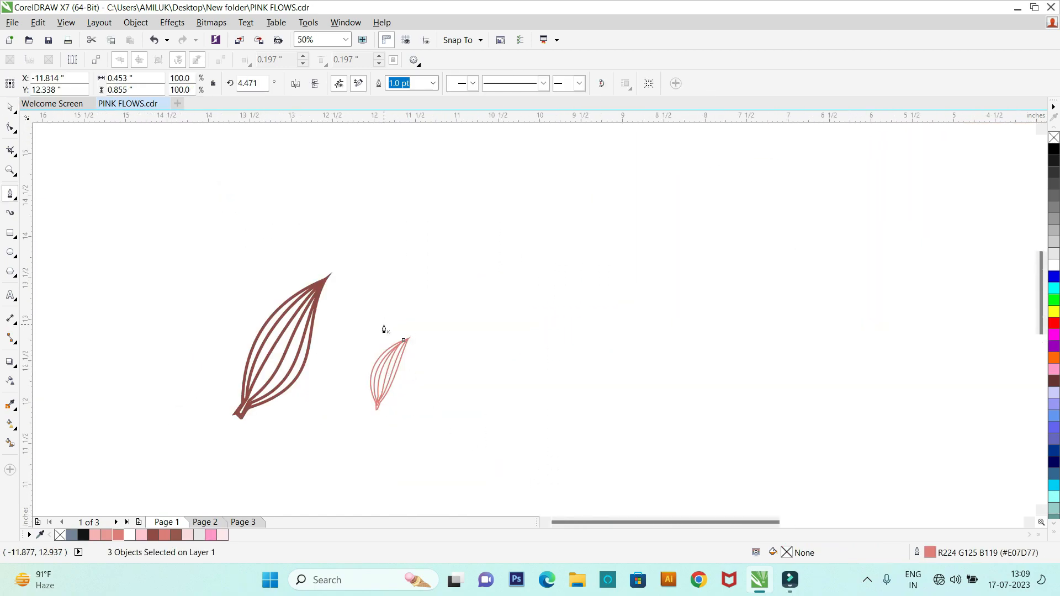
Step: Draw an open U-shaped path of three straight segments beside the leaves with the Pen tool, about 1.6 in wide and 1.2 in high
{"action": "left_click", "coordinate": [420, 255]}
{"action": "left_click", "coordinate": [253, 275]}
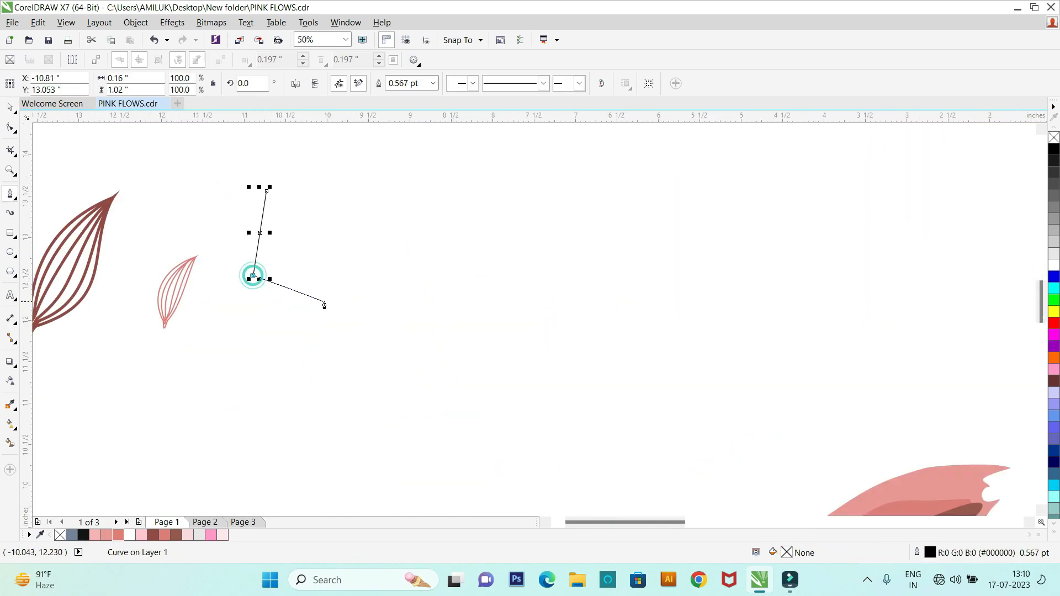
{"action": "left_click", "coordinate": [365, 291]}
{"action": "left_click", "coordinate": [384, 196]}
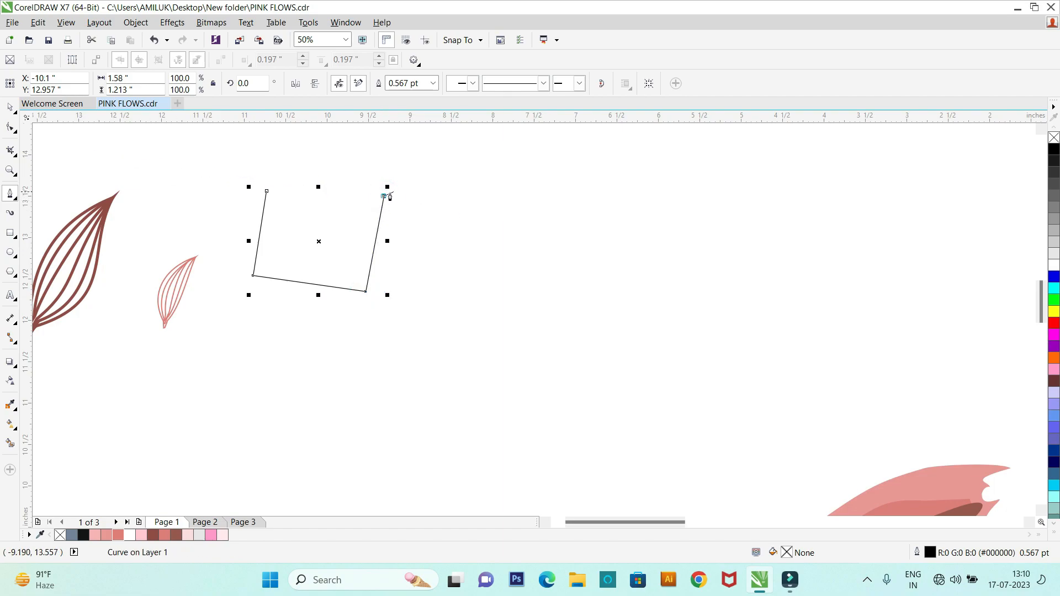
{"action": "left_click", "coordinate": [385, 195]}
Step: Convert the path's three straight segments to curves and bend them outward into a rounded U
{"action": "left_click", "coordinate": [10, 107]}
{"action": "left_click_drag", "start_coordinate": [216, 160], "coordinate": [238, 190]}
{"action": "key", "text": "F10"}
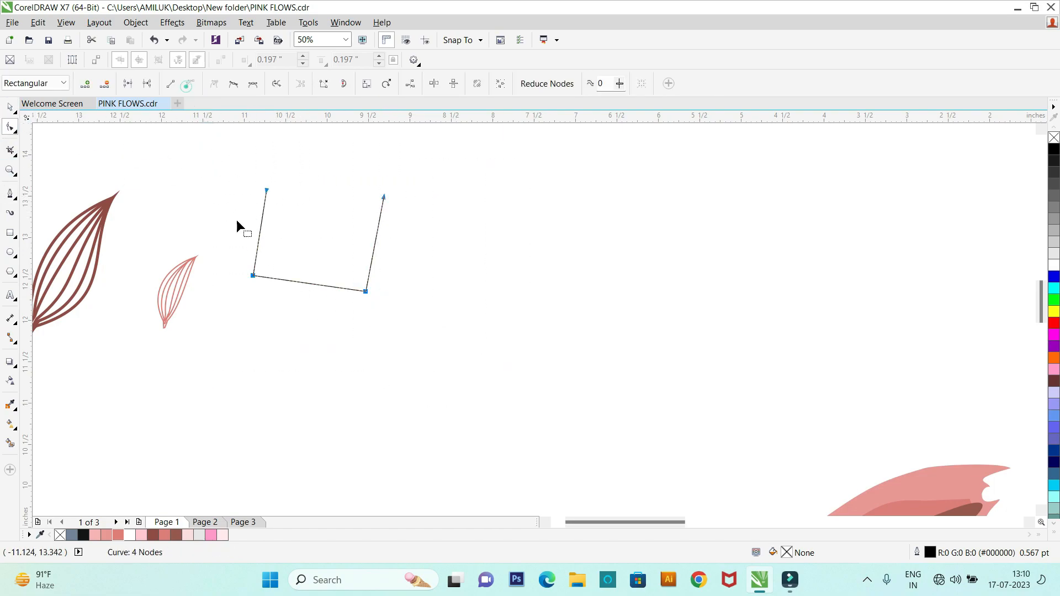
{"action": "left_click_drag", "start_coordinate": [291, 282], "coordinate": [288, 320]}
{"action": "left_click_drag", "start_coordinate": [370, 265], "coordinate": [378, 255]}
{"action": "left_click_drag", "start_coordinate": [263, 235], "coordinate": [253, 227]}
{"action": "key", "text": "space"}
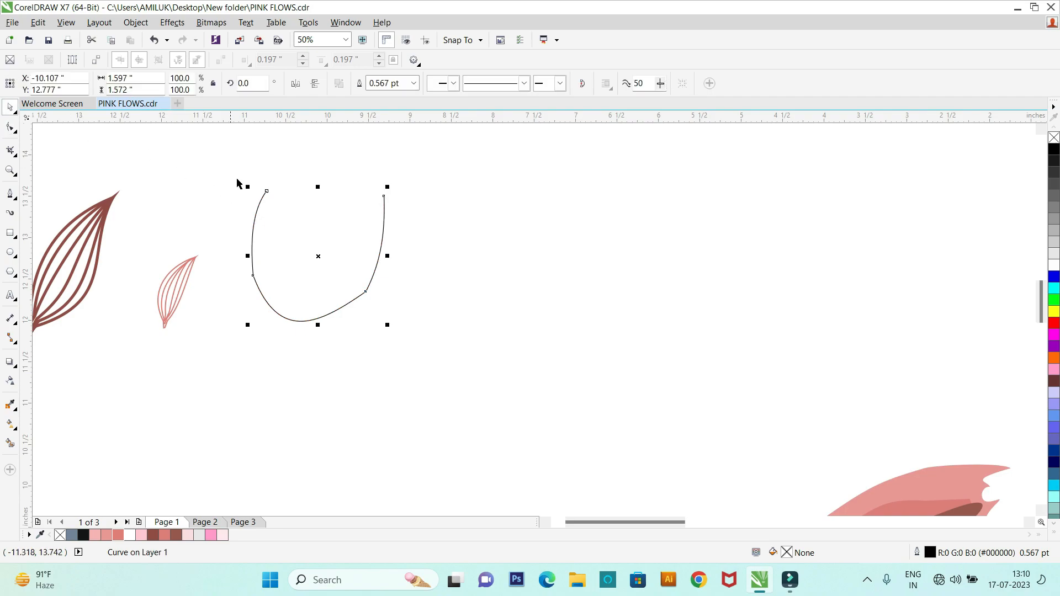
Step: Add nodes on both sides of the U's two lower corners and delete the corner nodes to round them
{"action": "scroll", "coordinate": [257, 246], "scroll_direction": "up", "scroll_amount": 1}
{"action": "key", "text": "space"}
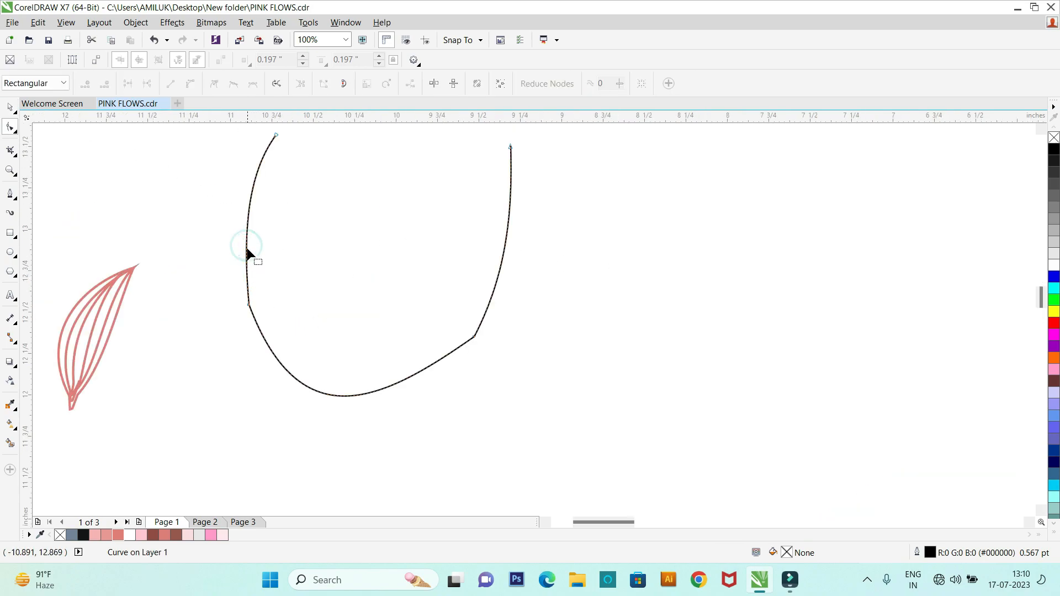
{"action": "left_click", "coordinate": [246, 243]}
{"action": "left_click", "coordinate": [264, 340]}
{"action": "left_click", "coordinate": [249, 307]}
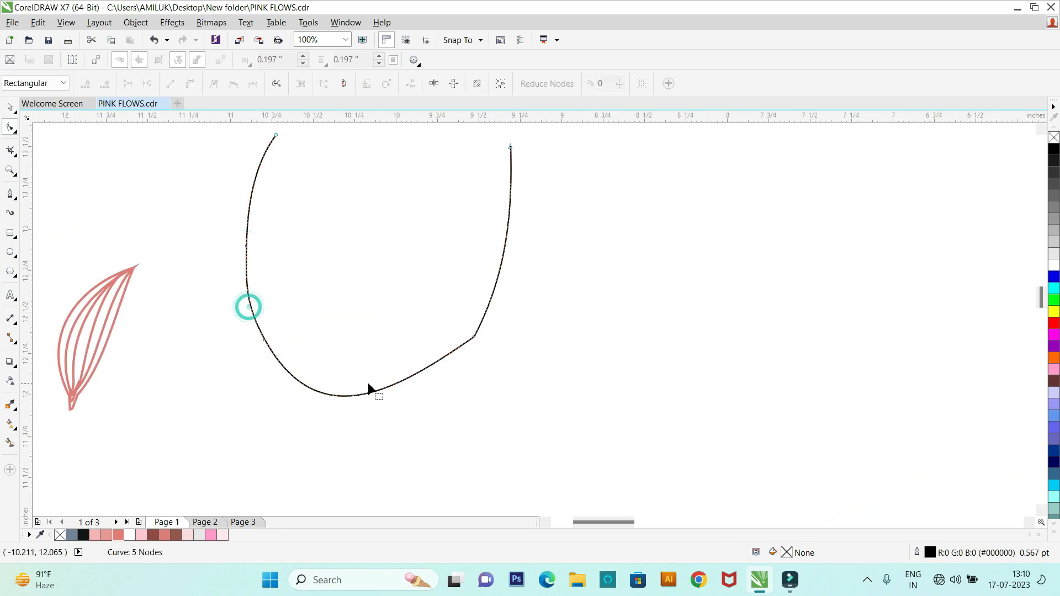
{"action": "left_click", "coordinate": [444, 356]}
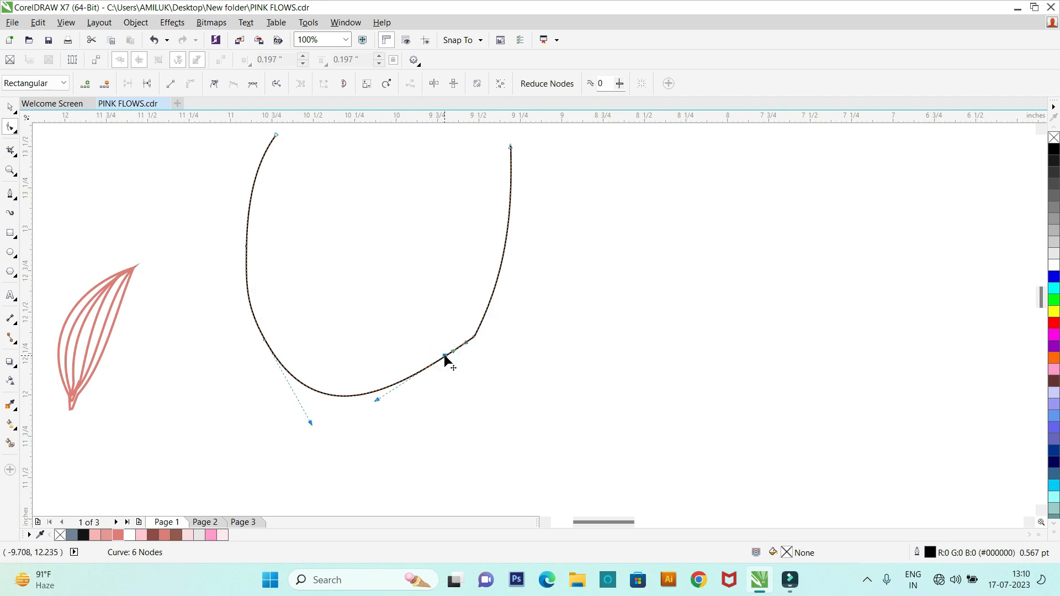
{"action": "left_click", "coordinate": [501, 264]}
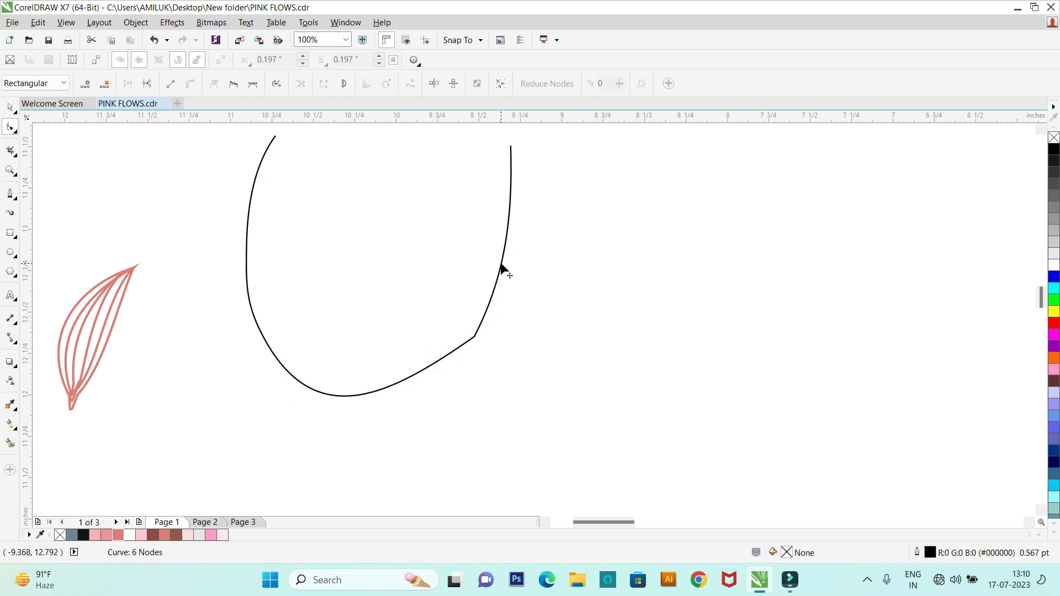
{"action": "double_click", "coordinate": [501, 264]}
{"action": "double_click", "coordinate": [475, 337]}
{"action": "scroll", "coordinate": [493, 323], "scroll_direction": "down", "scroll_amount": 1}
{"action": "scroll", "coordinate": [490, 319], "scroll_direction": "up", "scroll_amount": 1}
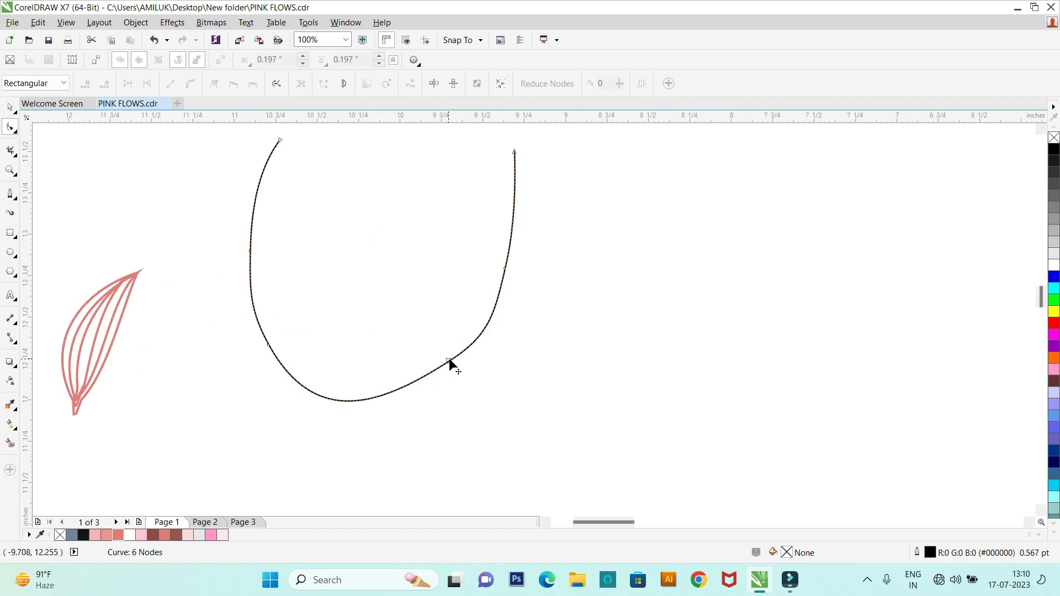
Step: Adjust the curve handles along the bottom of the U to even out its rounding
{"action": "left_click", "coordinate": [449, 360]}
{"action": "left_click_drag", "start_coordinate": [487, 341], "coordinate": [485, 336]}
{"action": "left_click_drag", "start_coordinate": [315, 428], "coordinate": [326, 416]}
{"action": "left_click", "coordinate": [339, 418]}
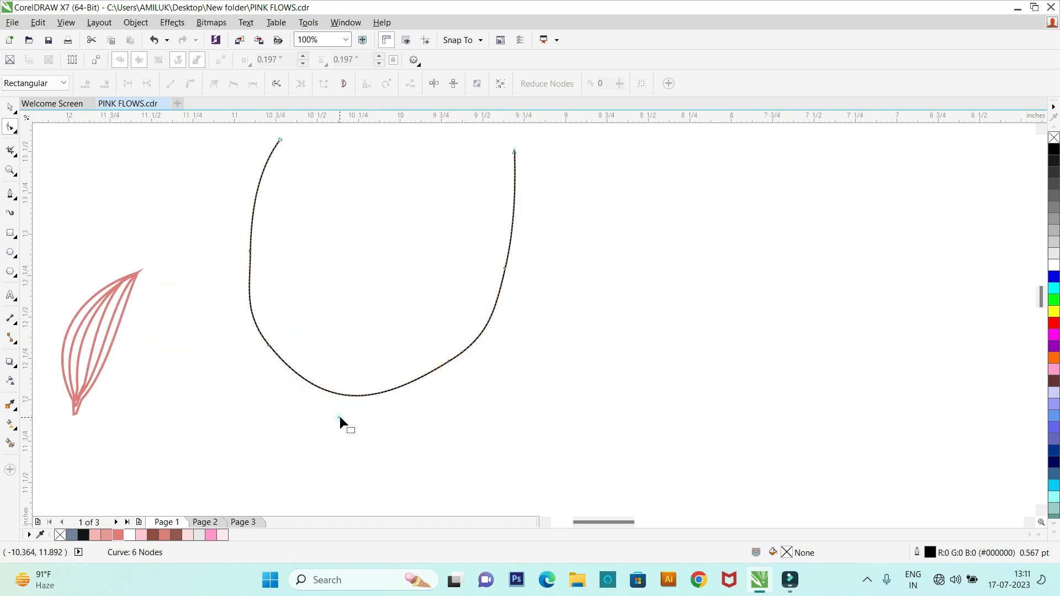
{"action": "scroll", "coordinate": [270, 320], "scroll_direction": "down", "scroll_amount": 1}
{"action": "scroll", "coordinate": [260, 255], "scroll_direction": "up", "scroll_amount": 1}
{"action": "left_click_drag", "start_coordinate": [290, 206], "coordinate": [266, 236]}
{"action": "scroll", "coordinate": [266, 237], "scroll_direction": "down", "scroll_amount": 1}
{"action": "key", "text": "space"}
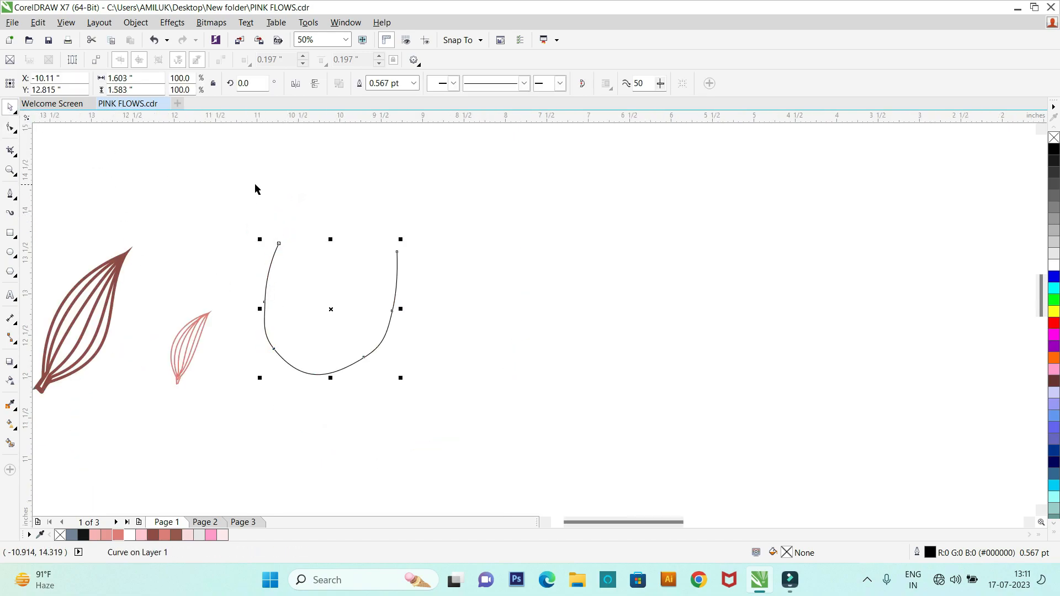
Step: Set the U-shaped curve's outline width to 12 pt
{"action": "left_click", "coordinate": [413, 84]}
{"action": "left_click", "coordinate": [374, 236]}
{"action": "left_click_drag", "start_coordinate": [209, 201], "coordinate": [428, 359]}
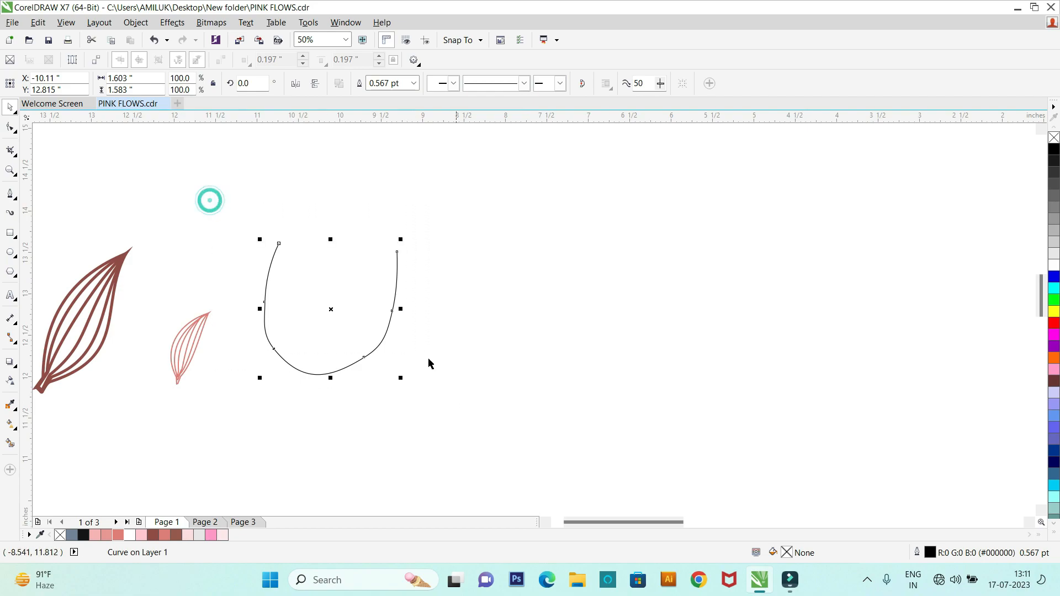
{"action": "left_click", "coordinate": [413, 83]}
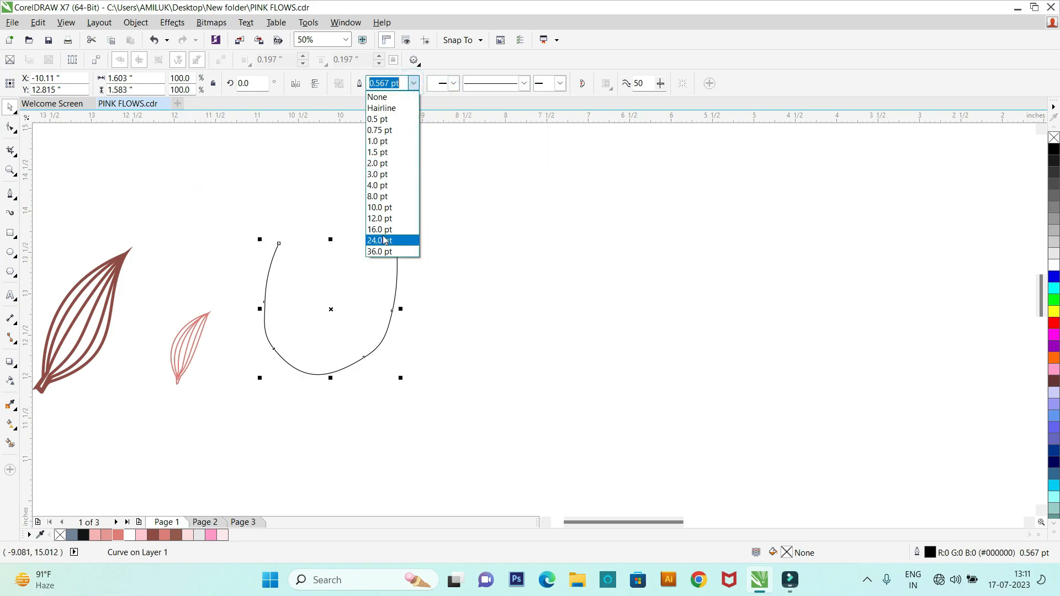
{"action": "left_click", "coordinate": [389, 205]}
{"action": "scroll", "coordinate": [389, 204], "scroll_direction": "down", "scroll_amount": 1}
{"action": "scroll", "coordinate": [362, 191], "scroll_direction": "up", "scroll_amount": 1}
{"action": "left_click", "coordinate": [413, 83]}
{"action": "left_click", "coordinate": [387, 216]}
{"action": "left_click", "coordinate": [386, 216]}
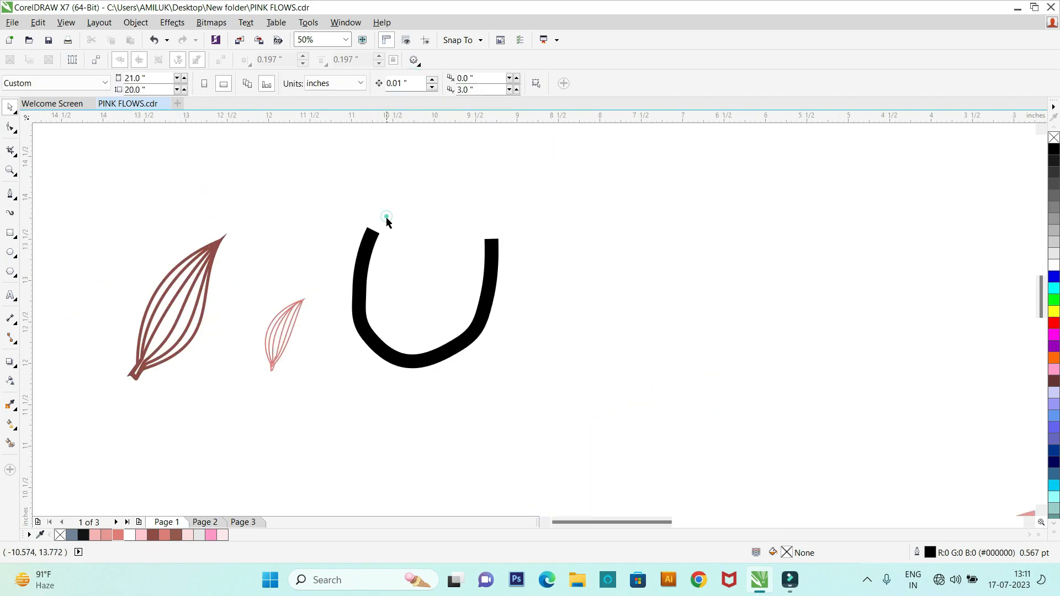
{"action": "left_click", "coordinate": [363, 238]}
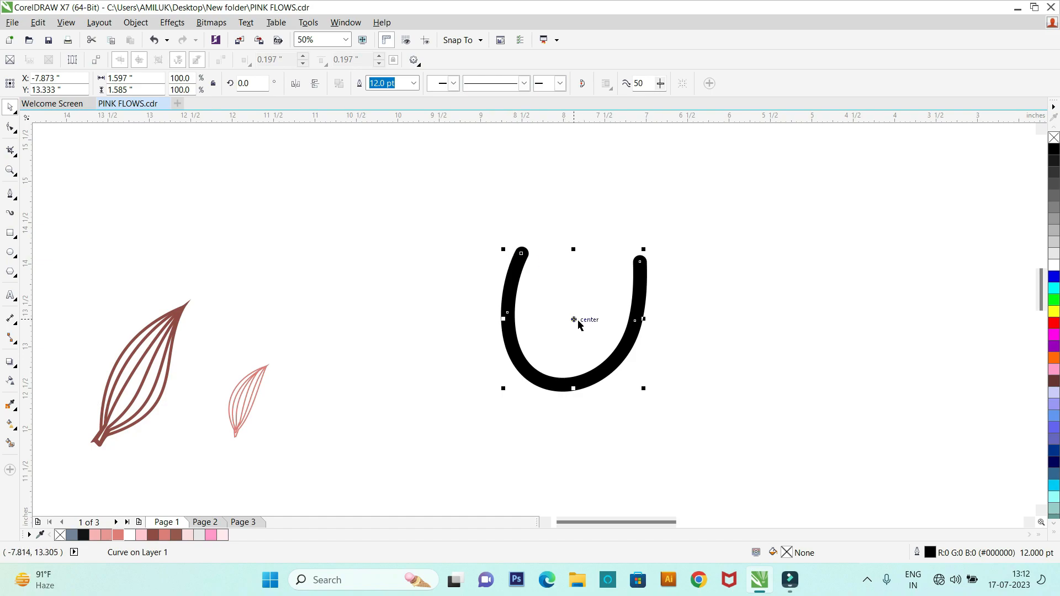
Step: Create an enlarged copy of the U curve around the original, scaled proportionally from the center to 148.6%
{"action": "left_click", "coordinate": [574, 322]}
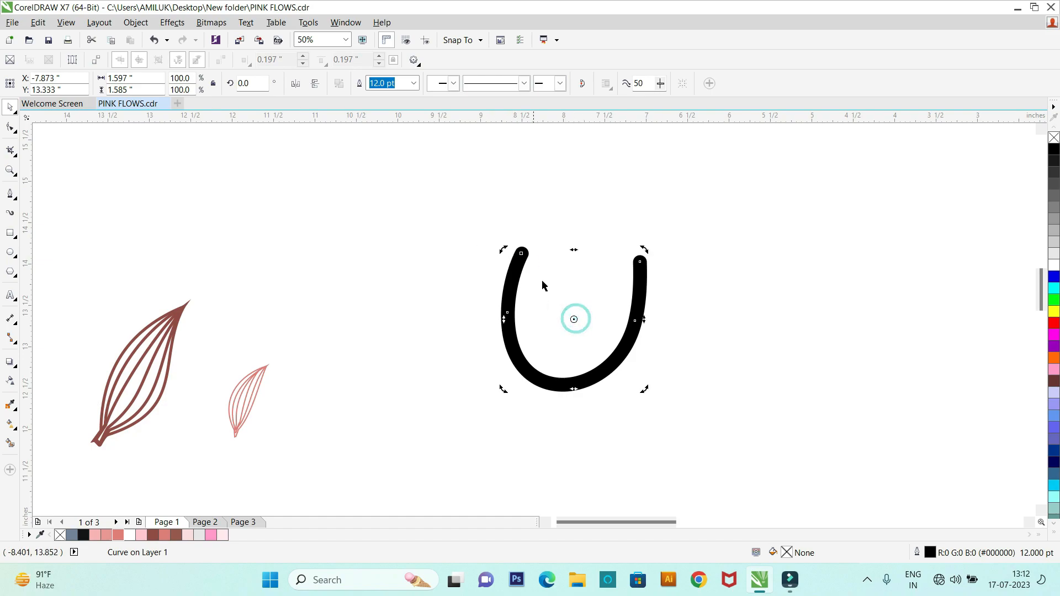
{"action": "left_click", "coordinate": [574, 323]}
{"action": "left_click_drag", "start_coordinate": [503, 249], "coordinate": [473, 199]}
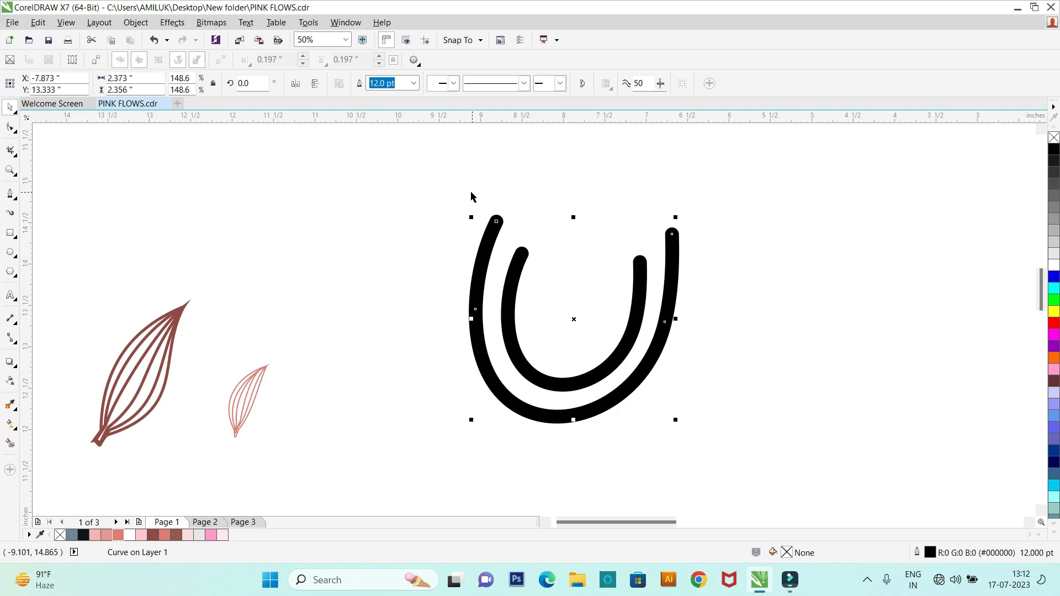
Step: Shorten the left arm of the outer U by moving its end node down level with the inner U's end
{"action": "left_click", "coordinate": [10, 128]}
{"action": "scroll", "coordinate": [447, 240], "scroll_direction": "up", "scroll_amount": 1}
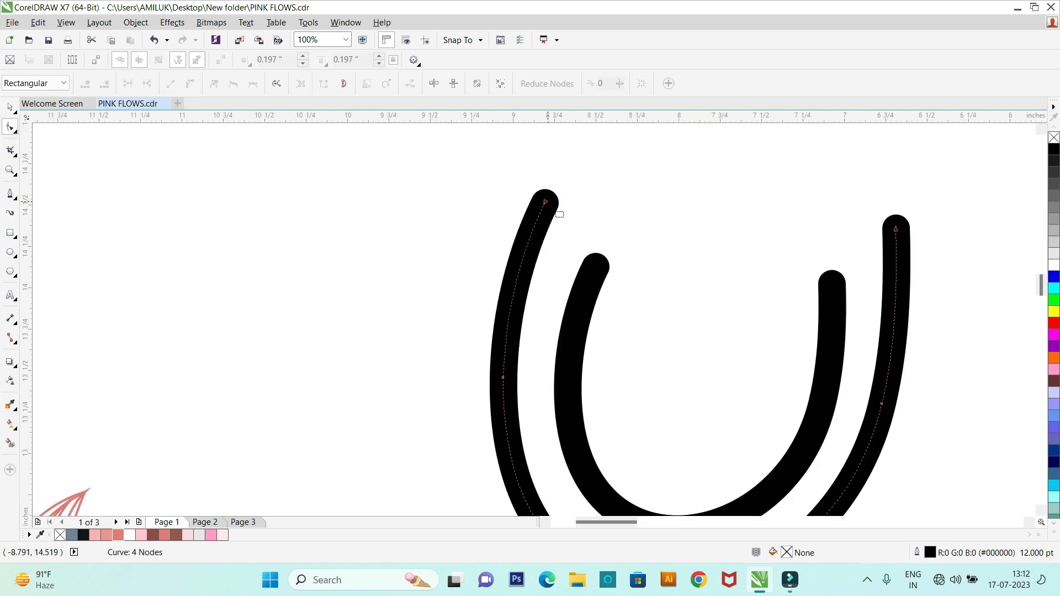
{"action": "left_click_drag", "start_coordinate": [546, 202], "coordinate": [531, 257]}
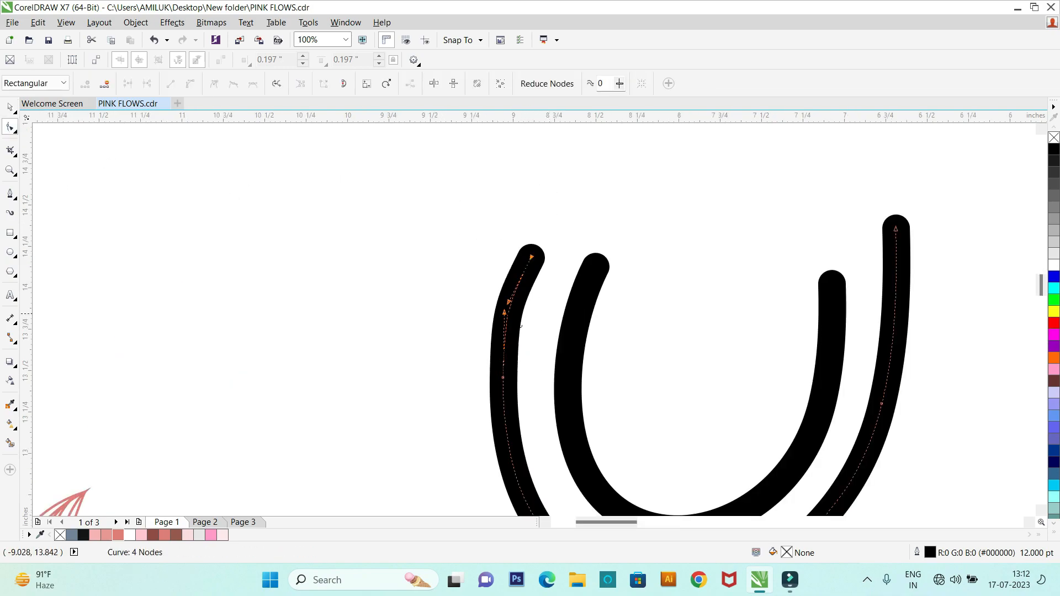
{"action": "scroll", "coordinate": [520, 398], "scroll_direction": "down", "scroll_amount": 2}
{"action": "scroll", "coordinate": [567, 450], "scroll_direction": "up", "scroll_amount": 2}
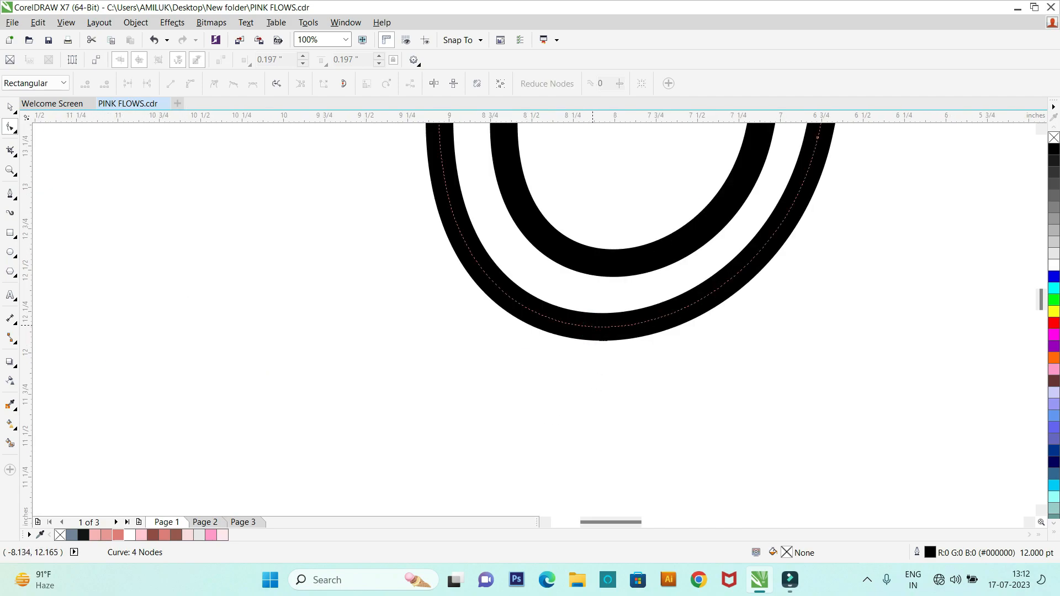
Step: Refine the outer U's path by editing its bottom and left-side nodes, and shorten its right arm by moving the end node down
{"action": "double_click", "coordinate": [596, 327]}
{"action": "scroll", "coordinate": [589, 349], "scroll_direction": "down", "scroll_amount": 1}
{"action": "double_click", "coordinate": [515, 232]}
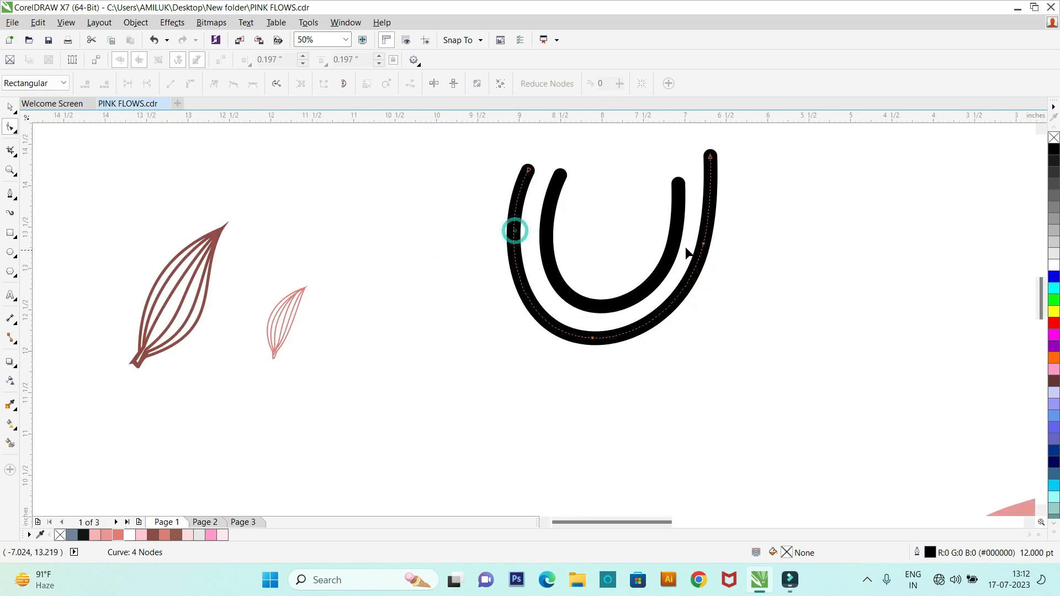
{"action": "left_click_drag", "start_coordinate": [711, 157], "coordinate": [710, 176]}
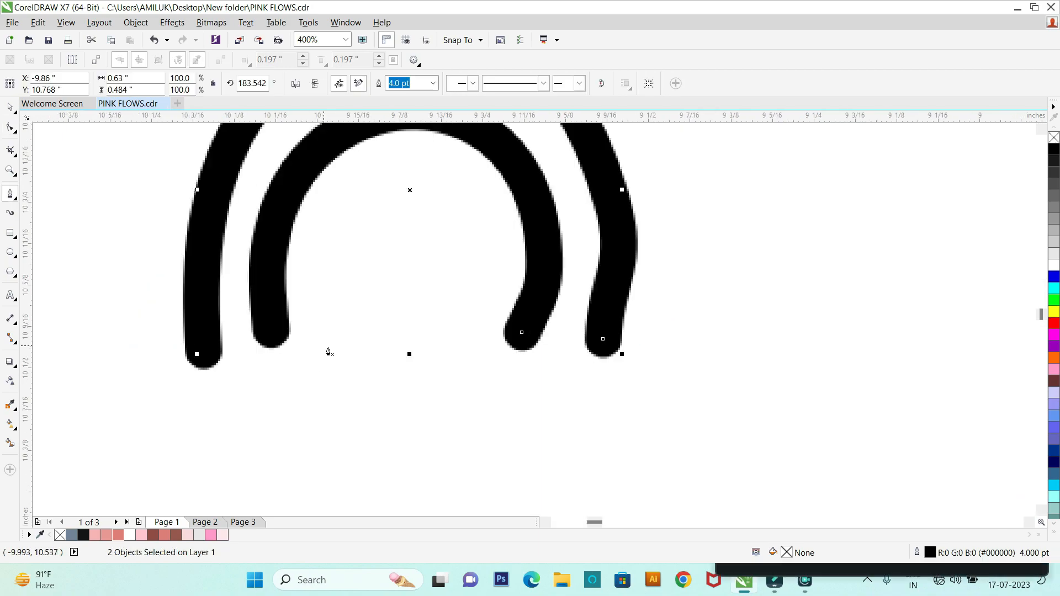
Step: Draw a three-point inverted V about 0.2 by 0.27 inches inside the inner arch and set its outline width to 4 pt
{"action": "left_click", "coordinate": [347, 346]}
{"action": "left_click", "coordinate": [407, 163]}
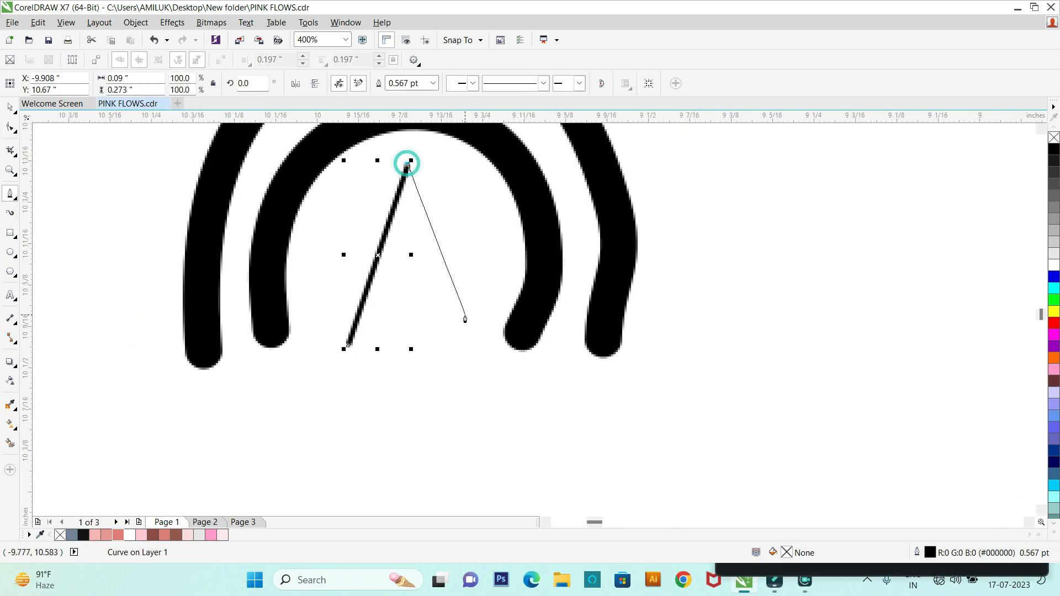
{"action": "left_click", "coordinate": [478, 343]}
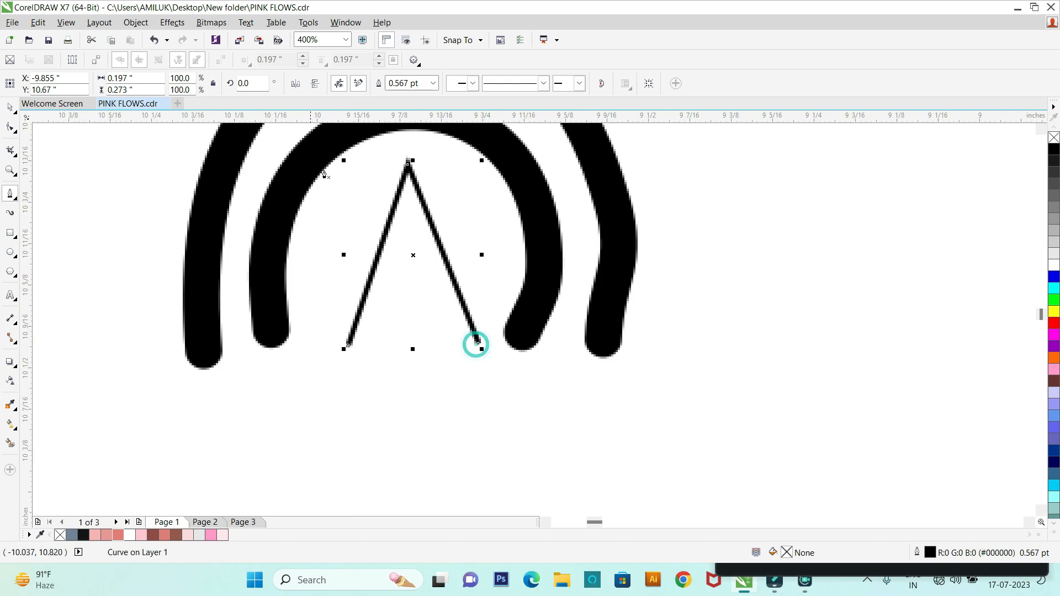
{"action": "left_click", "coordinate": [426, 84]}
{"action": "type", "text": "4"}
{"action": "key", "text": "Return"}
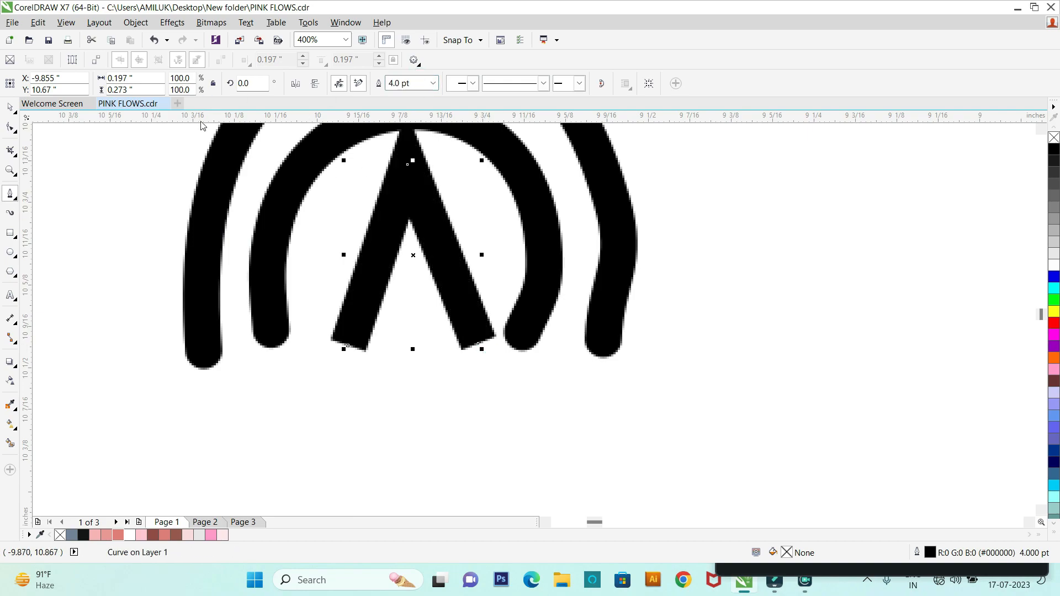
Step: Convert the inverted V's segments to curves and bow both sides outward to form a small innermost arch
{"action": "scroll", "coordinate": [317, 308], "scroll_direction": "down", "scroll_amount": 1}
{"action": "key", "text": "F10"}
{"action": "scroll", "coordinate": [344, 257], "scroll_direction": "up", "scroll_amount": 1}
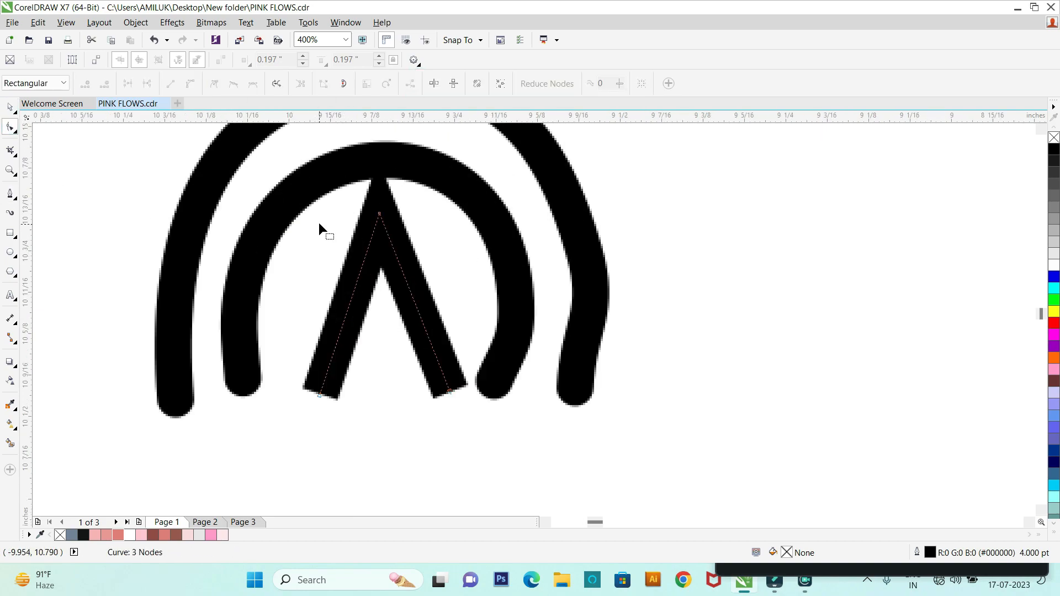
{"action": "left_click_drag", "start_coordinate": [324, 197], "coordinate": [489, 414]}
{"action": "left_click_drag", "start_coordinate": [272, 145], "coordinate": [521, 519]}
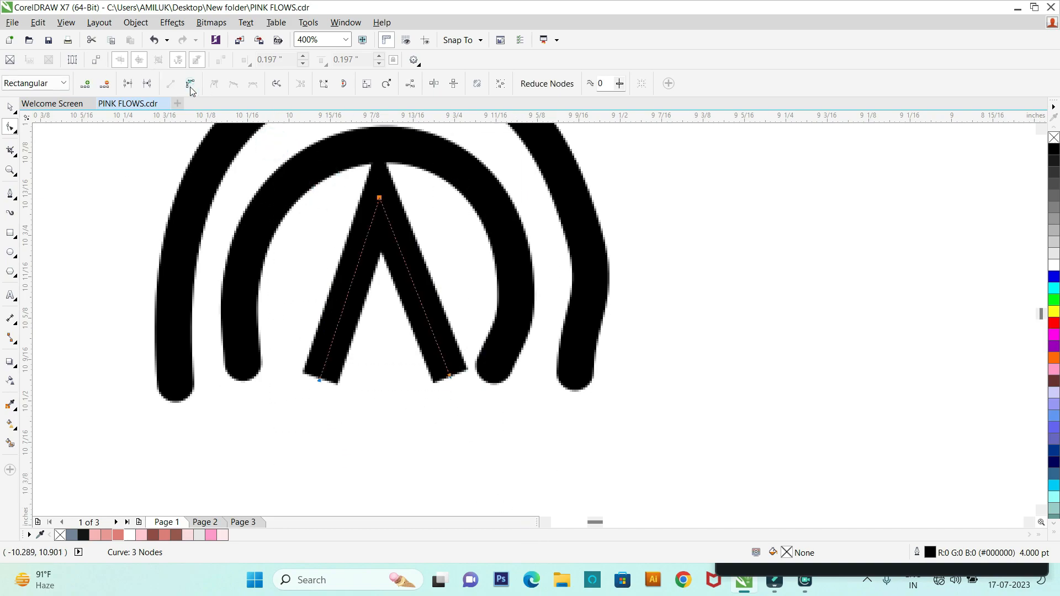
{"action": "left_click_drag", "start_coordinate": [349, 284], "coordinate": [317, 254]}
{"action": "left_click_drag", "start_coordinate": [407, 267], "coordinate": [441, 233]}
{"action": "scroll", "coordinate": [423, 278], "scroll_direction": "down", "scroll_amount": 1}
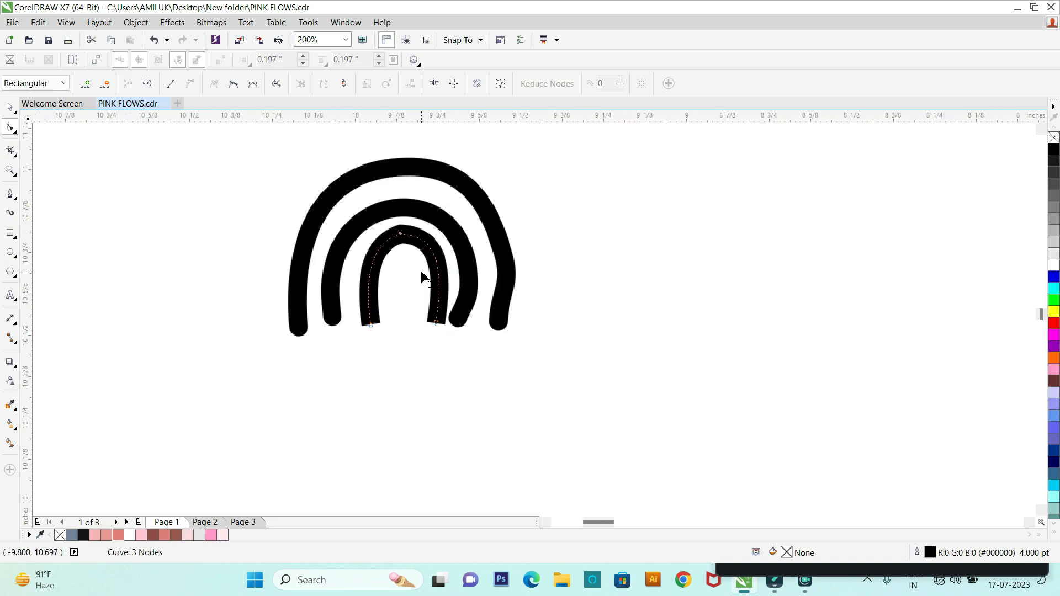
Step: Create an enlarged copy of the outermost arch around the others, scaled from the center to about 0.902 by 0.781 inches
{"action": "scroll", "coordinate": [425, 284], "scroll_direction": "up", "scroll_amount": 1}
{"action": "scroll", "coordinate": [384, 463], "scroll_direction": "down", "scroll_amount": 1}
{"action": "left_click", "coordinate": [324, 310]}
{"action": "left_click", "coordinate": [304, 277]}
{"action": "left_click", "coordinate": [18, 111]}
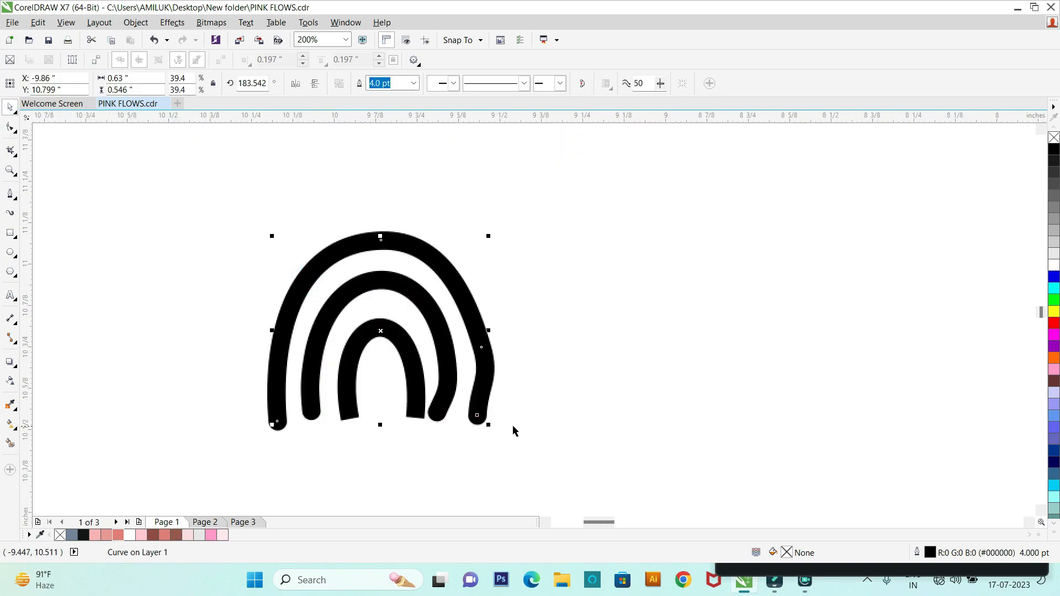
{"action": "left_click_drag", "start_coordinate": [489, 425], "coordinate": [549, 469]}
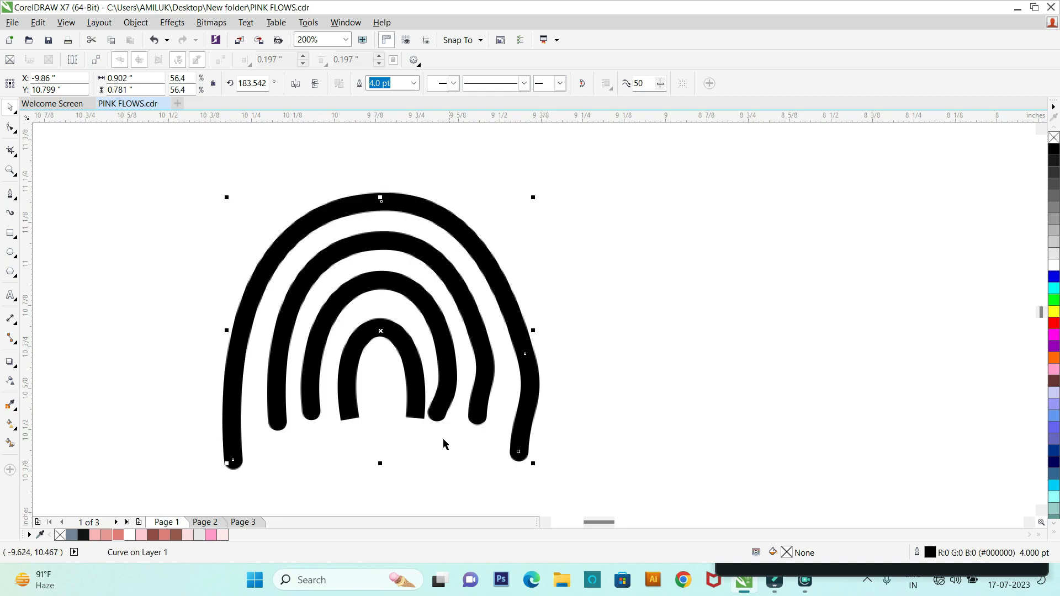
Step: Raise both end nodes of the new outermost arch level with the other arches' ends and adjust its right-side node
{"action": "key", "text": "F10"}
{"action": "left_click_drag", "start_coordinate": [226, 469], "coordinate": [239, 422]}
{"action": "left_click_drag", "start_coordinate": [521, 459], "coordinate": [516, 424]}
{"action": "mouse_move", "coordinate": [525, 354]}
{"action": "left_mouse_down"}
{"action": "mouse_move", "coordinate": [514, 340]}
{"action": "mouse_move", "coordinate": [527, 336]}
{"action": "left_mouse_up"}
Step: Apply the salmon pink #DD7E7A as fill and outline color to all four concentric arches
{"action": "key", "text": "space"}
{"action": "scroll", "coordinate": [269, 155], "scroll_direction": "down", "scroll_amount": 1}
{"action": "left_click_drag", "start_coordinate": [221, 152], "coordinate": [436, 317]}
{"action": "left_click", "coordinate": [164, 535]}
{"action": "right_click", "coordinate": [164, 535]}
{"action": "scroll", "coordinate": [215, 413], "scroll_direction": "down", "scroll_amount": 1}
{"action": "left_click", "coordinate": [232, 393]}
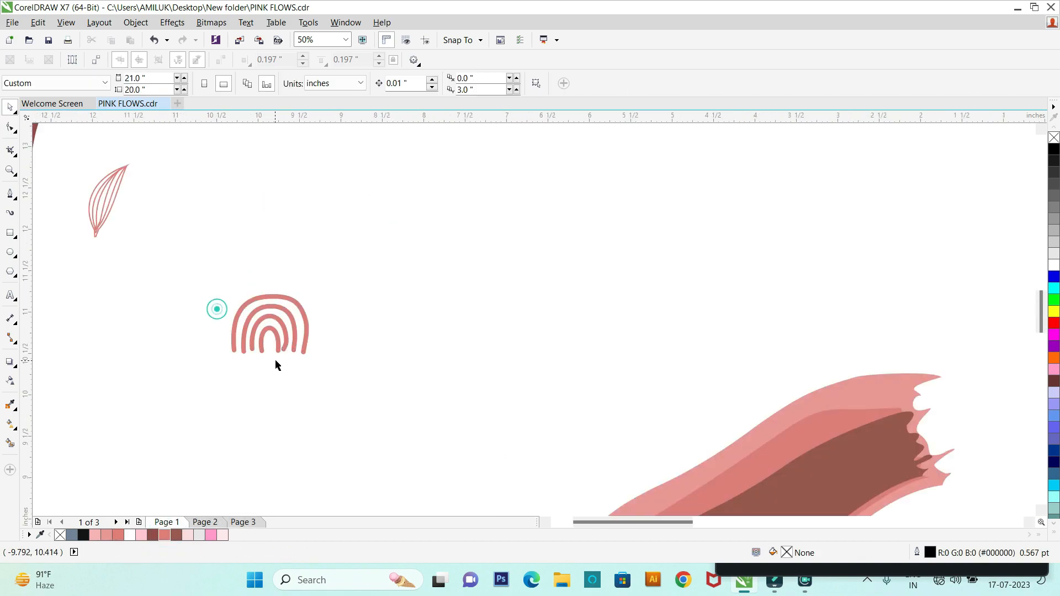
Step: Group the four arches into one object and select each of the two leaf groups in turn
{"action": "scroll", "coordinate": [292, 341], "scroll_direction": "down", "scroll_amount": 1}
{"action": "left_click_drag", "start_coordinate": [243, 282], "coordinate": [343, 401]}
{"action": "key", "text": "ctrl+g"}
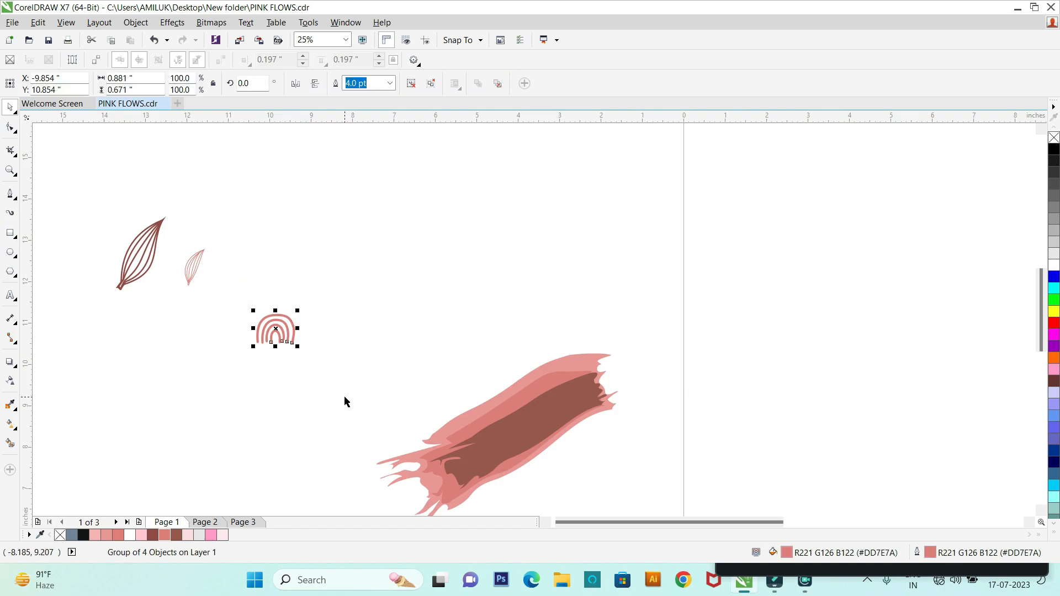
{"action": "left_click_drag", "start_coordinate": [67, 190], "coordinate": [167, 310]}
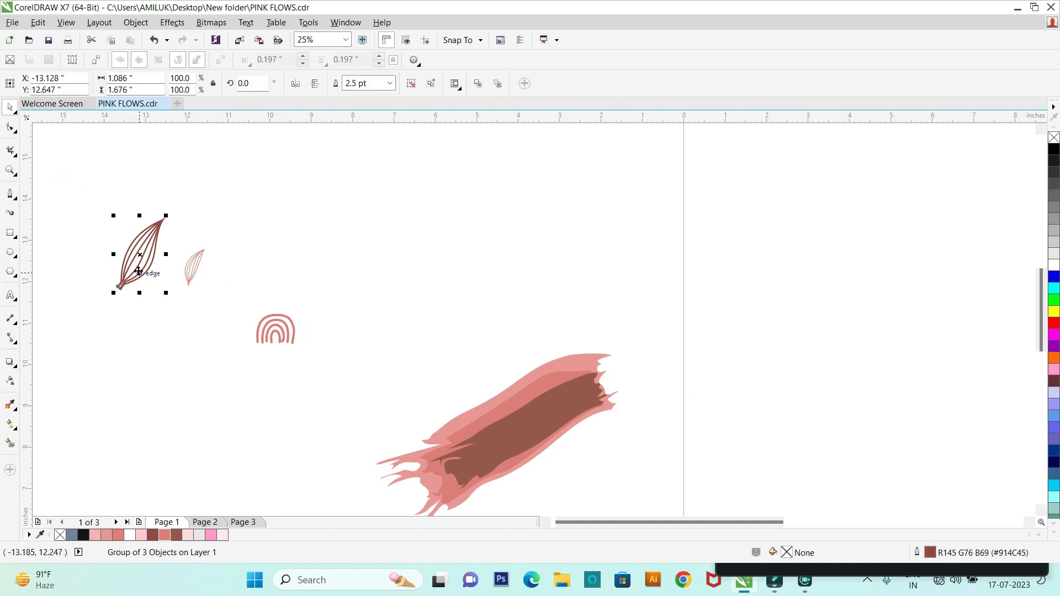
{"action": "left_click_drag", "start_coordinate": [175, 233], "coordinate": [228, 316]}
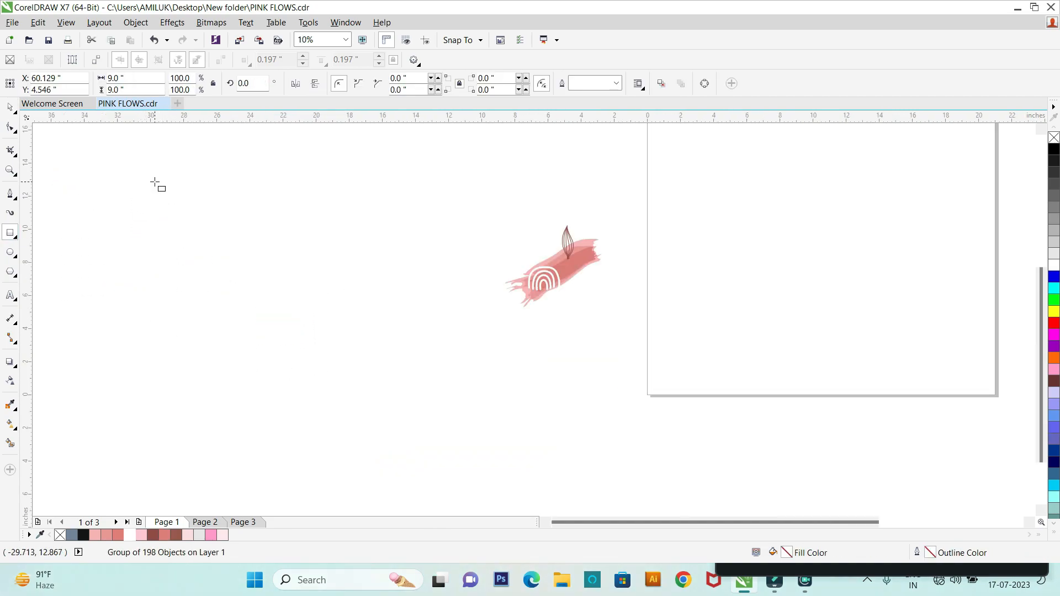
Step: Draw a background square about 12.267 inches wide beside the flow elements, with pale pink fill #FADDDF and no outline
{"action": "key", "text": "F6"}
{"action": "left_click_drag", "start_coordinate": [149, 180], "coordinate": [355, 384]}
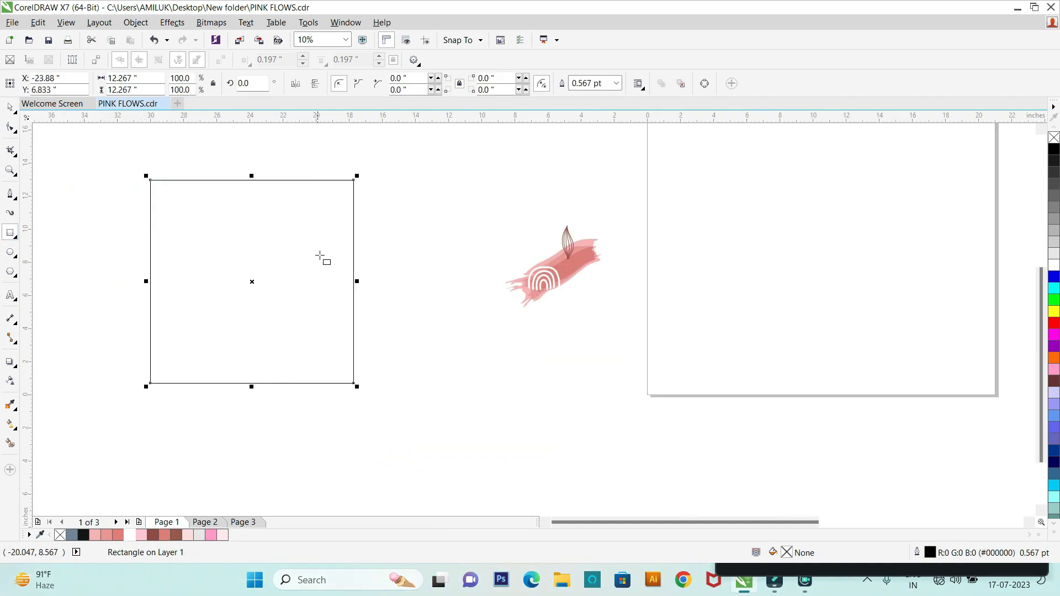
{"action": "key", "text": "space"}
{"action": "left_click_drag", "start_coordinate": [479, 213], "coordinate": [695, 394]}
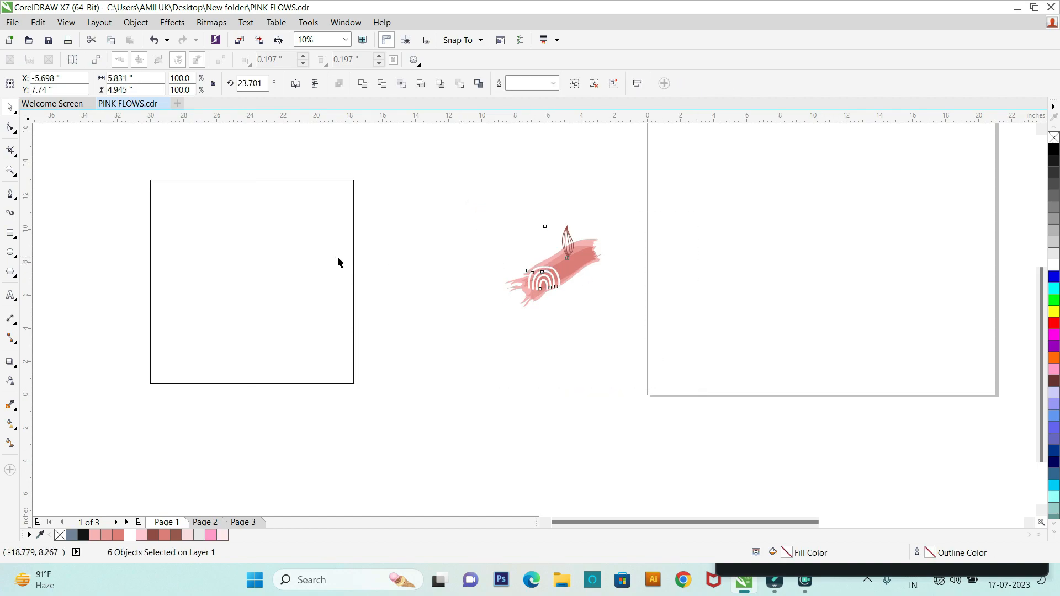
{"action": "left_click", "coordinate": [353, 258]}
{"action": "left_click", "coordinate": [188, 535]}
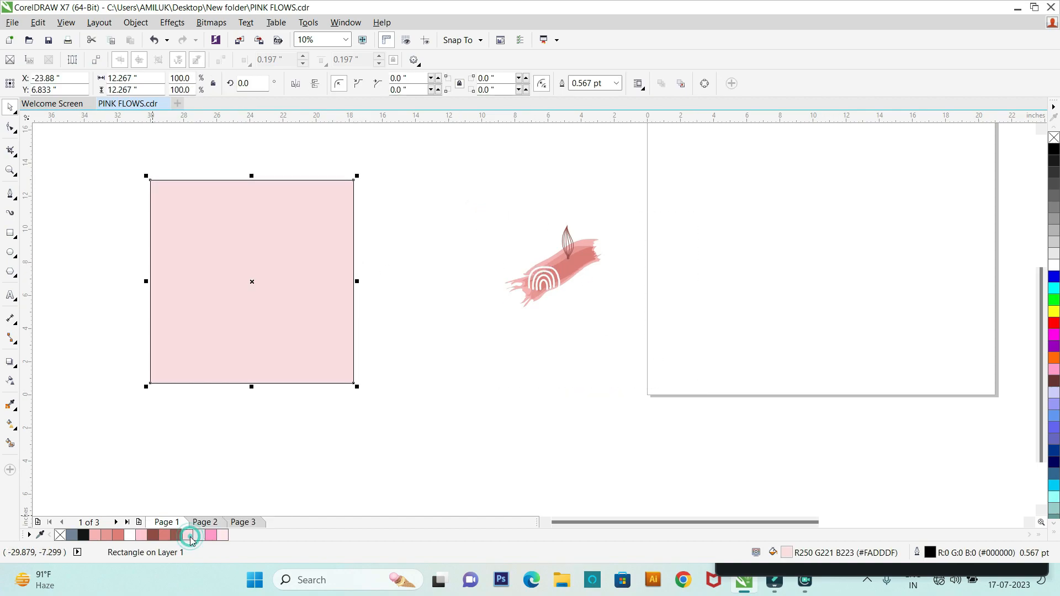
{"action": "scroll", "coordinate": [398, 457], "scroll_direction": "down", "scroll_amount": 1}
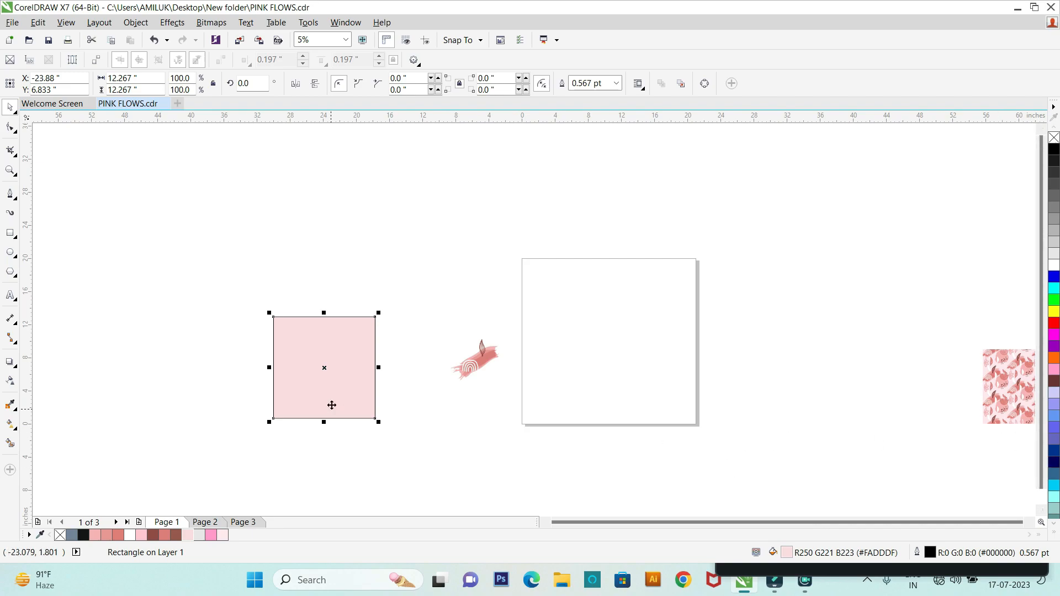
{"action": "right_click", "coordinate": [60, 535]}
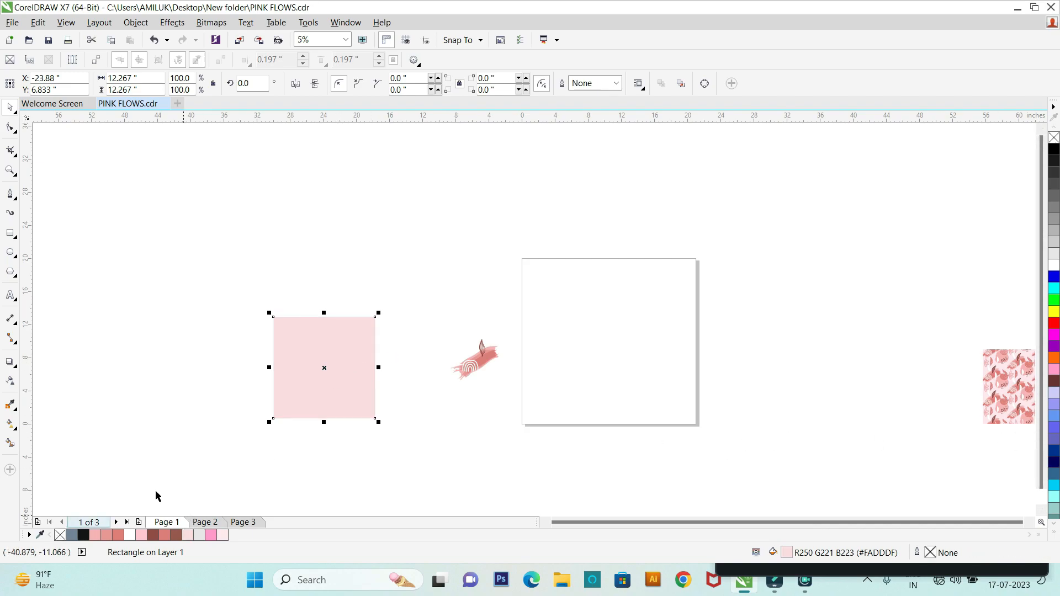
Step: Move all the flow elements onto the pale pink square and bring them to the front of the layer
{"action": "scroll", "coordinate": [237, 429], "scroll_direction": "up", "scroll_amount": 1}
{"action": "left_click_drag", "start_coordinate": [499, 216], "coordinate": [641, 351]}
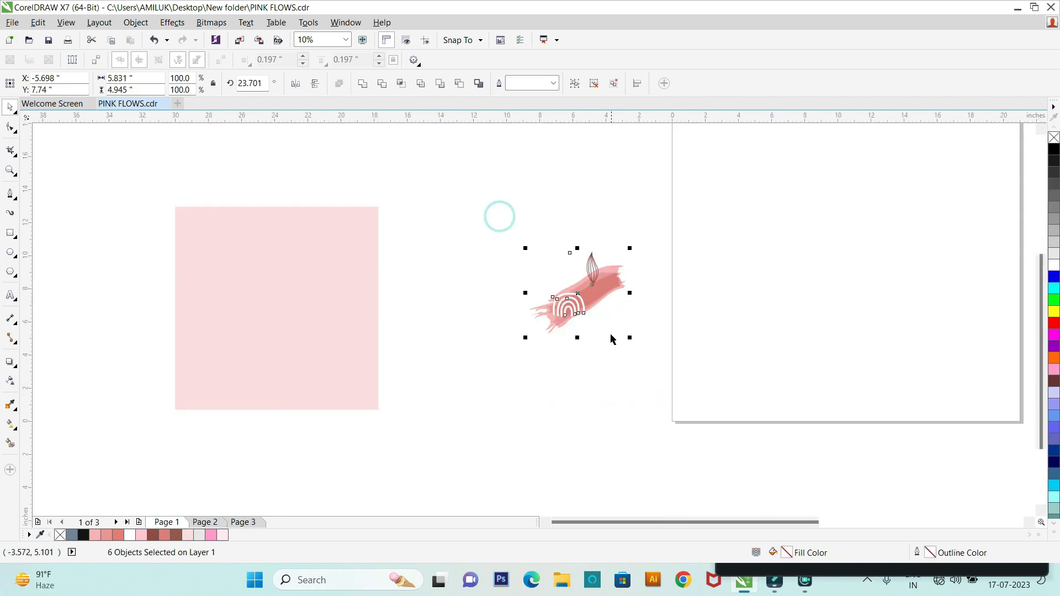
{"action": "left_click_drag", "start_coordinate": [583, 297], "coordinate": [258, 316]}
{"action": "left_click", "coordinate": [145, 26]}
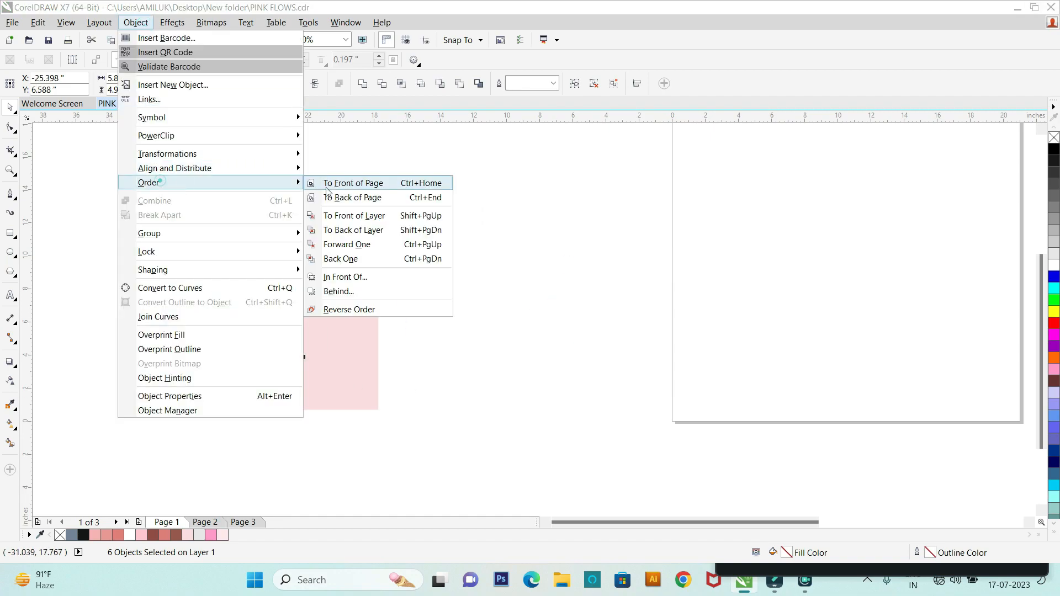
{"action": "left_click", "coordinate": [354, 216]}
Step: Shift the flow elements toward the square's left edge, and reposition the small white leaf above the brush shape, enlarged to 167.6%
{"action": "scroll", "coordinate": [177, 298], "scroll_direction": "up", "scroll_amount": 2}
{"action": "scroll", "coordinate": [276, 289], "scroll_direction": "down", "scroll_amount": 1}
{"action": "scroll", "coordinate": [344, 337], "scroll_direction": "up", "scroll_amount": 1}
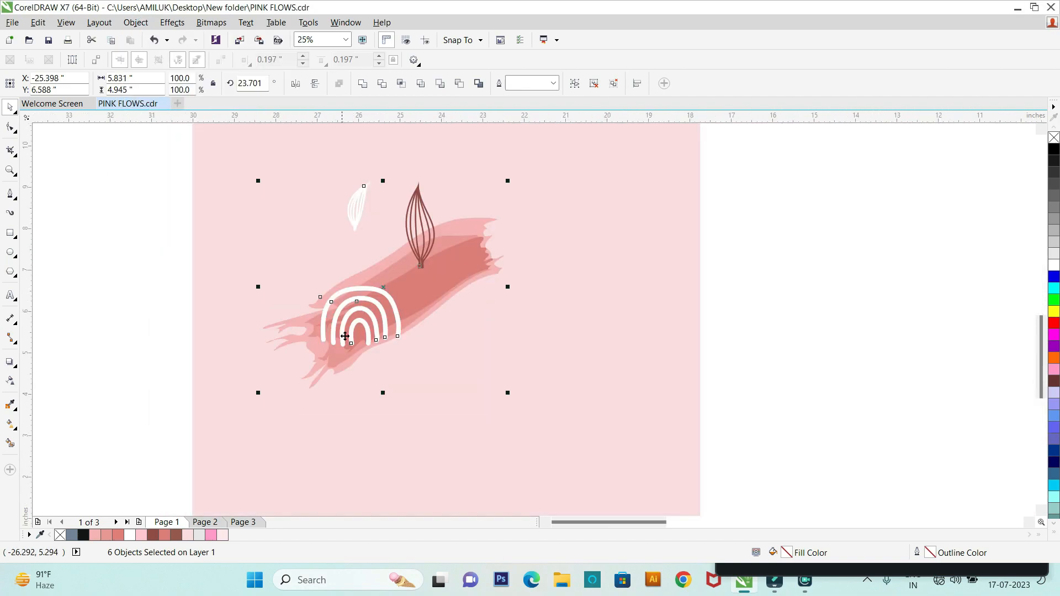
{"action": "left_click_drag", "start_coordinate": [387, 285], "coordinate": [328, 304]}
{"action": "left_click_drag", "start_coordinate": [159, 171], "coordinate": [333, 277]}
{"action": "mouse_move", "coordinate": [299, 228]}
{"action": "left_mouse_down"}
{"action": "mouse_move", "coordinate": [276, 224]}
{"action": "mouse_move", "coordinate": [285, 184]}
{"action": "left_mouse_up"}
{"action": "left_click", "coordinate": [173, 186]}
{"action": "left_click", "coordinate": [304, 228]}
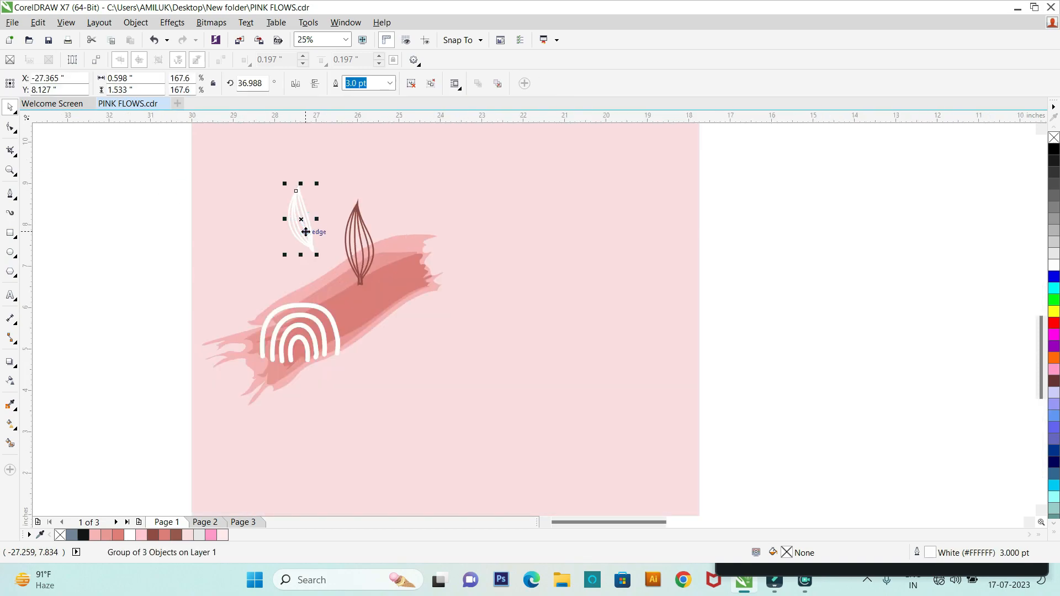
Step: Place a copy of the white leaf at the brush shape's lower right end, mirror it horizontally and enlarge it slightly
{"action": "mouse_move", "coordinate": [304, 221]}
{"action": "left_mouse_down"}
{"action": "mouse_move", "coordinate": [409, 309]}
{"action": "mouse_move", "coordinate": [423, 339]}
{"action": "left_mouse_up"}
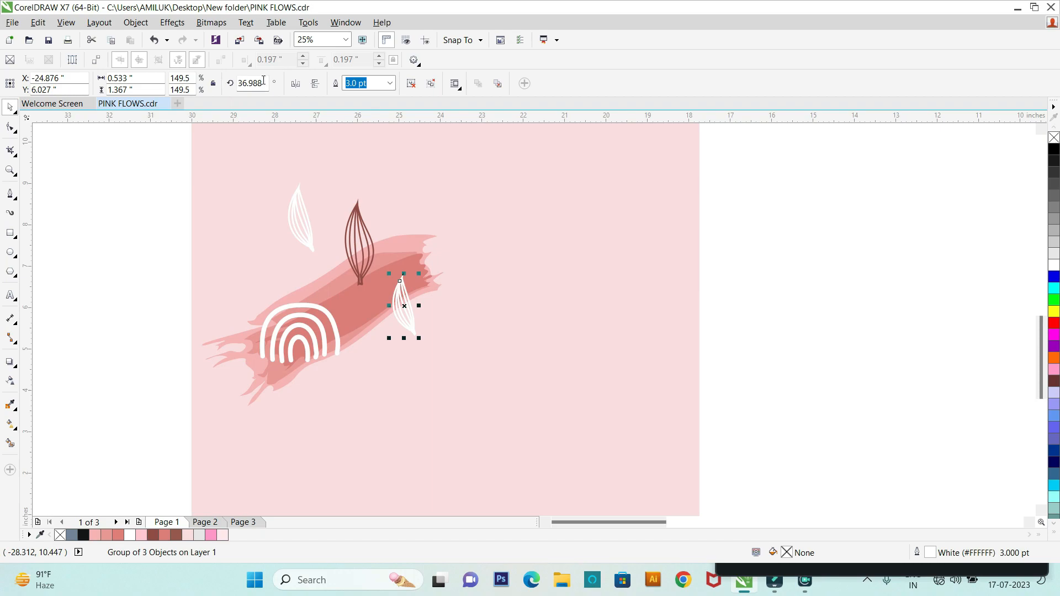
{"action": "left_click", "coordinate": [295, 84]}
{"action": "left_click_drag", "start_coordinate": [390, 274], "coordinate": [381, 286]}
{"action": "left_click", "coordinate": [123, 242]}
Step: Examine the finished pink pattern sample as a reference for the motifs and their arrangement
{"action": "scroll", "coordinate": [346, 242], "scroll_direction": "down", "scroll_amount": 4}
{"action": "scroll", "coordinate": [657, 300], "scroll_direction": "up", "scroll_amount": 8}
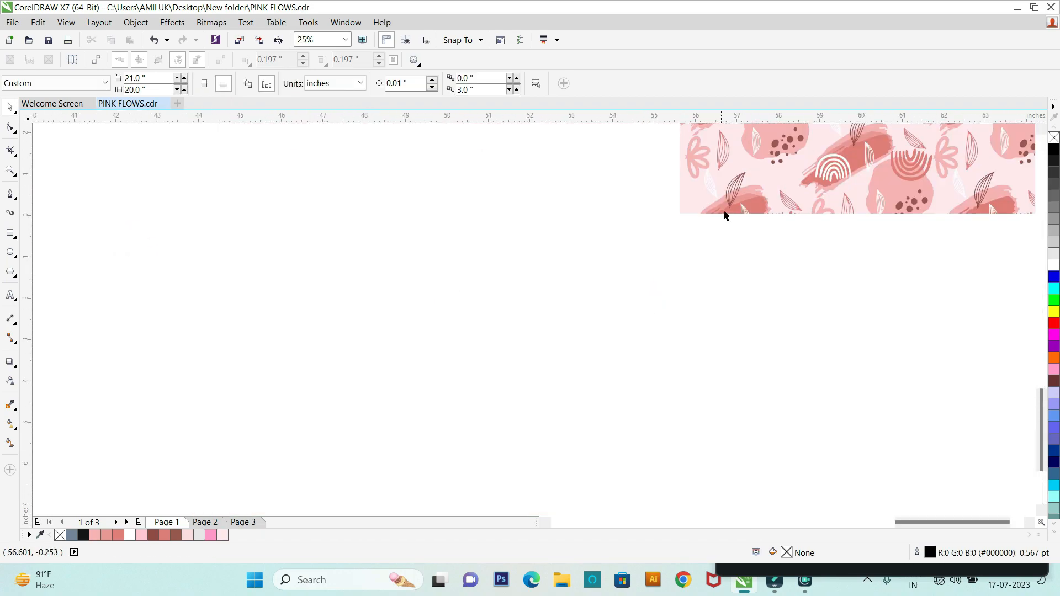
{"action": "scroll", "coordinate": [772, 356], "scroll_direction": "down", "scroll_amount": 8}
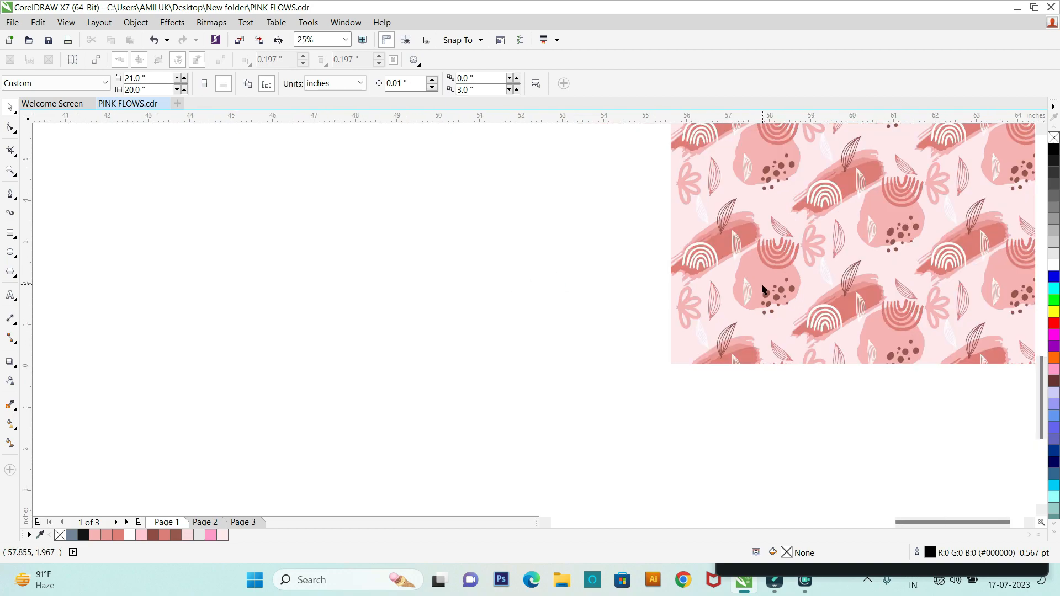
Step: Reshape the lower left spikes of the brush shape's palest layer by moving a tip, deleting a nearby node and adjusting the adjacent spike
{"action": "scroll", "coordinate": [733, 378], "scroll_direction": "up", "scroll_amount": 8}
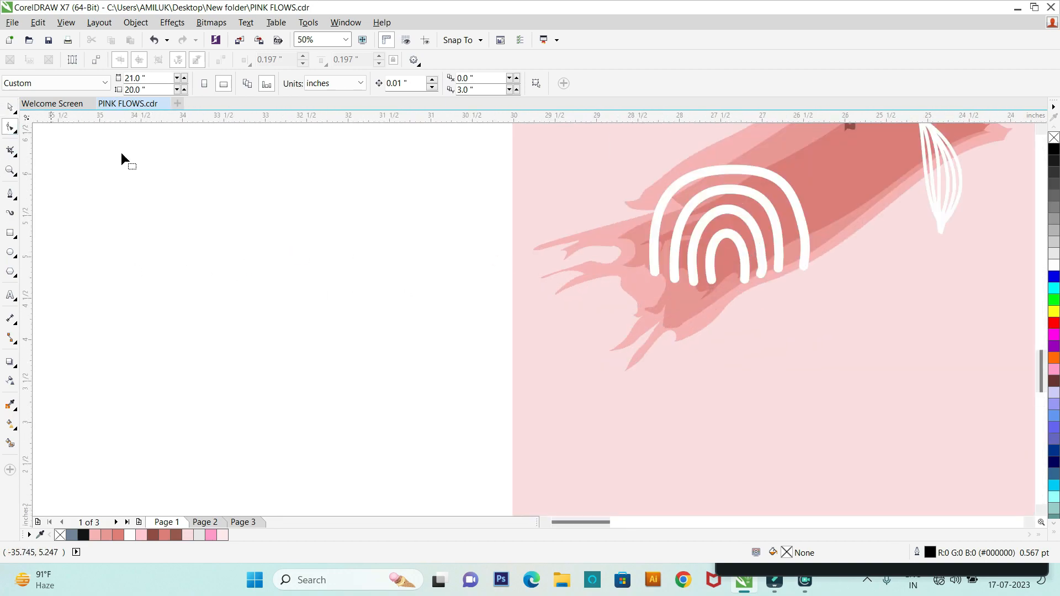
{"action": "left_click", "coordinate": [591, 277]}
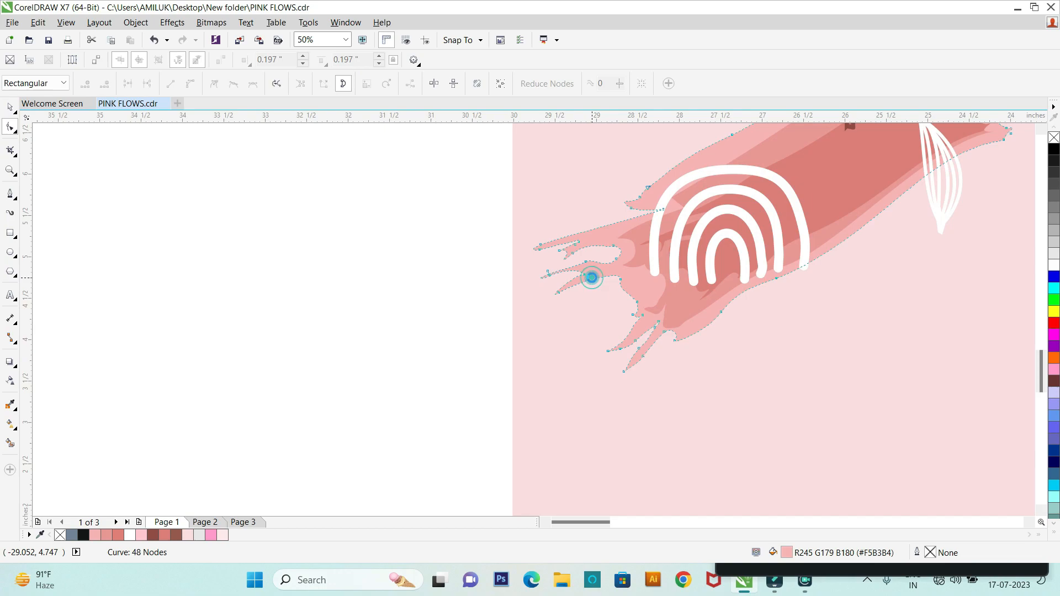
{"action": "scroll", "coordinate": [591, 277], "scroll_direction": "up", "scroll_amount": 2}
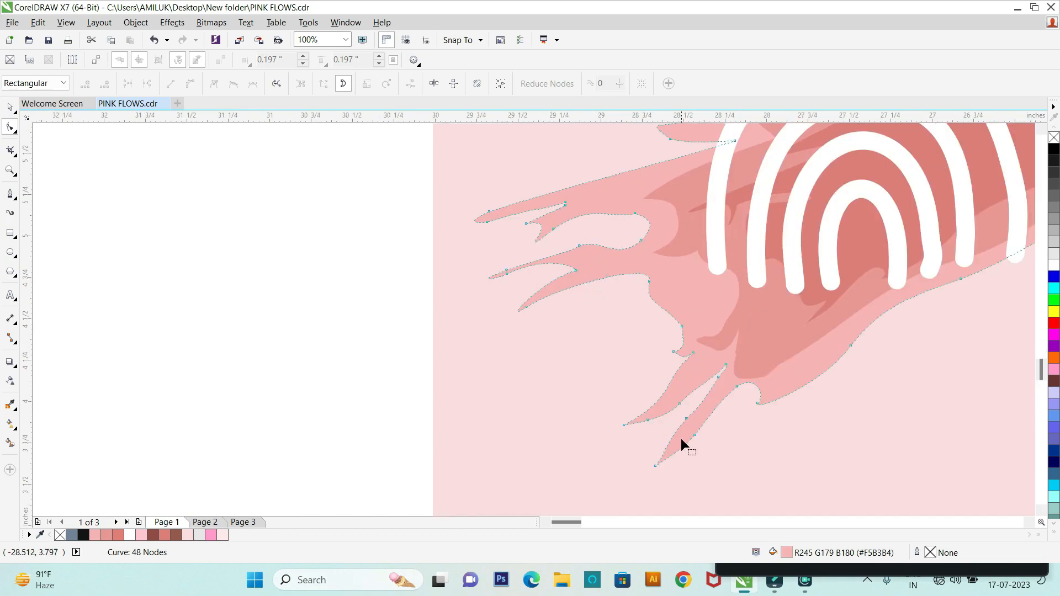
{"action": "mouse_move", "coordinate": [623, 425]}
{"action": "left_mouse_down"}
{"action": "mouse_move", "coordinate": [612, 407]}
{"action": "mouse_move", "coordinate": [610, 416]}
{"action": "left_mouse_up"}
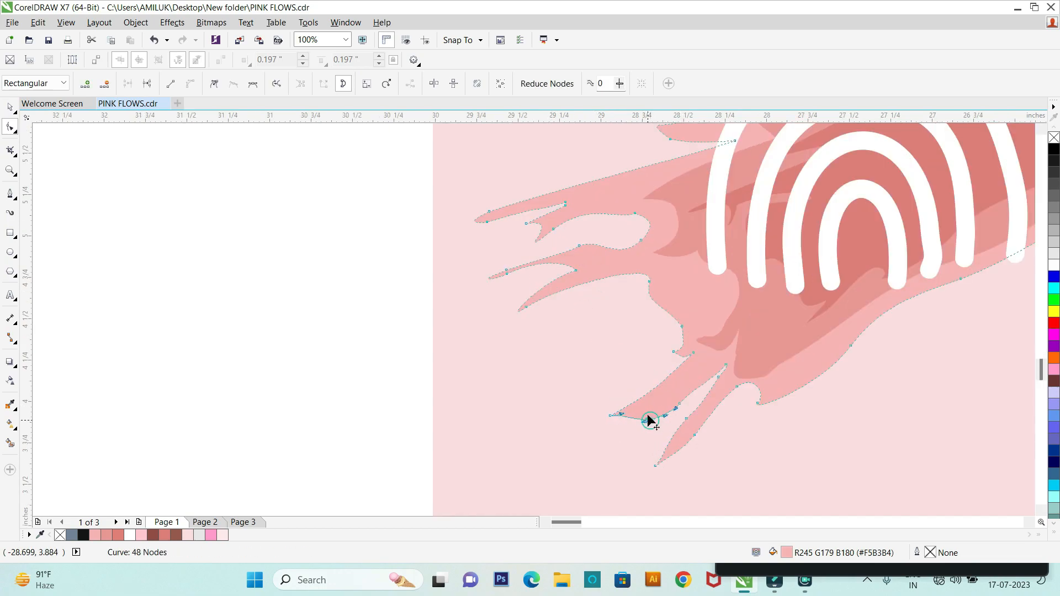
{"action": "key", "text": "Delete"}
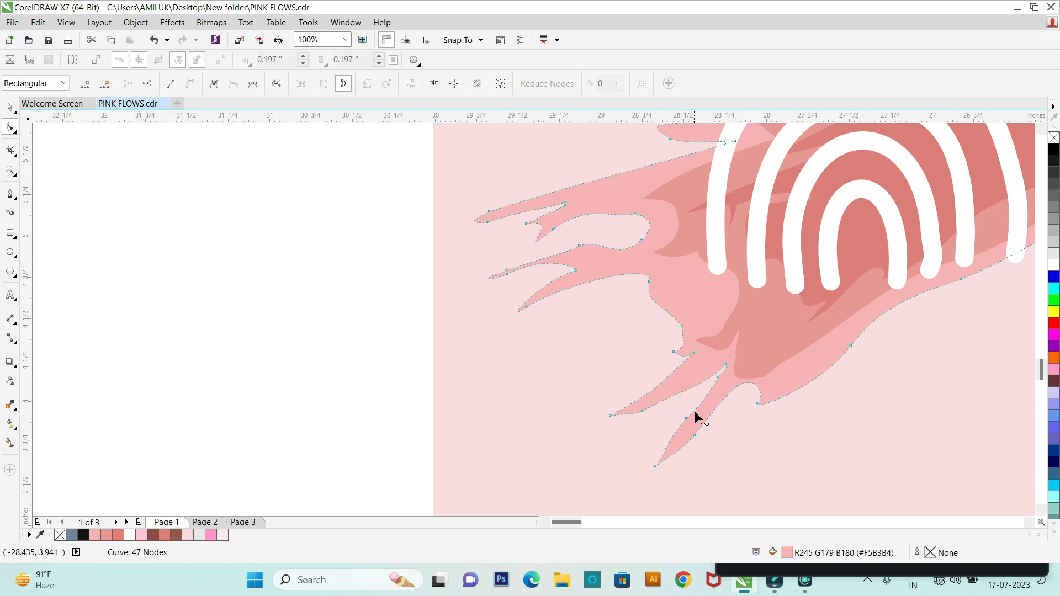
{"action": "left_click_drag", "start_coordinate": [694, 417], "coordinate": [634, 444]}
{"action": "left_click", "coordinate": [580, 429]}
Step: Draw a closed, roughly round blob outline from straight segments beside the pink square, about 6.5 by 5.2 inches
{"action": "scroll", "coordinate": [557, 381], "scroll_direction": "down", "scroll_amount": 4}
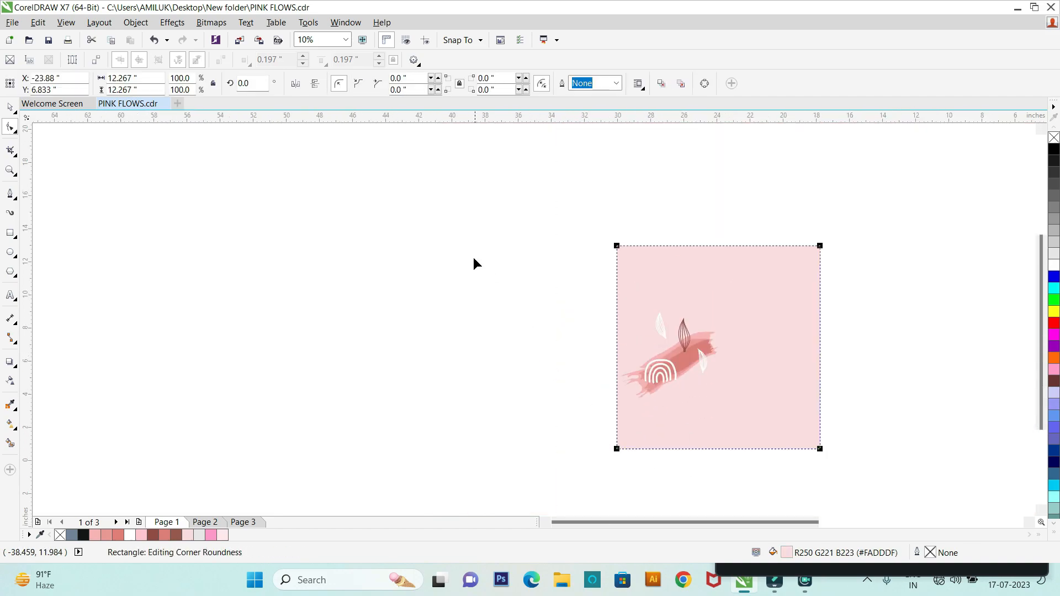
{"action": "scroll", "coordinate": [474, 258], "scroll_direction": "down", "scroll_amount": 1}
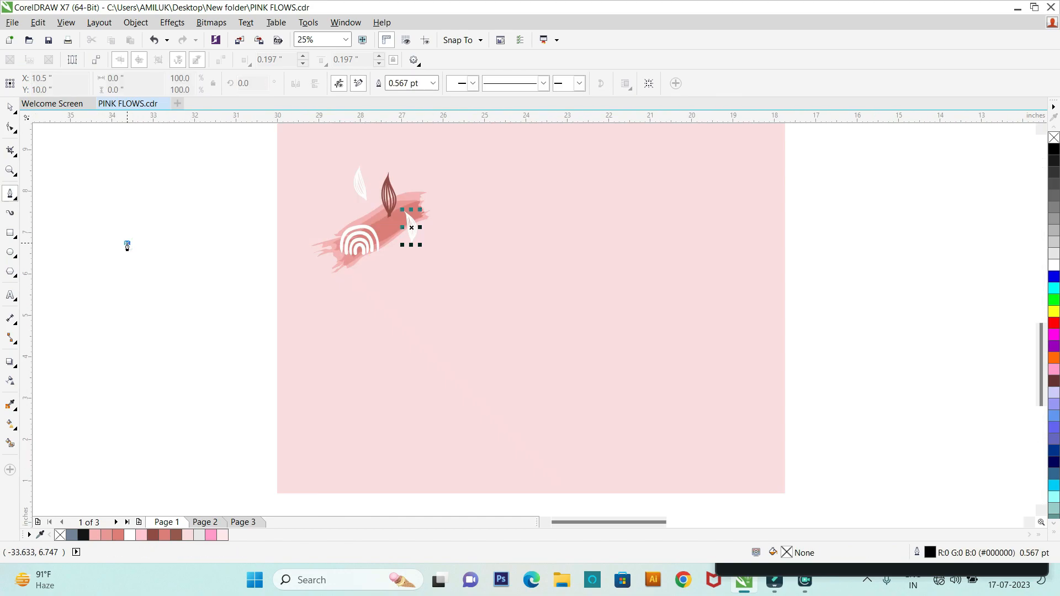
{"action": "left_click", "coordinate": [127, 243]}
{"action": "left_click", "coordinate": [85, 266]}
{"action": "left_click", "coordinate": [58, 306]}
{"action": "left_click", "coordinate": [40, 341]}
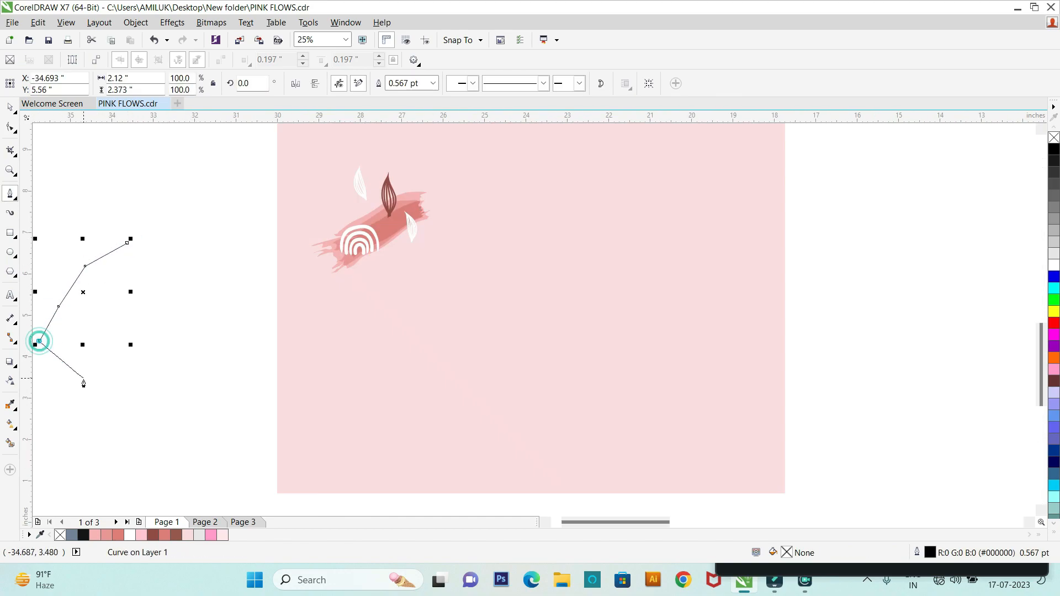
{"action": "left_click", "coordinate": [84, 382]}
{"action": "left_click", "coordinate": [117, 432]}
{"action": "left_click", "coordinate": [191, 457]}
{"action": "left_click", "coordinate": [270, 443]}
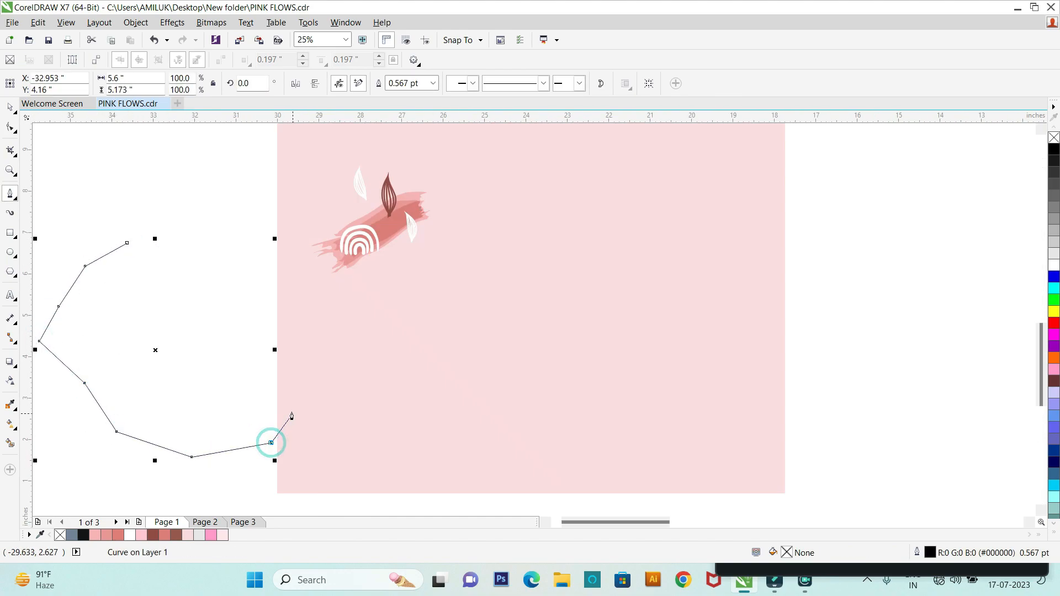
{"action": "left_click", "coordinate": [291, 407]}
{"action": "left_click", "coordinate": [306, 330]}
{"action": "left_click", "coordinate": [268, 276]}
{"action": "left_click", "coordinate": [219, 246]}
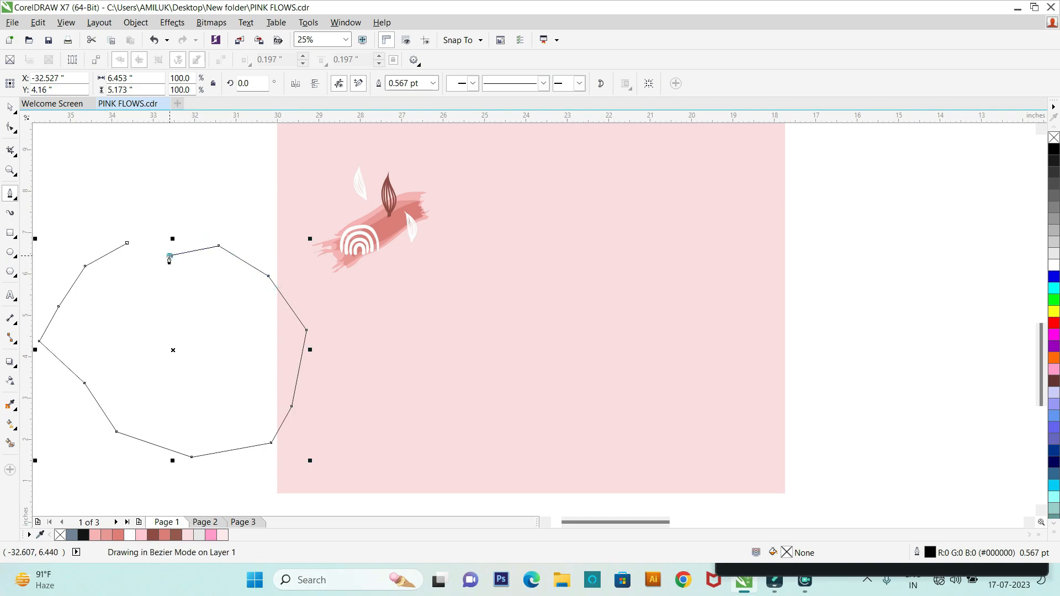
{"action": "left_click", "coordinate": [127, 243]}
Step: Select all the outline's nodes, make the segments curves, and bend the top and upper right segments
{"action": "key", "text": "F10"}
{"action": "scroll", "coordinate": [237, 216], "scroll_direction": "down", "scroll_amount": 2}
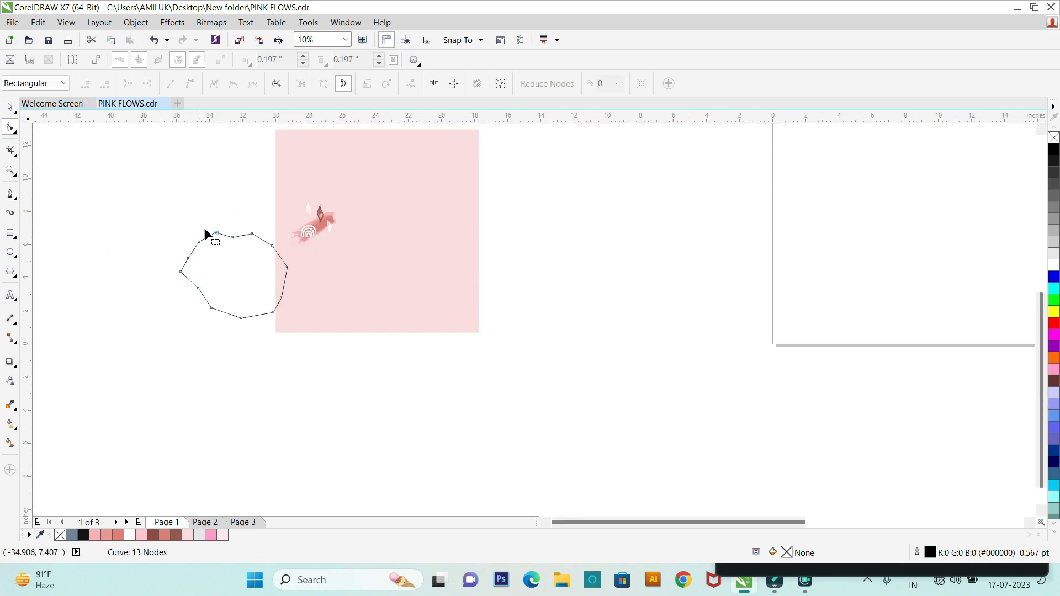
{"action": "left_click_drag", "start_coordinate": [113, 166], "coordinate": [301, 370]}
{"action": "scroll", "coordinate": [211, 237], "scroll_direction": "up", "scroll_amount": 2}
{"action": "scroll", "coordinate": [213, 227], "scroll_direction": "up", "scroll_amount": 2}
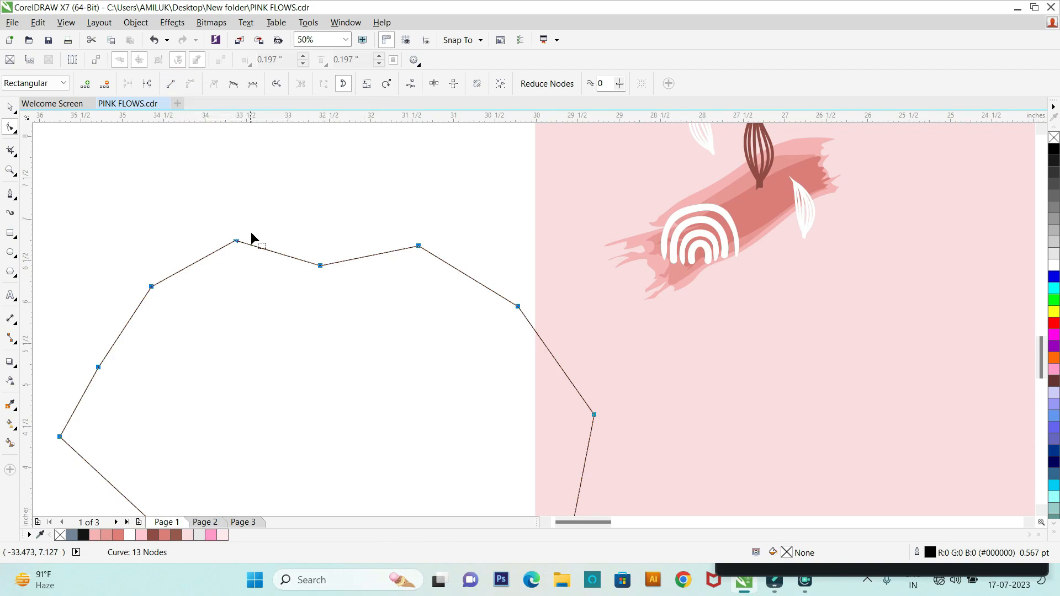
{"action": "left_click_drag", "start_coordinate": [251, 234], "coordinate": [261, 260]}
{"action": "left_click_drag", "start_coordinate": [358, 254], "coordinate": [364, 248]}
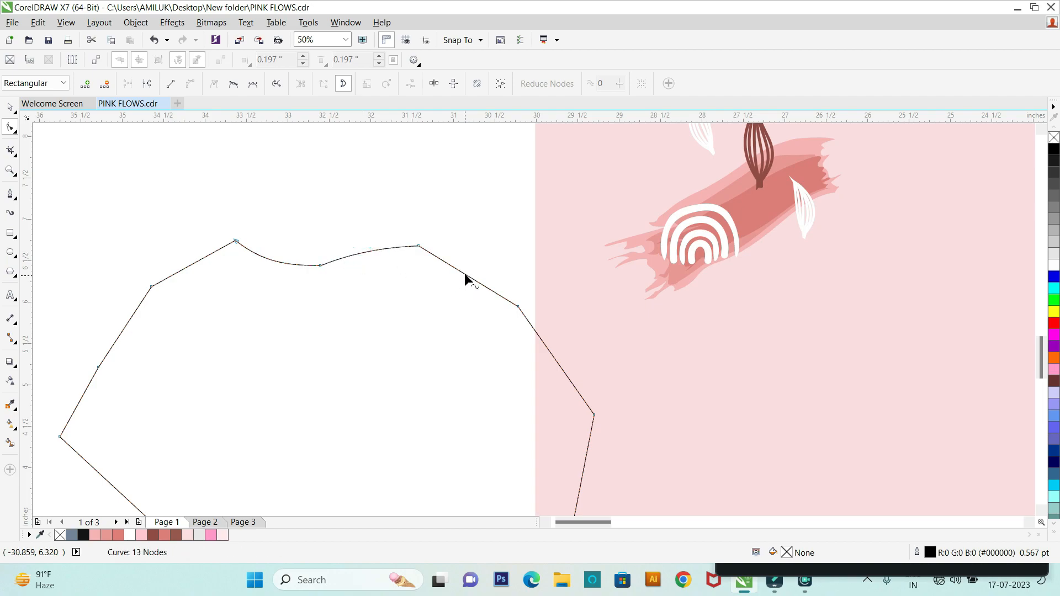
{"action": "left_click_drag", "start_coordinate": [465, 274], "coordinate": [479, 280]}
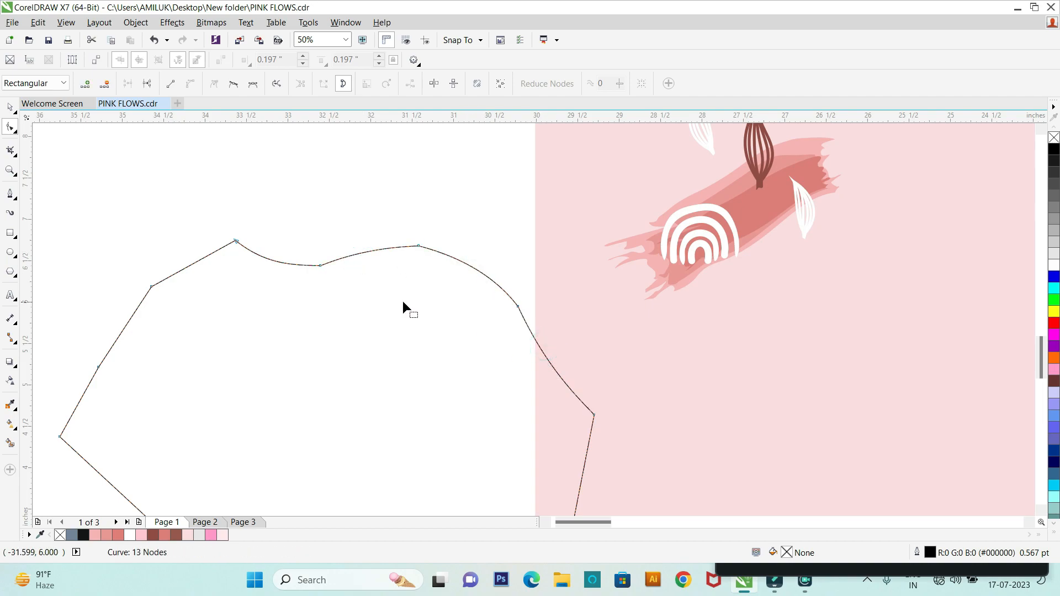
Step: Bend the blob's right, lower right, bottom and lower left segments into smooth curves
{"action": "scroll", "coordinate": [402, 301], "scroll_direction": "down", "scroll_amount": 2}
{"action": "left_click_drag", "start_coordinate": [491, 398], "coordinate": [502, 403]}
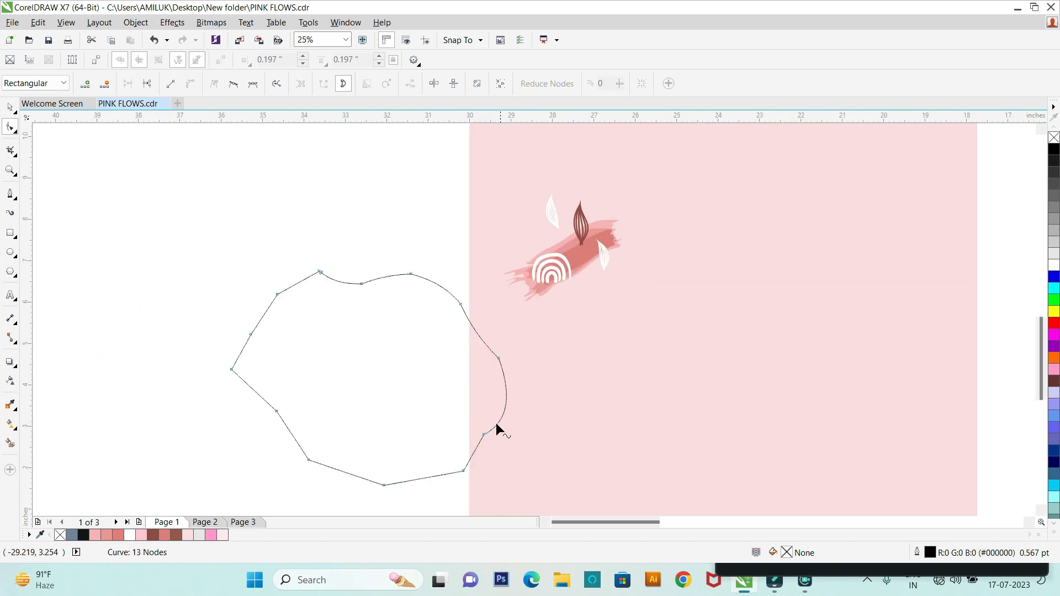
{"action": "left_click_drag", "start_coordinate": [476, 446], "coordinate": [472, 448]}
{"action": "left_click_drag", "start_coordinate": [435, 478], "coordinate": [433, 490]}
{"action": "left_click_drag", "start_coordinate": [293, 436], "coordinate": [301, 436]}
{"action": "left_click_drag", "start_coordinate": [246, 389], "coordinate": [240, 380]}
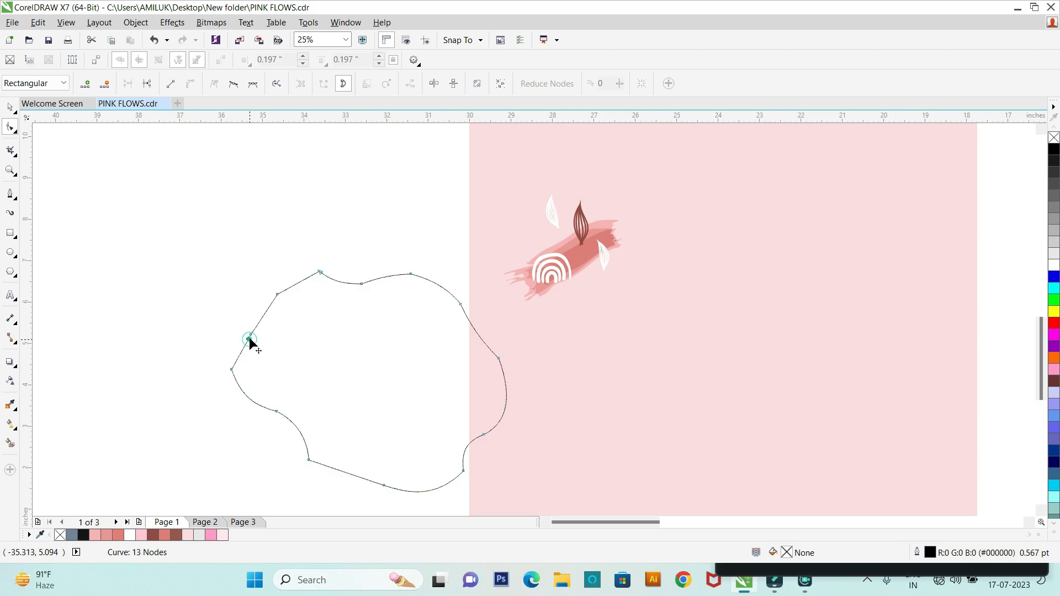
Step: Round the blob's upper left side into one arc by deleting surplus nodes, and shift the node at its top
{"action": "left_click_drag", "start_coordinate": [248, 343], "coordinate": [242, 322]}
{"action": "double_click", "coordinate": [250, 334]}
{"action": "left_click_drag", "start_coordinate": [290, 288], "coordinate": [297, 285]}
{"action": "left_click_drag", "start_coordinate": [298, 277], "coordinate": [336, 301]}
{"action": "double_click", "coordinate": [362, 283]}
{"action": "left_click", "coordinate": [313, 284]}
{"action": "left_click", "coordinate": [349, 232]}
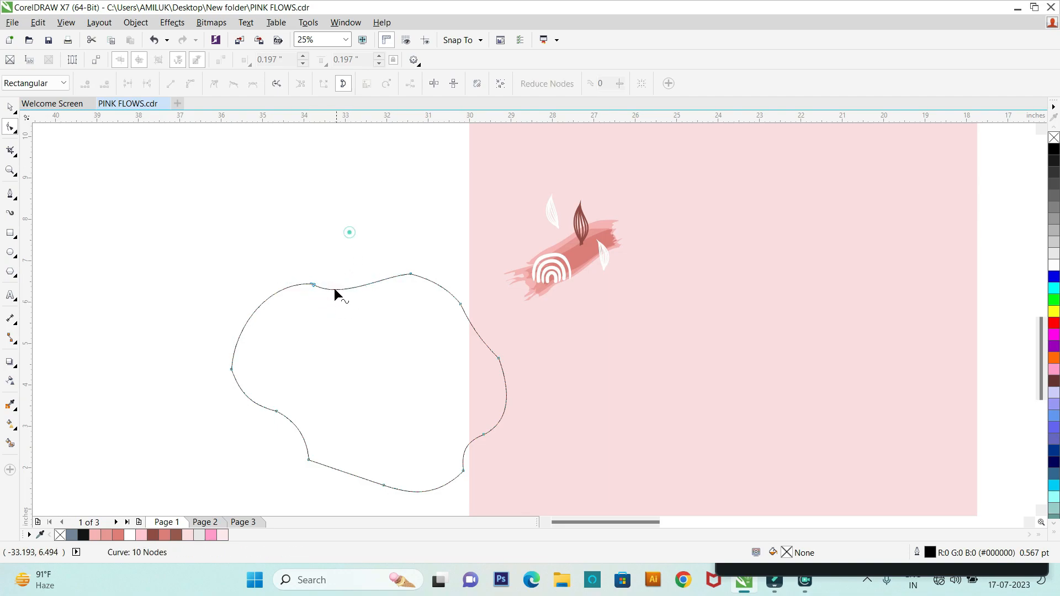
Step: Round the blob's lower left corner by adding a node on each side, deleting the corner node and adjusting the curve handles
{"action": "double_click", "coordinate": [305, 441]}
{"action": "double_click", "coordinate": [332, 468]}
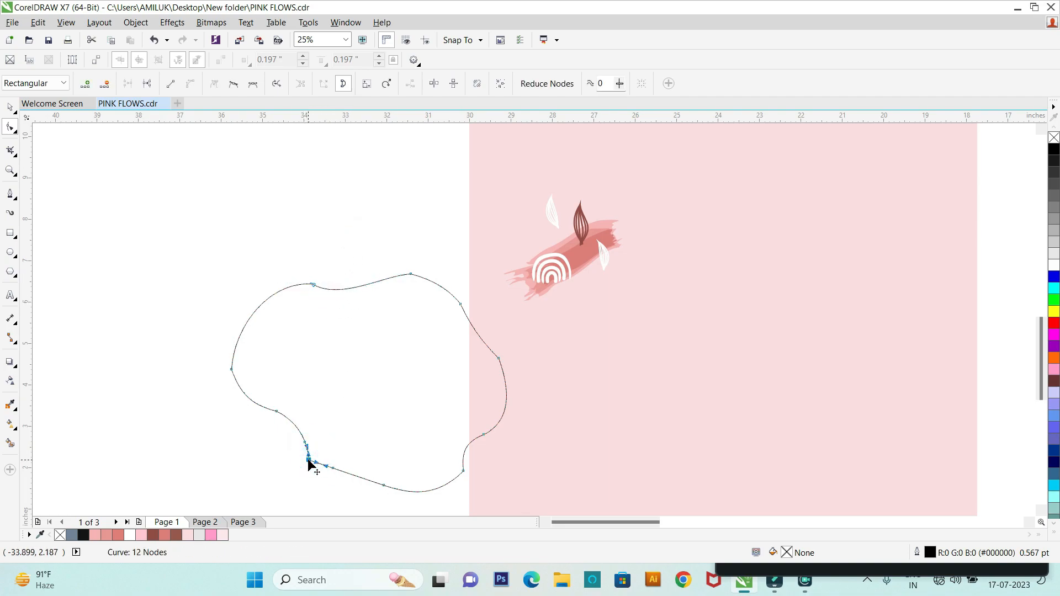
{"action": "double_click", "coordinate": [308, 460]}
{"action": "scroll", "coordinate": [318, 472], "scroll_direction": "up", "scroll_amount": 2}
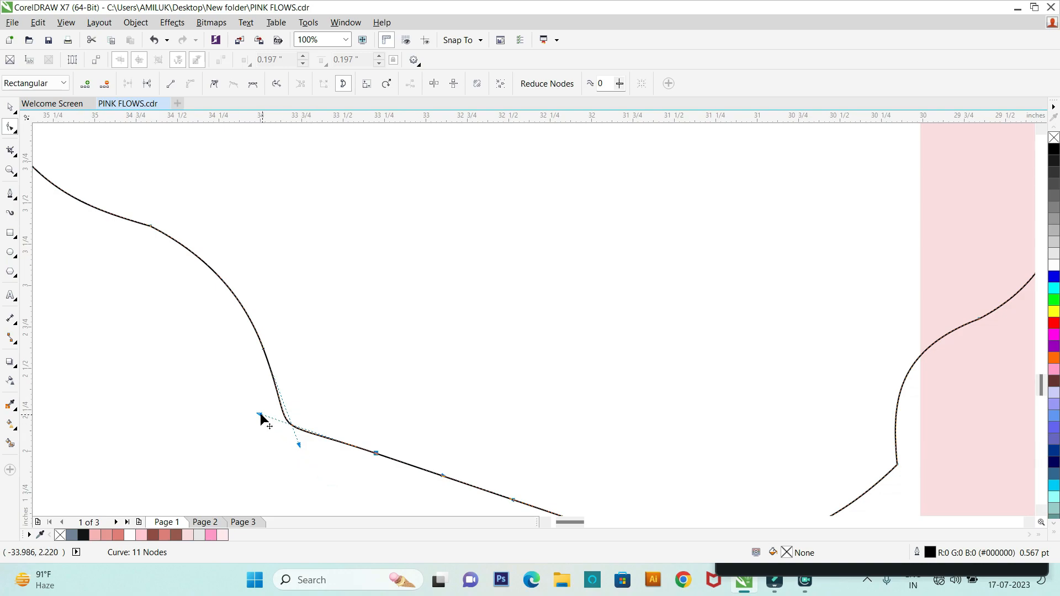
{"action": "mouse_move", "coordinate": [260, 414]}
{"action": "left_mouse_down"}
{"action": "mouse_move", "coordinate": [284, 445]}
{"action": "mouse_move", "coordinate": [298, 445]}
{"action": "mouse_move", "coordinate": [281, 417]}
{"action": "left_mouse_up"}
{"action": "scroll", "coordinate": [366, 439], "scroll_direction": "down", "scroll_amount": 2}
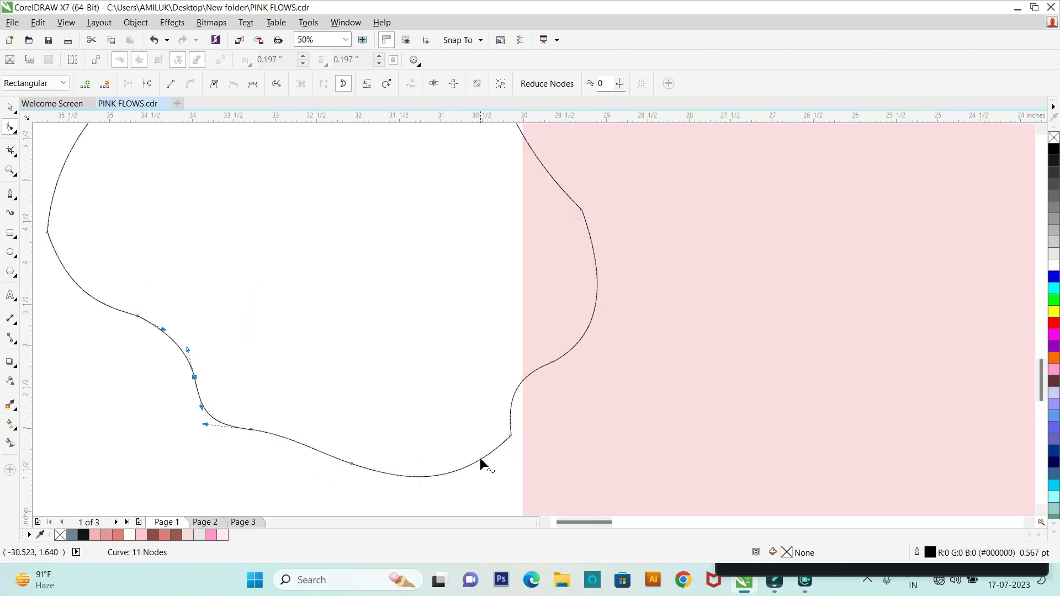
Step: Round the blob's lower right corner with a node on each side in place of the corner node, and delete the sharp right and top nodes
{"action": "double_click", "coordinate": [479, 459]}
{"action": "left_click", "coordinate": [518, 389]}
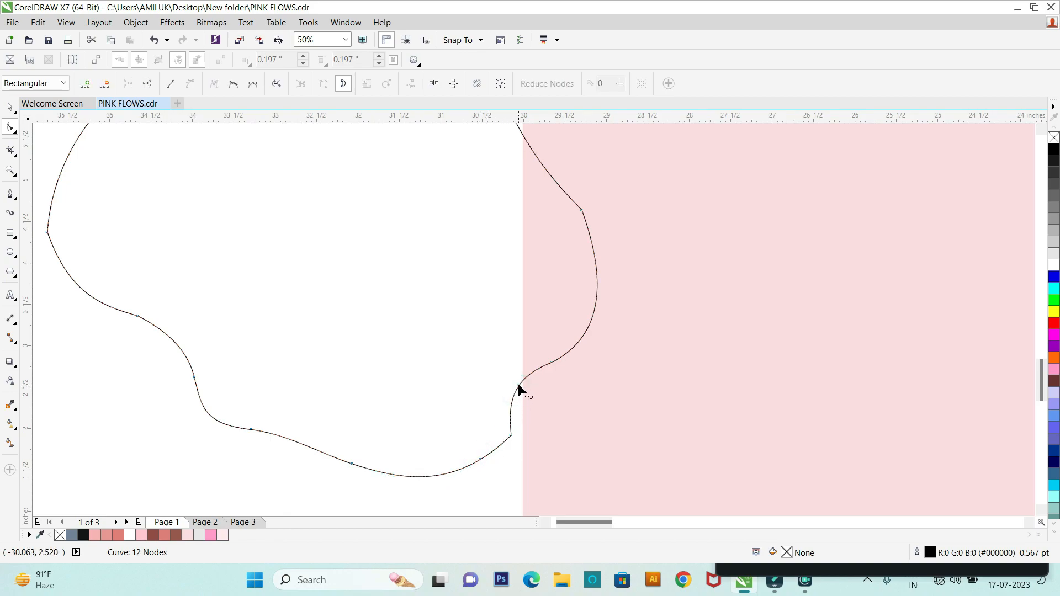
{"action": "double_click", "coordinate": [518, 385]}
{"action": "left_click", "coordinate": [510, 435]}
{"action": "double_click", "coordinate": [511, 436]}
{"action": "scroll", "coordinate": [538, 380], "scroll_direction": "down", "scroll_amount": 1}
{"action": "double_click", "coordinate": [558, 296]}
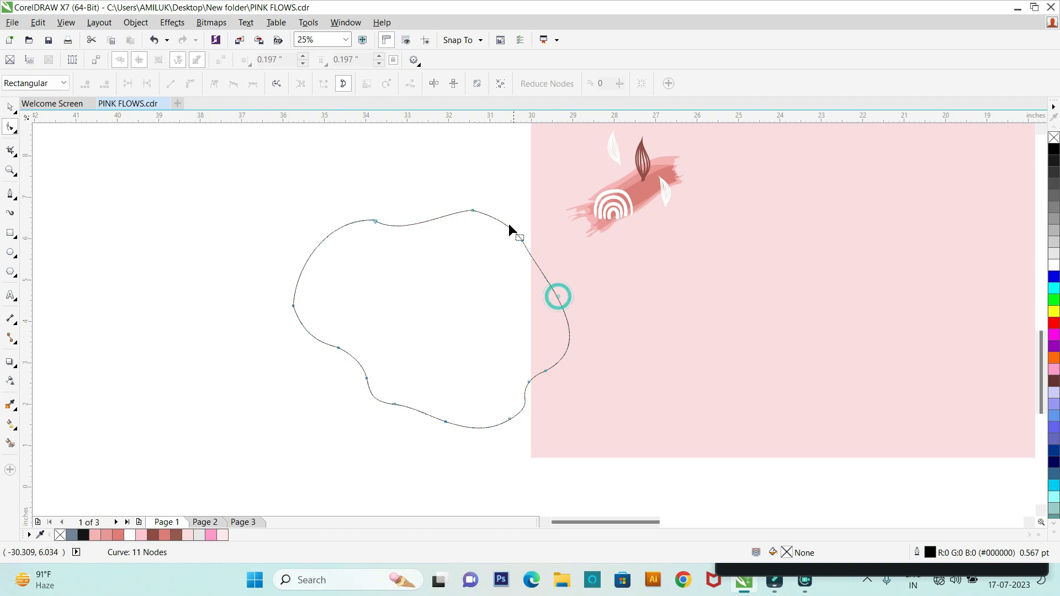
{"action": "double_click", "coordinate": [473, 211]}
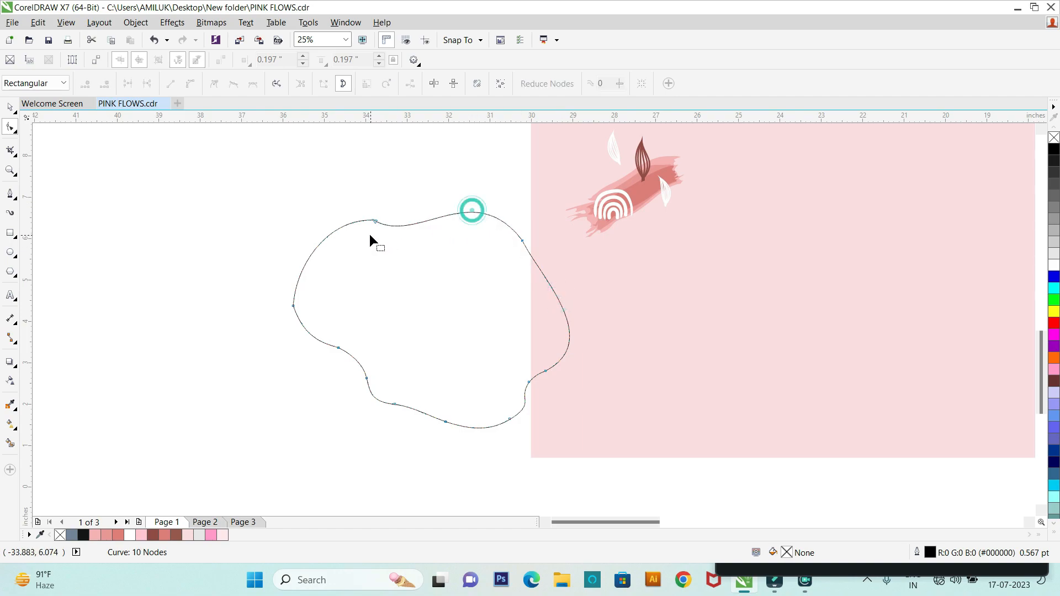
Step: Check the blob in the finished pattern sample and scale the drawn outline proportionally to 35.3%
{"action": "left_click", "coordinate": [8, 111]}
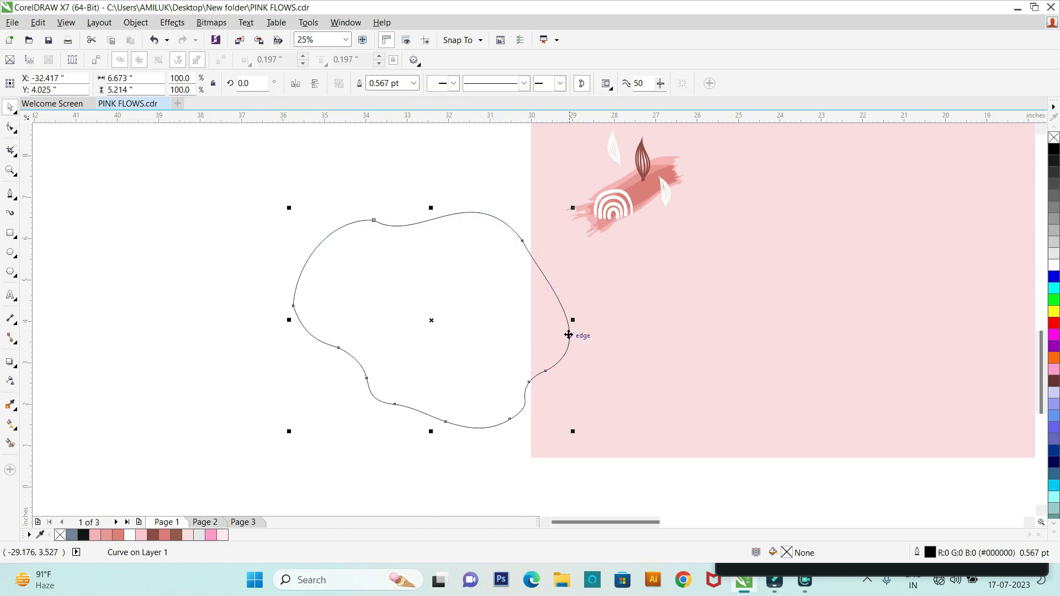
{"action": "left_click_drag", "start_coordinate": [573, 431], "coordinate": [402, 265]}
{"action": "scroll", "coordinate": [414, 282], "scroll_direction": "down", "scroll_amount": 5}
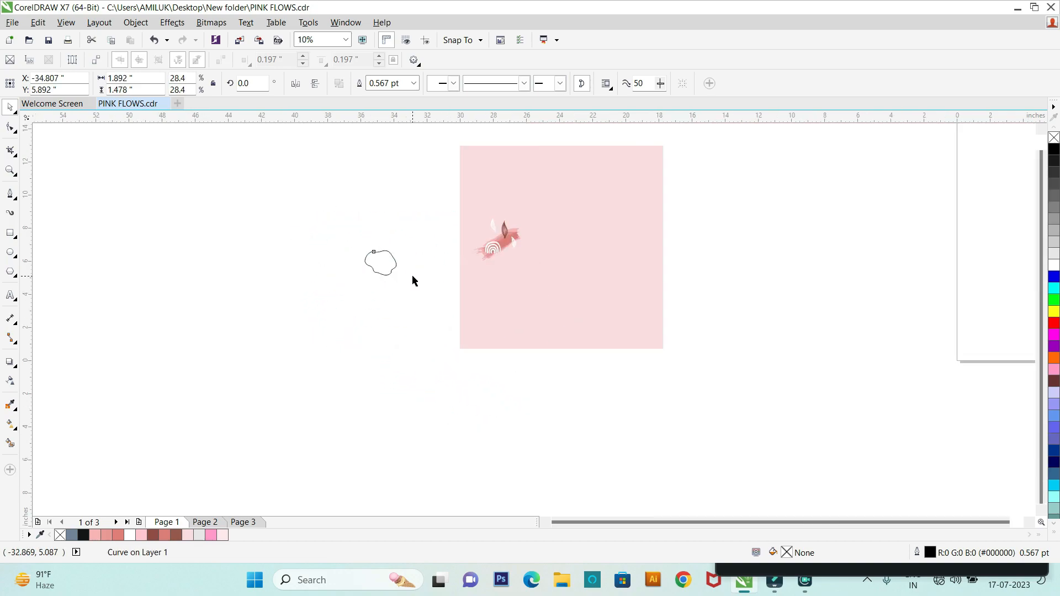
{"action": "scroll", "coordinate": [641, 281], "scroll_direction": "up", "scroll_amount": 8}
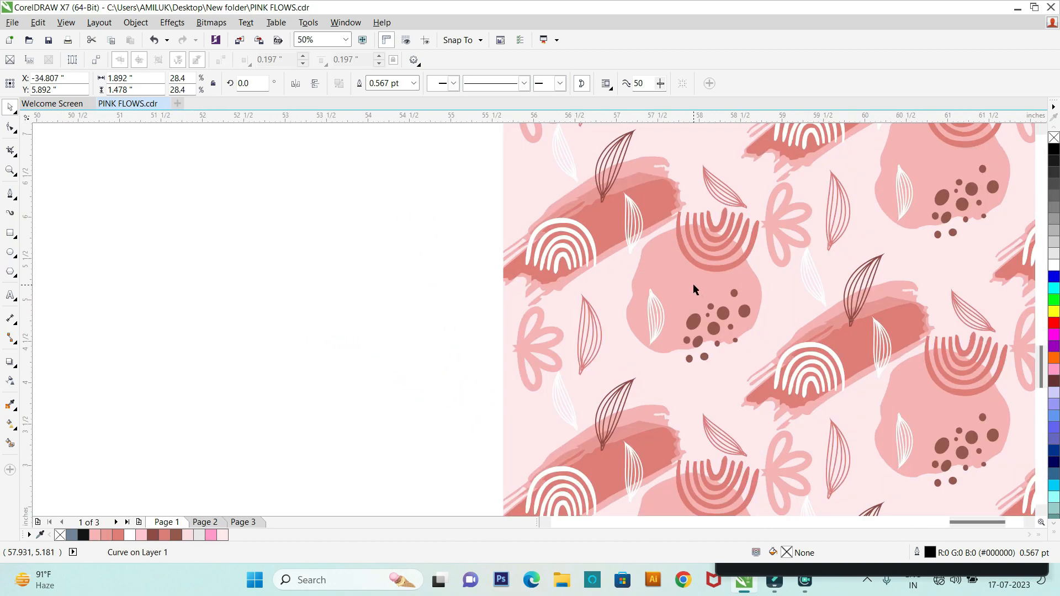
{"action": "scroll", "coordinate": [713, 370], "scroll_direction": "down", "scroll_amount": 6}
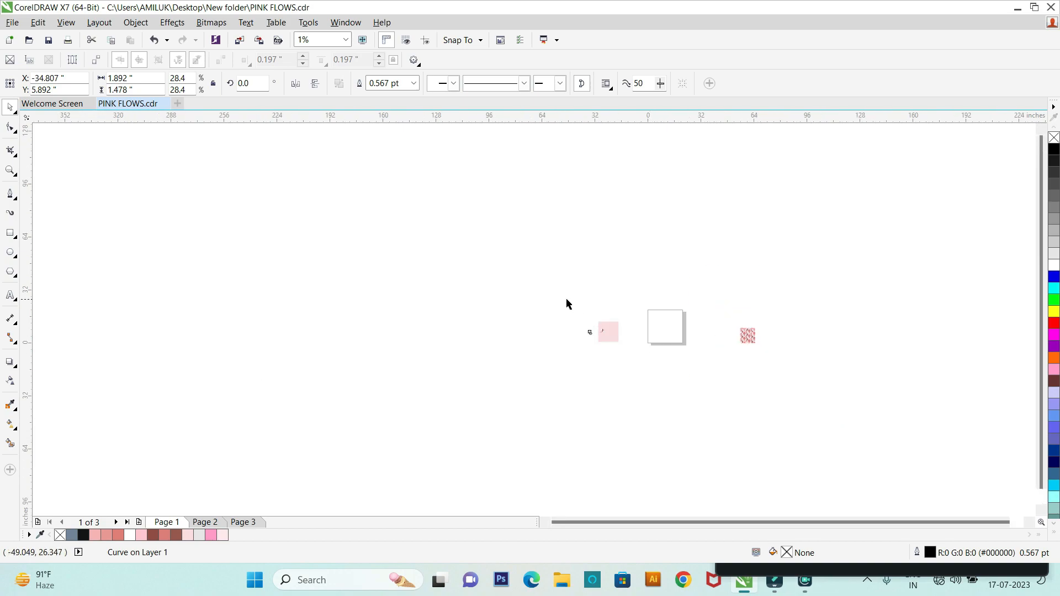
{"action": "scroll", "coordinate": [674, 433], "scroll_direction": "up", "scroll_amount": 3}
{"action": "left_click_drag", "start_coordinate": [661, 338], "coordinate": [685, 353]}
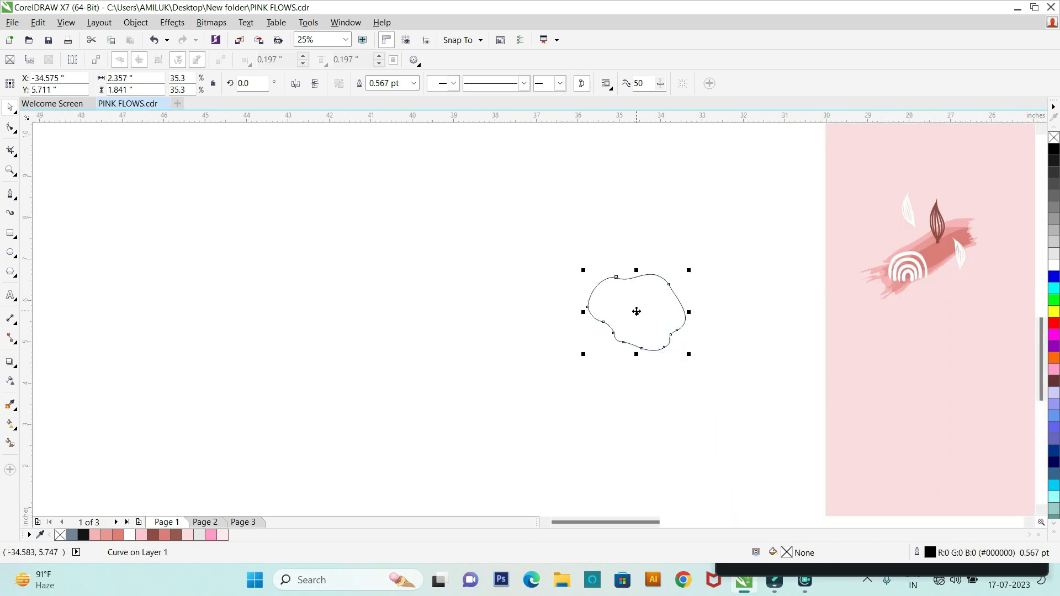
Step: Move the blob onto the pink square just below the brush shape's right end and reduce it to 26%
{"action": "left_click_drag", "start_coordinate": [635, 311], "coordinate": [980, 312]}
{"action": "scroll", "coordinate": [623, 294], "scroll_direction": "down", "scroll_amount": 1}
{"action": "scroll", "coordinate": [752, 302], "scroll_direction": "up", "scroll_amount": 1}
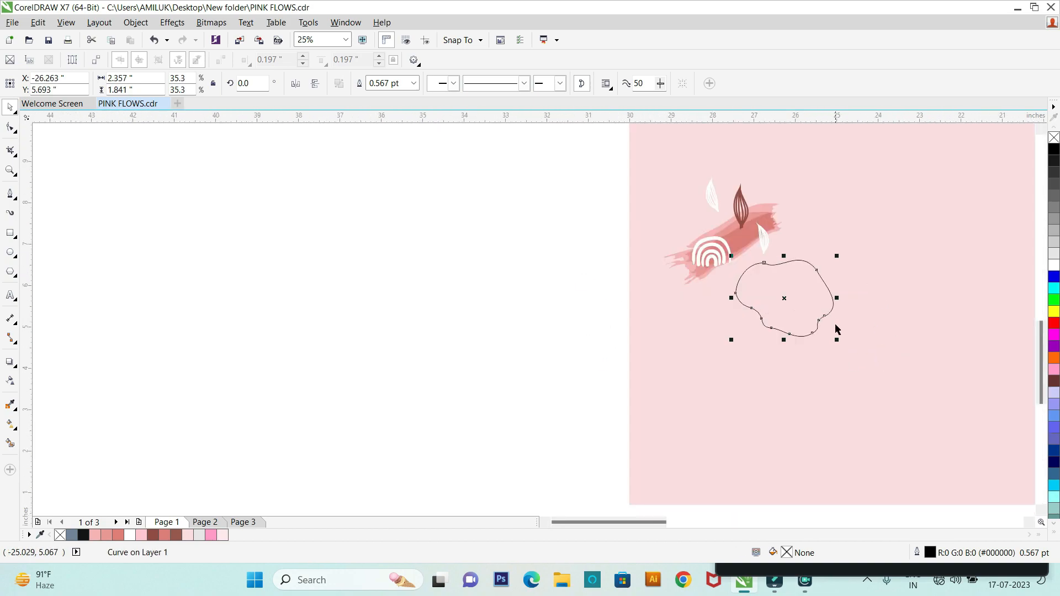
{"action": "left_click_drag", "start_coordinate": [835, 338], "coordinate": [809, 318]}
{"action": "scroll", "coordinate": [685, 288], "scroll_direction": "down", "scroll_amount": 1}
{"action": "scroll", "coordinate": [817, 318], "scroll_direction": "up", "scroll_amount": 1}
Step: Fill the blob with light pink #F5B3B4 and remove its outline
{"action": "left_click", "coordinate": [107, 535]}
{"action": "left_click", "coordinate": [95, 535]}
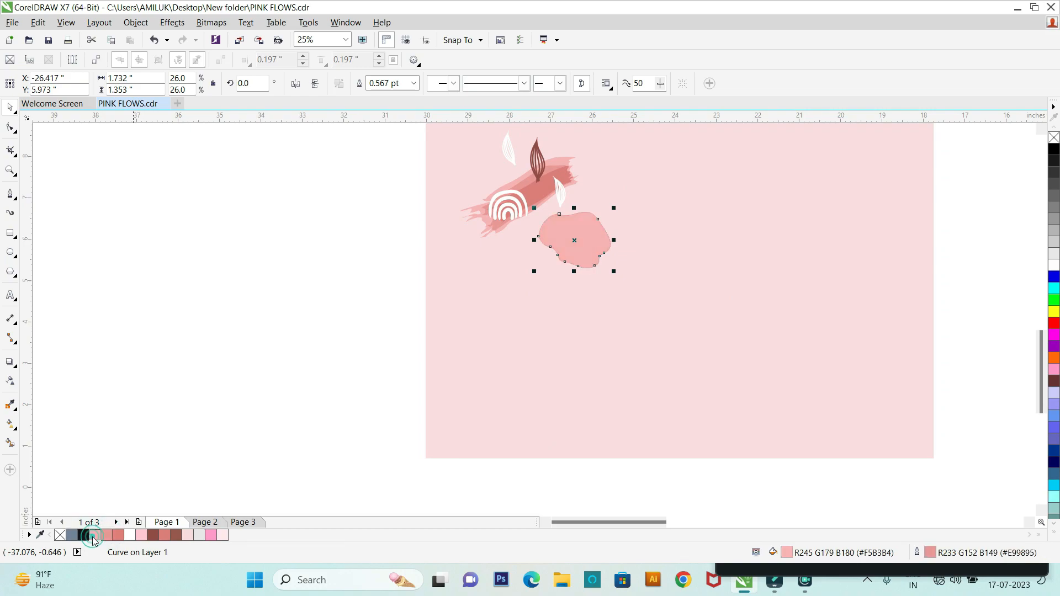
{"action": "right_click", "coordinate": [60, 535]}
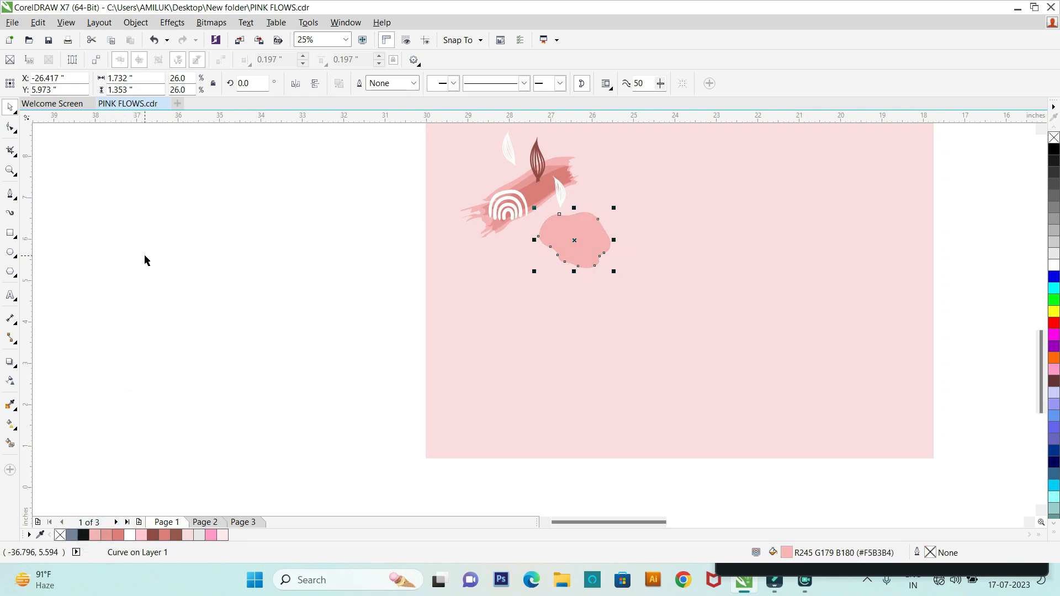
Step: Place a copy of the arches, rotated about 170 degrees and recoloured darker pink, on the blob's top edge, and a white leaf at its left
{"action": "left_click_drag", "start_coordinate": [507, 208], "coordinate": [621, 261]}
{"action": "left_click", "coordinate": [584, 220]}
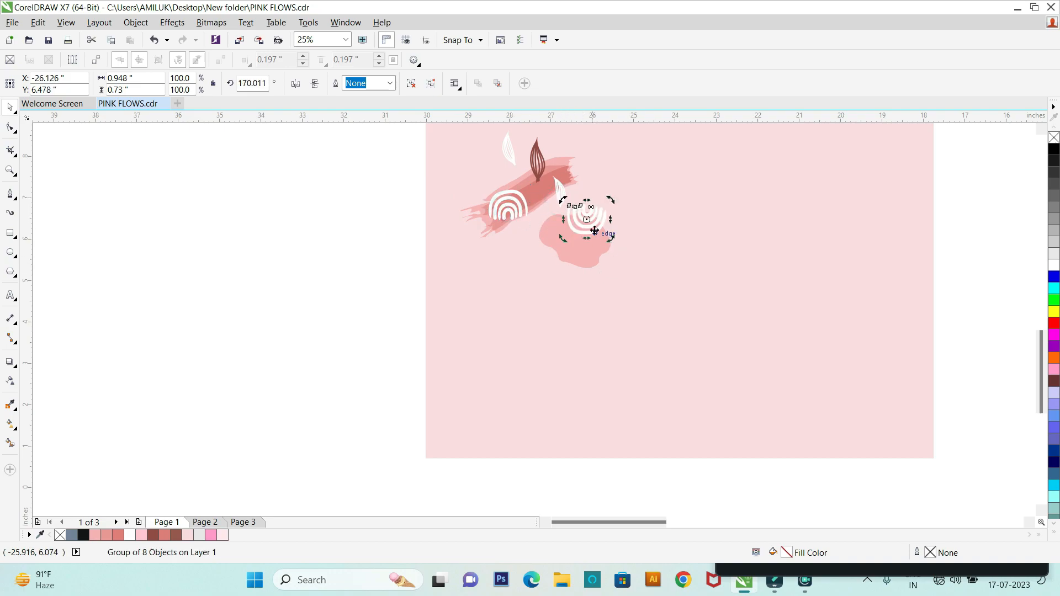
{"action": "scroll", "coordinate": [595, 223], "scroll_direction": "up", "scroll_amount": 1}
{"action": "left_click", "coordinate": [585, 217]}
{"action": "left_click_drag", "start_coordinate": [580, 214], "coordinate": [582, 227]}
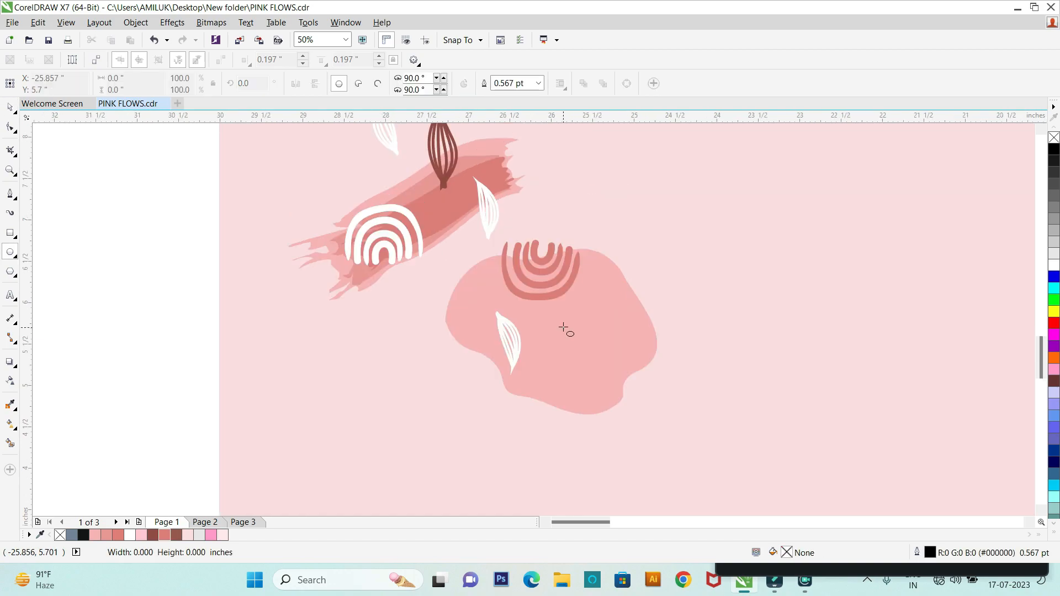
Step: Draw small circles, starting at about 0.133 inch, and build a cluster of dark brown dots in varied sizes at the blob's lower right
{"action": "left_click_drag", "start_coordinate": [563, 329], "coordinate": [574, 338]}
{"action": "scroll", "coordinate": [574, 338], "scroll_direction": "up", "scroll_amount": 2}
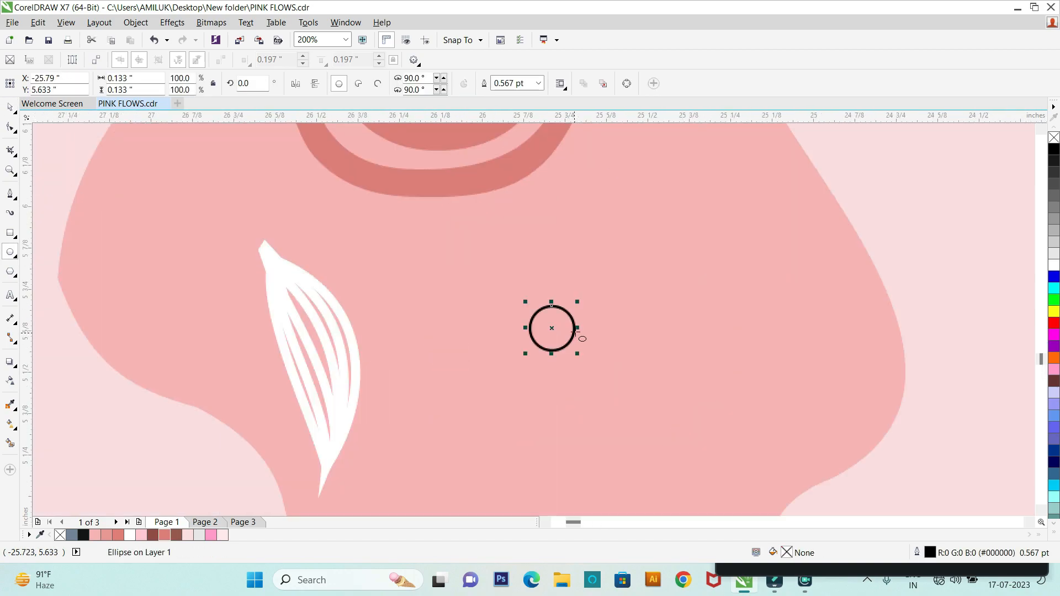
{"action": "left_click_drag", "start_coordinate": [617, 296], "coordinate": [719, 353]}
{"action": "left_click_drag", "start_coordinate": [598, 347], "coordinate": [623, 373]}
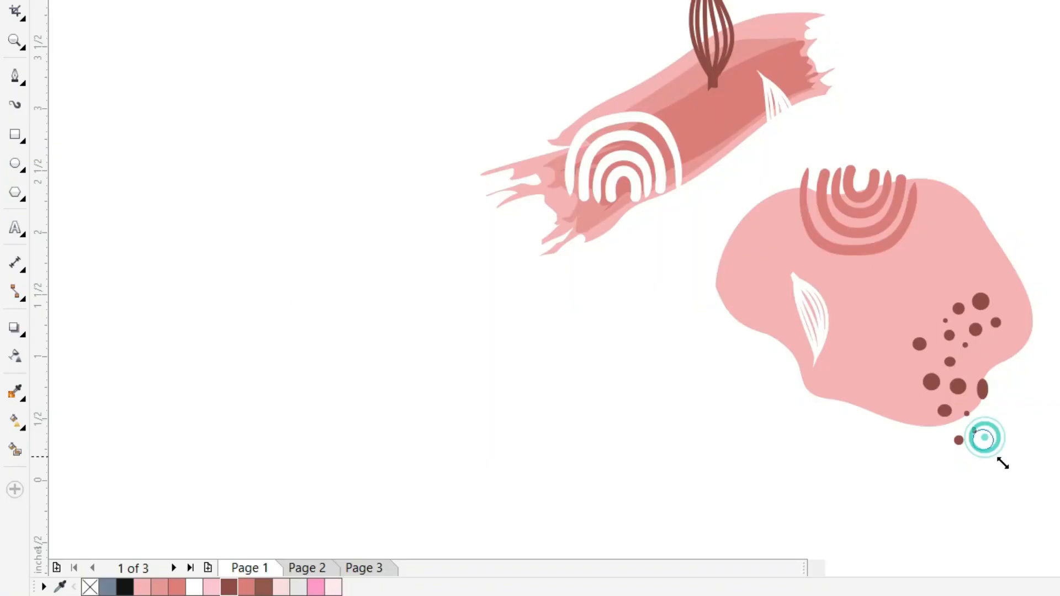
{"action": "left_click_drag", "start_coordinate": [1003, 463], "coordinate": [991, 439]}
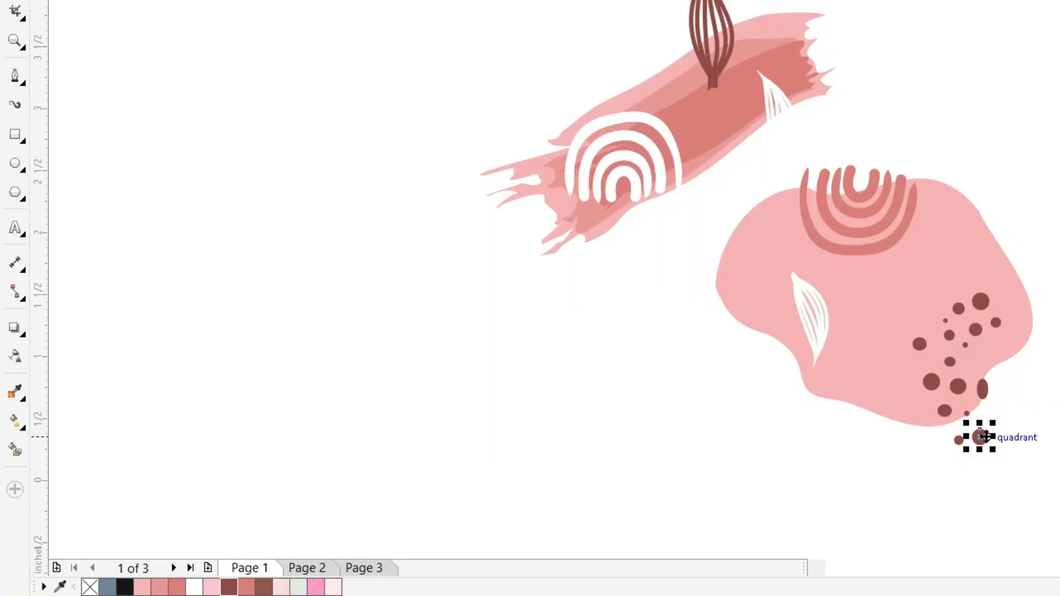
{"action": "left_click", "coordinate": [954, 440]}
{"action": "scroll", "coordinate": [835, 449], "scroll_direction": "down", "scroll_amount": 1}
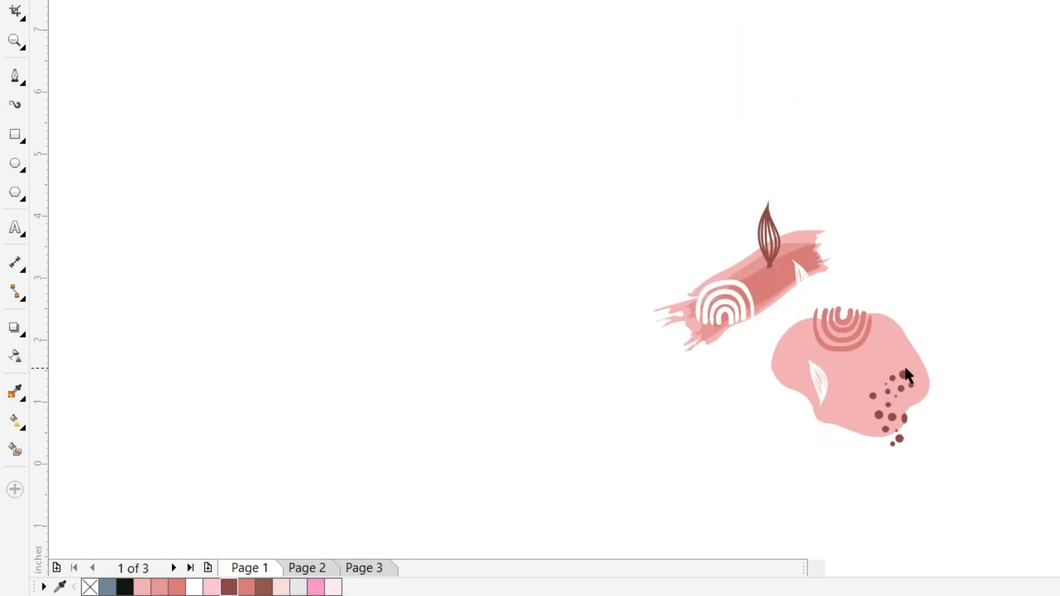
Step: Rearrange individual brown dots to spread the cluster more evenly over the blob's lower right edge
{"action": "scroll", "coordinate": [908, 376], "scroll_direction": "up", "scroll_amount": 1}
{"action": "left_click", "coordinate": [913, 398]}
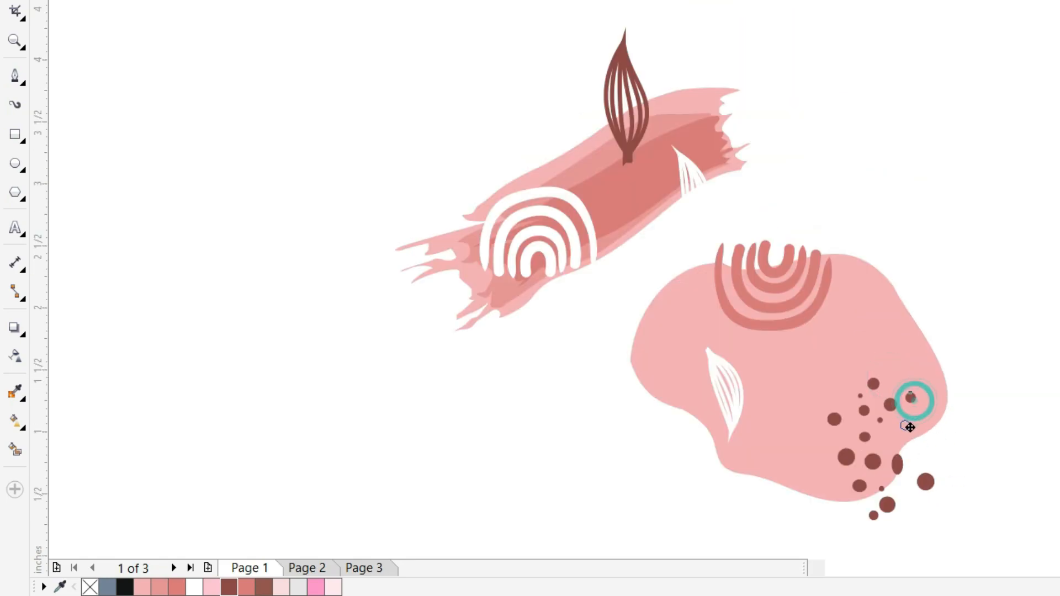
{"action": "scroll", "coordinate": [830, 392], "scroll_direction": "down", "scroll_amount": 1}
{"action": "scroll", "coordinate": [834, 387], "scroll_direction": "up", "scroll_amount": 1}
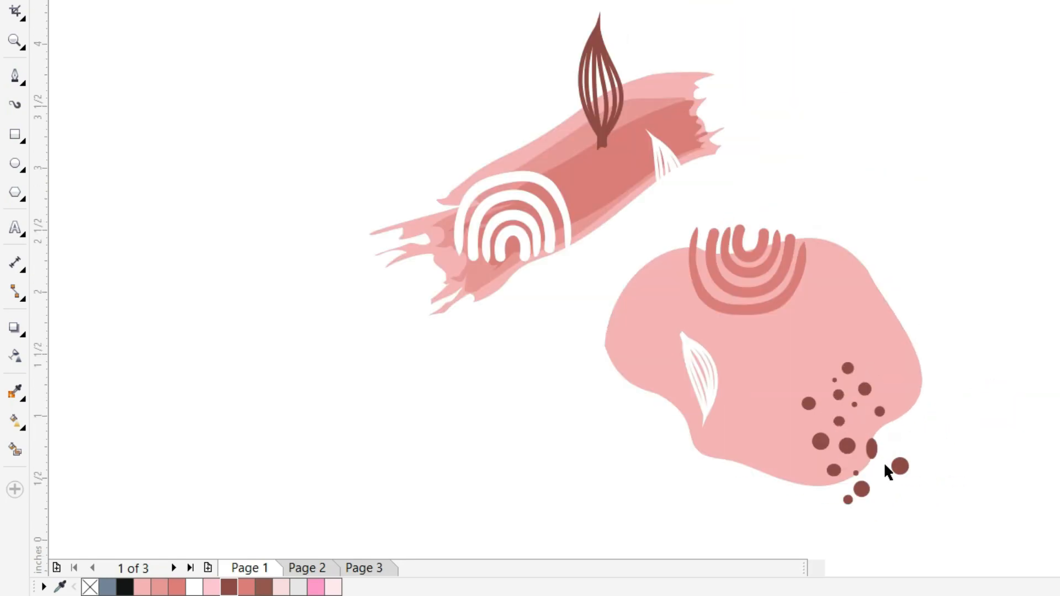
{"action": "left_click", "coordinate": [855, 472]}
{"action": "left_click_drag", "start_coordinate": [839, 421], "coordinate": [877, 363]}
{"action": "left_click", "coordinate": [975, 355]}
{"action": "scroll", "coordinate": [881, 388], "scroll_direction": "down", "scroll_amount": 1}
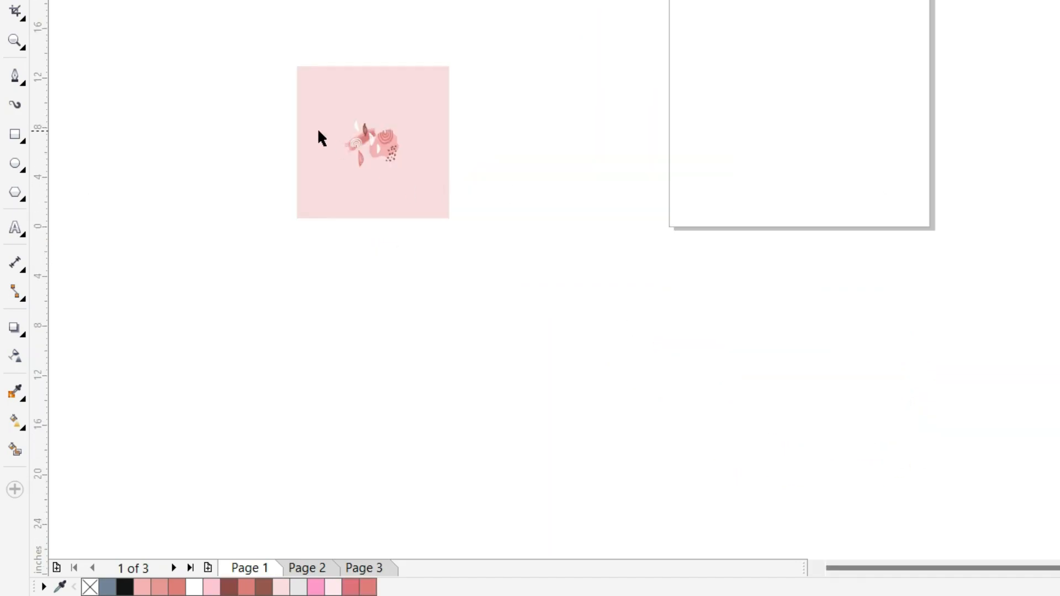
Step: Draw a closed, wide three-sided outline with the Pen tool on the empty area beside the pale pink square
{"action": "scroll", "coordinate": [317, 127], "scroll_direction": "up", "scroll_amount": 1}
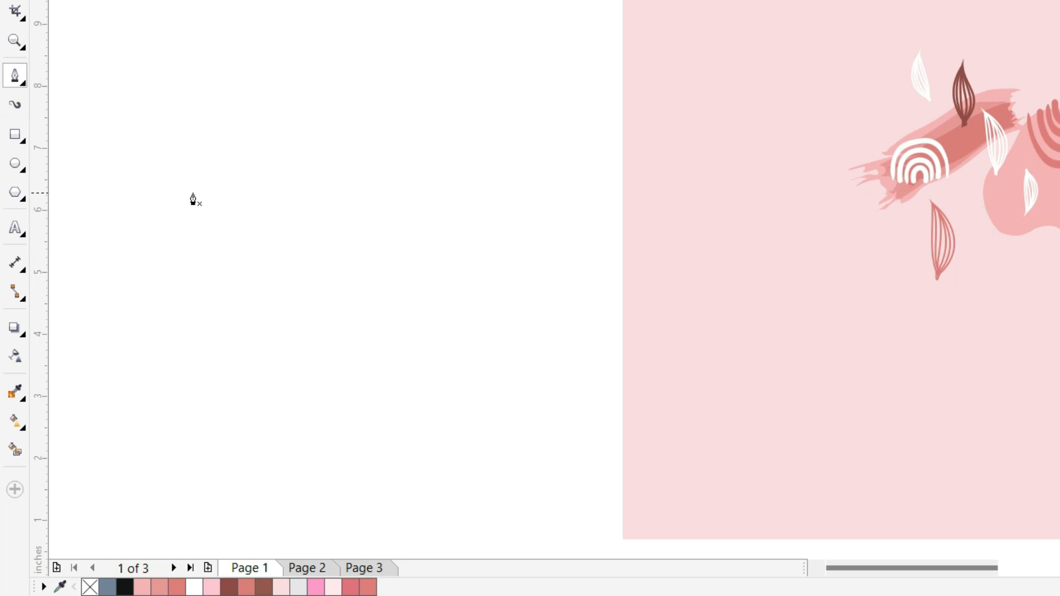
{"action": "left_click", "coordinate": [176, 197]}
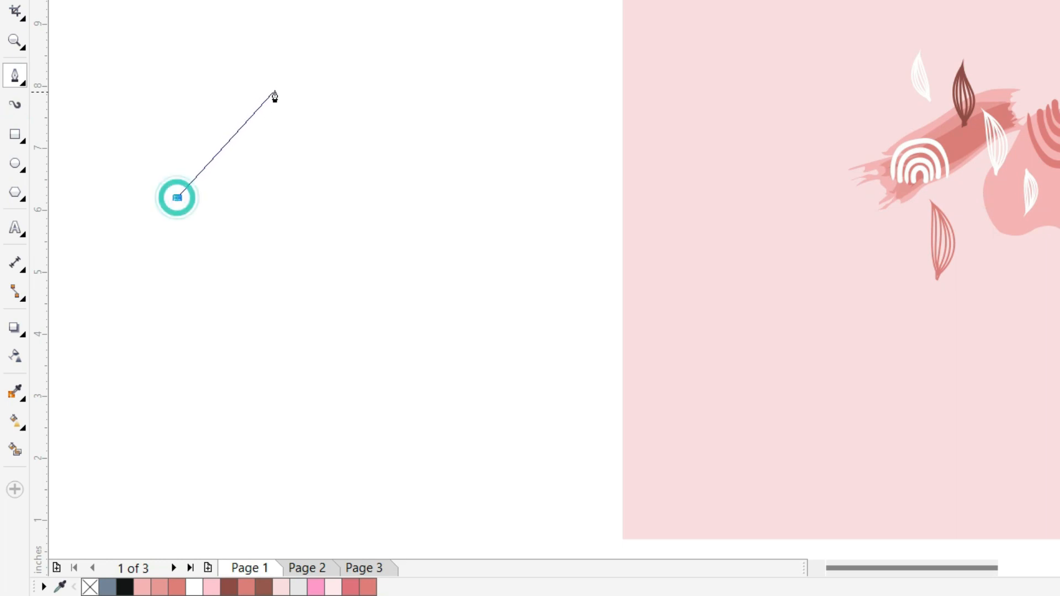
{"action": "left_click", "coordinate": [401, 153]}
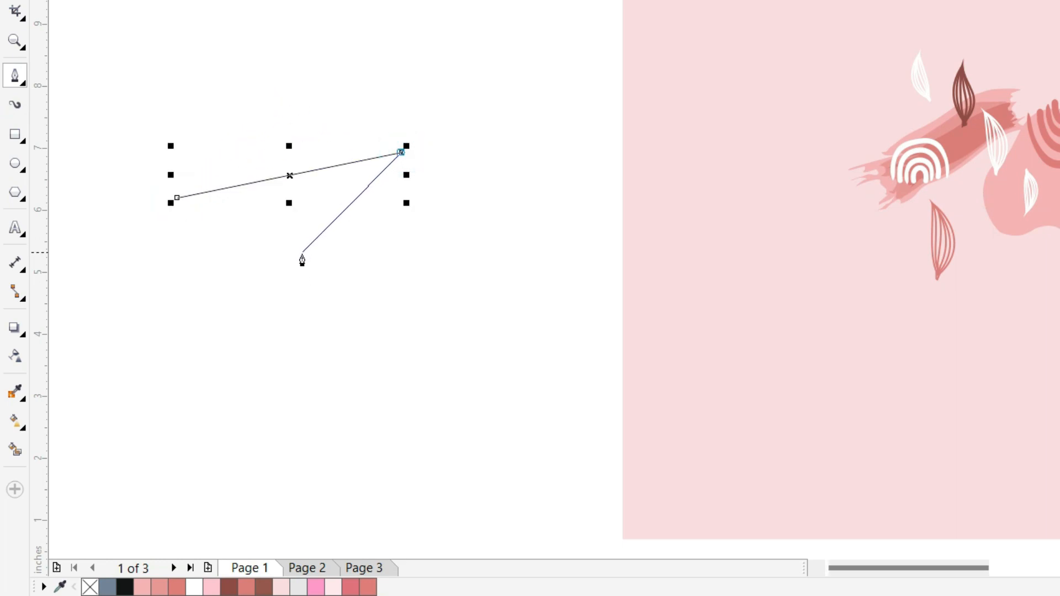
{"action": "left_click", "coordinate": [302, 264]}
{"action": "left_click", "coordinate": [177, 198]}
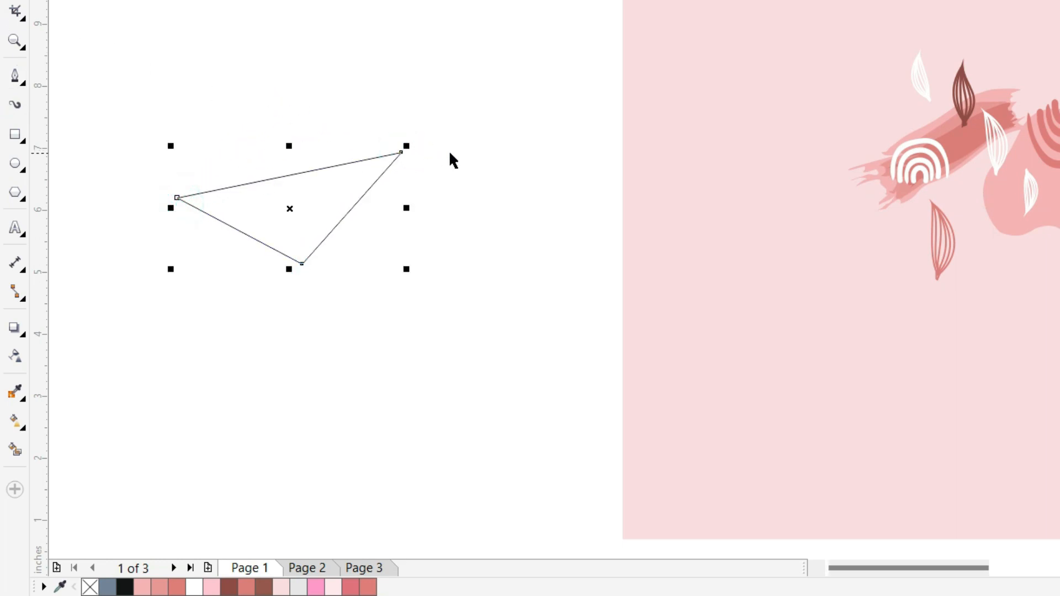
Step: Select all nodes of the triangle and bend its straight sides outward into curves to form a petal with pointed tips
{"action": "left_click_drag", "start_coordinate": [473, 121], "coordinate": [156, 302]}
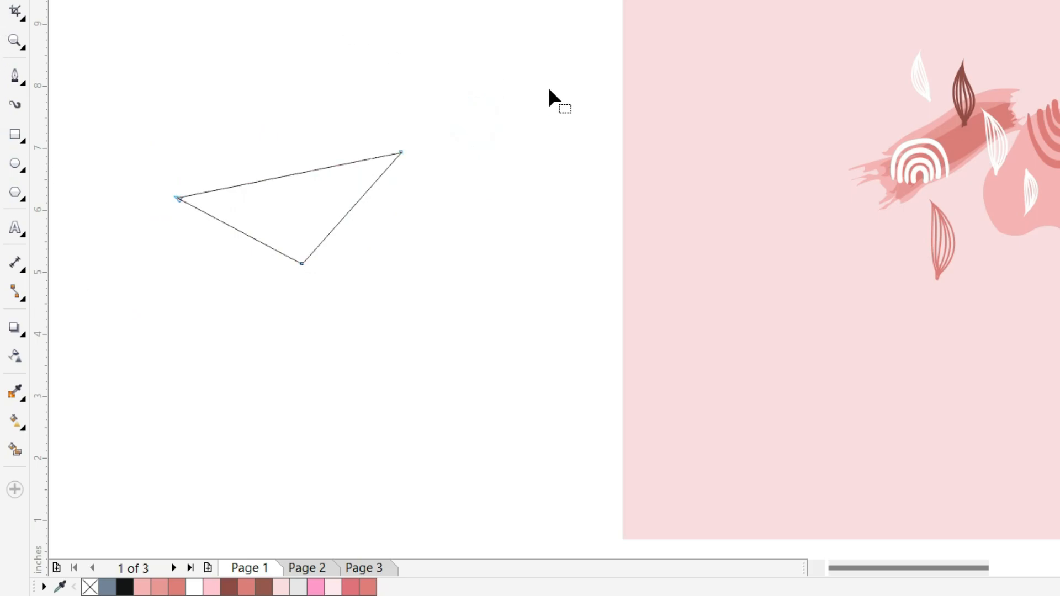
{"action": "left_click_drag", "start_coordinate": [555, 91], "coordinate": [267, 325]}
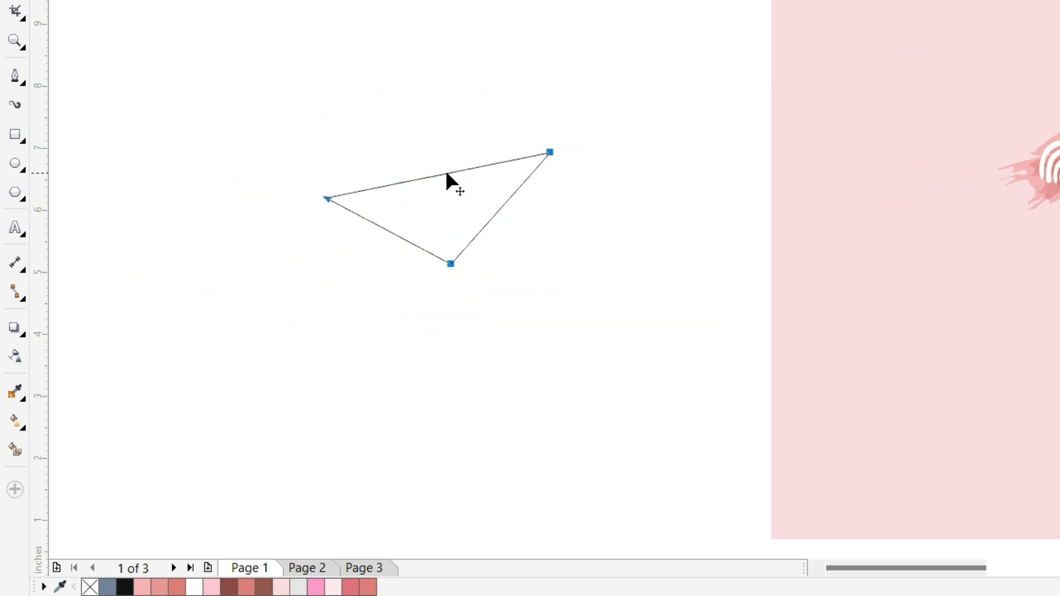
{"action": "left_click_drag", "start_coordinate": [448, 173], "coordinate": [439, 133]}
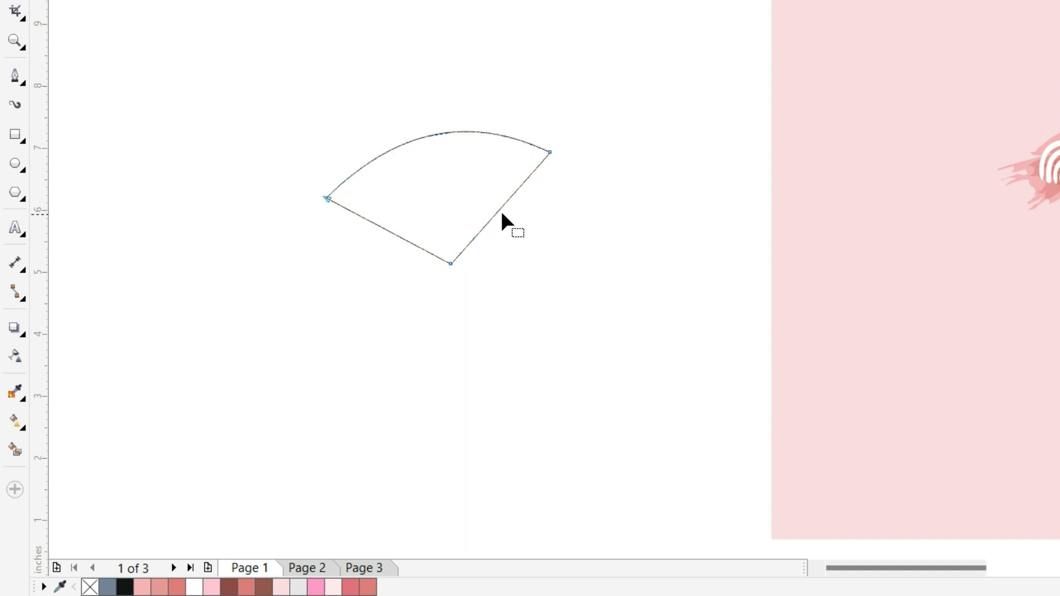
{"action": "left_click_drag", "start_coordinate": [514, 219], "coordinate": [514, 221]}
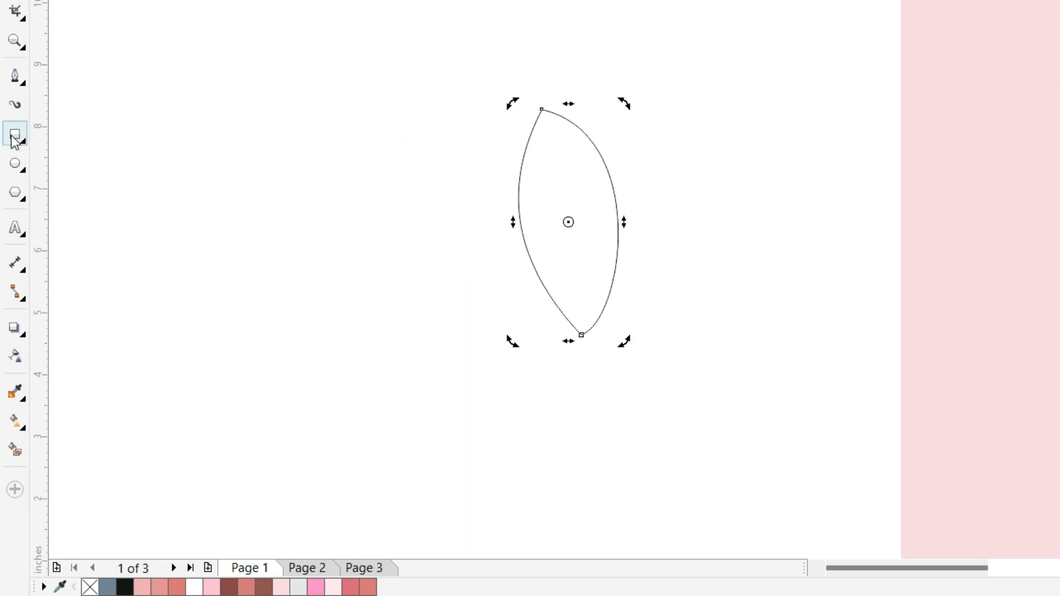
Step: Move the petal's rotation centre to its lower tip and repeat rotated copies around it to build a five-petal half flower
{"action": "left_click_drag", "start_coordinate": [568, 223], "coordinate": [581, 336]}
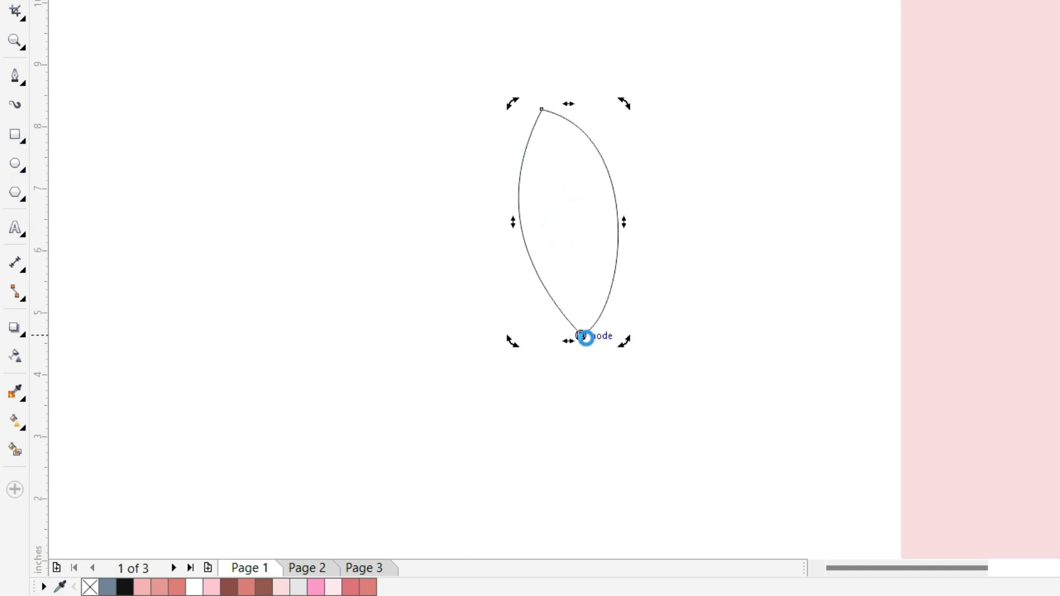
{"action": "left_click_drag", "start_coordinate": [624, 105], "coordinate": [728, 221]}
{"action": "key", "text": "ctrl+r"}
{"action": "key", "text": "ctrl+r"}
{"action": "key", "text": "ctrl+r"}
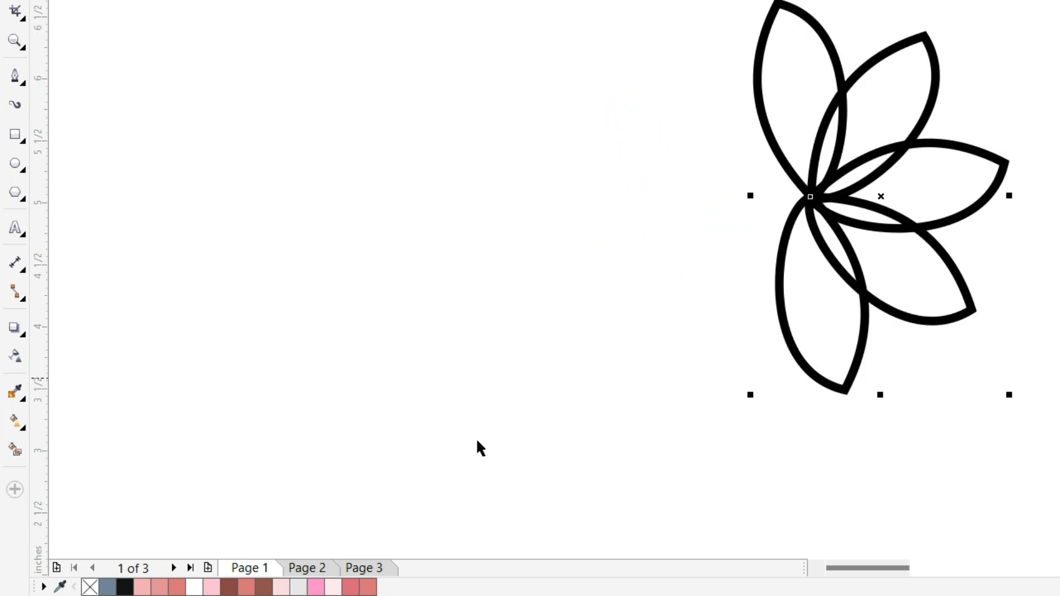
Step: Colour the five-petal flower's outline salmon pink and leave it without a fill
{"action": "left_click", "coordinate": [175, 588]}
{"action": "right_click", "coordinate": [175, 588]}
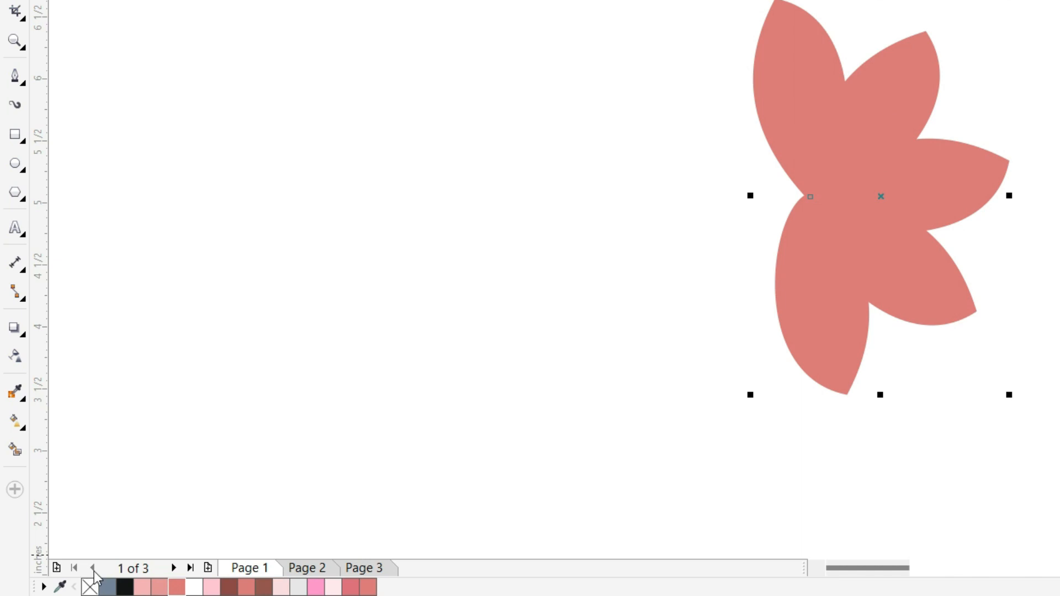
{"action": "left_click", "coordinate": [90, 587]}
{"action": "scroll", "coordinate": [552, 315], "scroll_direction": "down", "scroll_amount": 2}
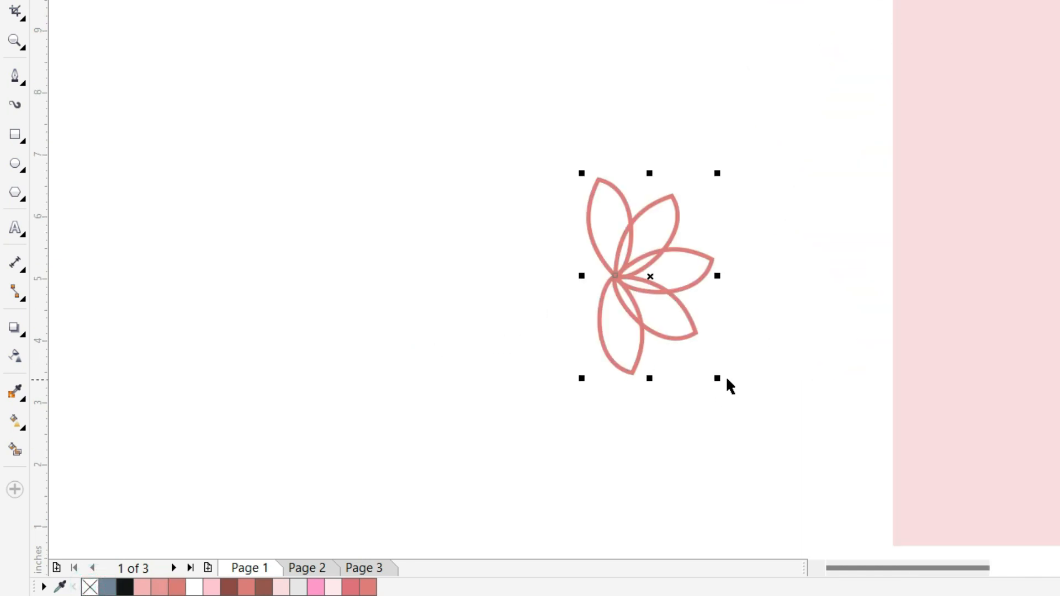
Step: Scale the flower down, in a lighter pink, and place it below the brush shape's left end beside the coral leaf
{"action": "left_click_drag", "start_coordinate": [718, 379], "coordinate": [666, 296]}
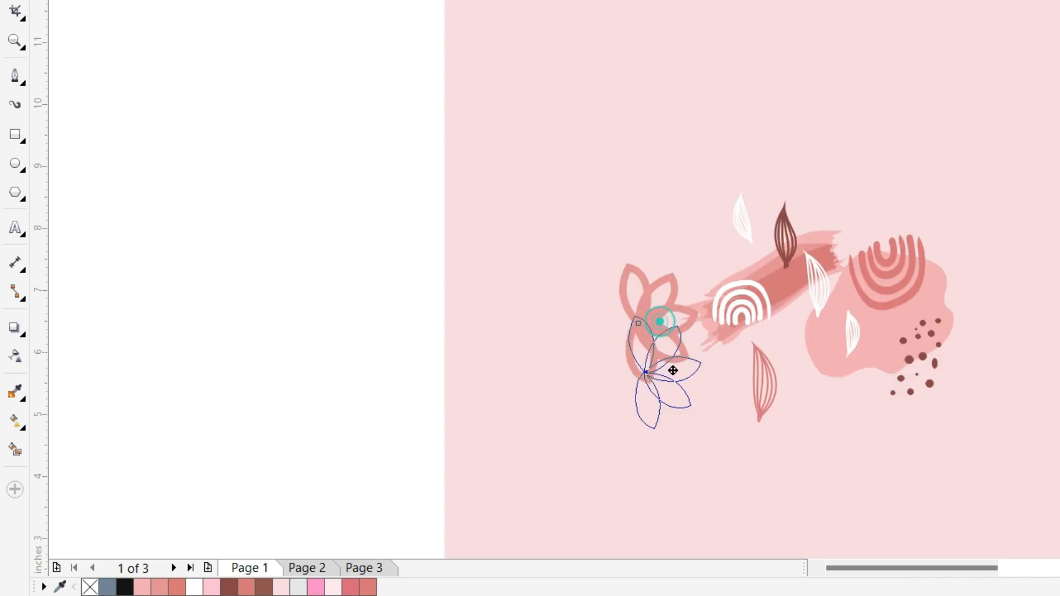
{"action": "left_click_drag", "start_coordinate": [662, 381], "coordinate": [687, 392]}
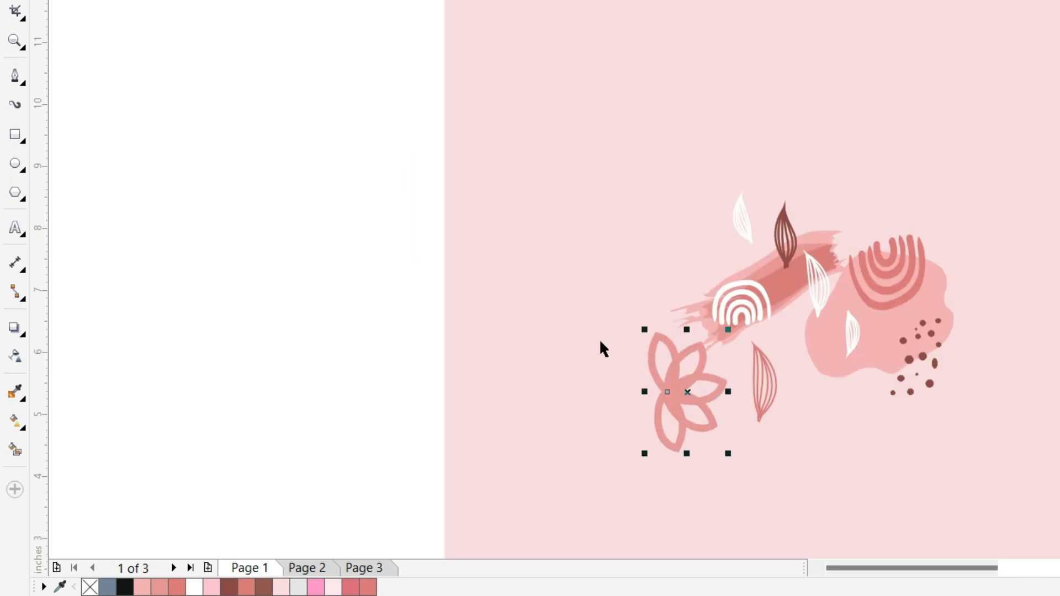
{"action": "left_click", "coordinate": [388, 281]}
Step: Group all the motifs and enlarge the pale pink square to 171 %, about 21 inches wide
{"action": "scroll", "coordinate": [502, 220], "scroll_direction": "down", "scroll_amount": 2}
{"action": "left_click_drag", "start_coordinate": [445, 180], "coordinate": [751, 323]}
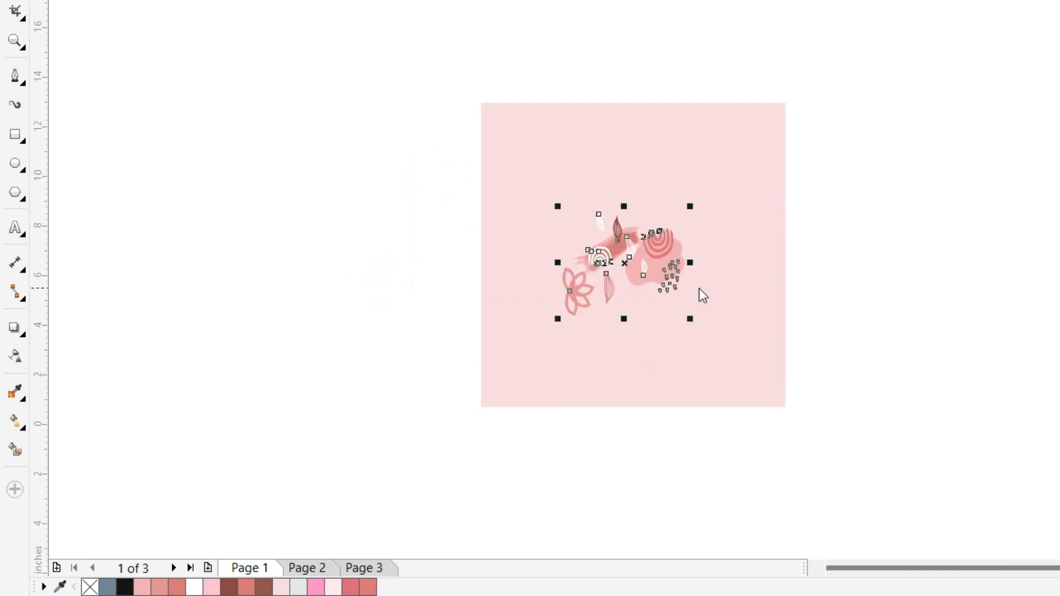
{"action": "right_click", "coordinate": [522, 145]}
{"action": "left_click", "coordinate": [602, 147]}
{"action": "left_click_drag", "start_coordinate": [785, 407], "coordinate": [1038, 544]}
Step: Move the grouped motifs into the upper-left corner of the enlarged pink square
{"action": "left_click_drag", "start_coordinate": [397, 71], "coordinate": [759, 292]}
{"action": "left_click_drag", "start_coordinate": [630, 184], "coordinate": [549, 71]}
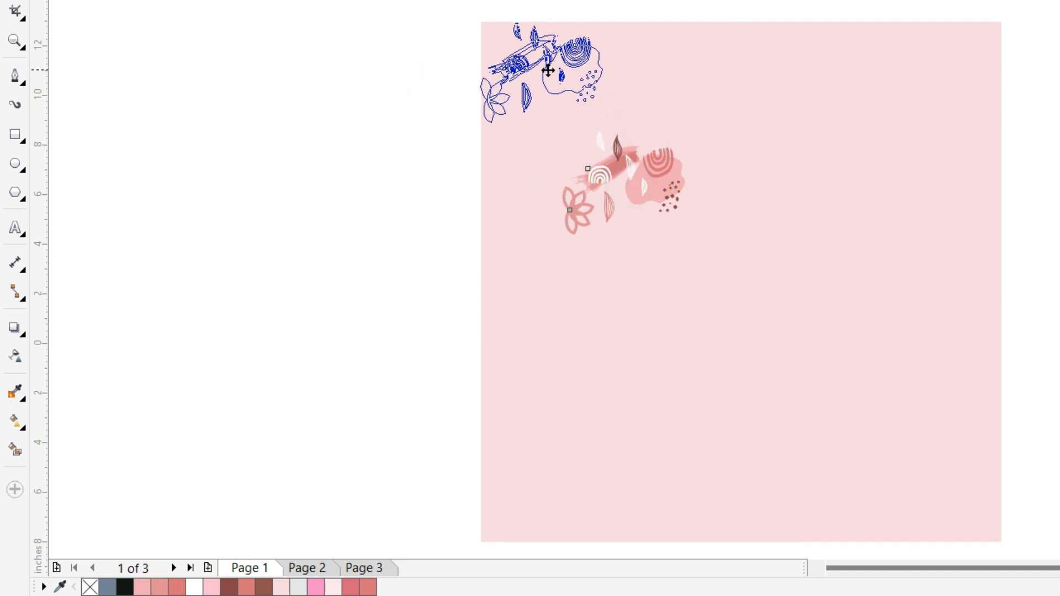
{"action": "left_click_drag", "start_coordinate": [549, 71], "coordinate": [549, 71]}
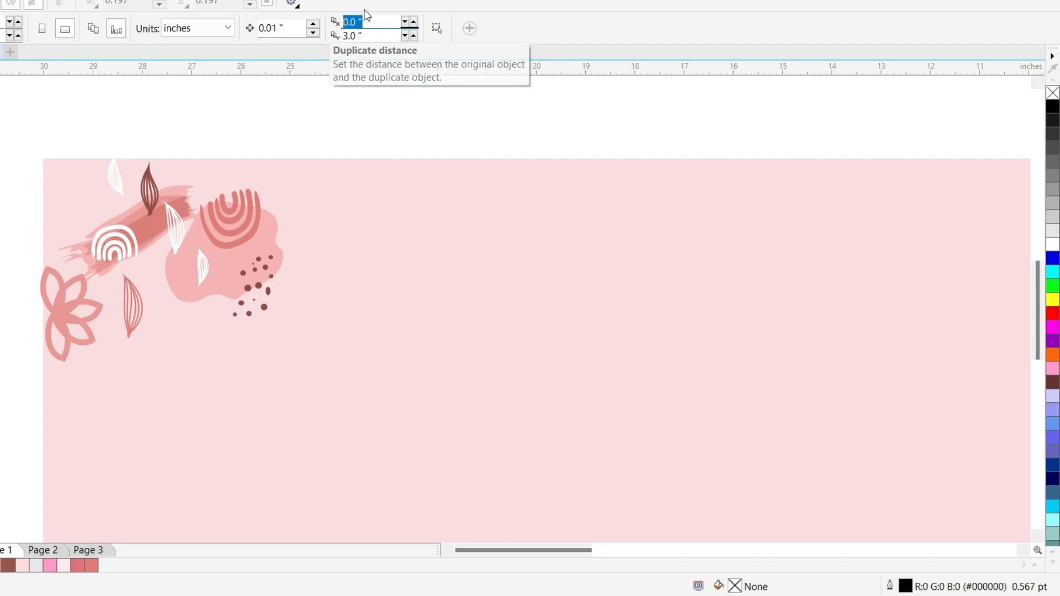
Step: Set the duplicate distance to 0 horizontally and -5 inches vertically, and duplicate the motif group four times down the square's left edge
{"action": "left_click", "coordinate": [354, 35]}
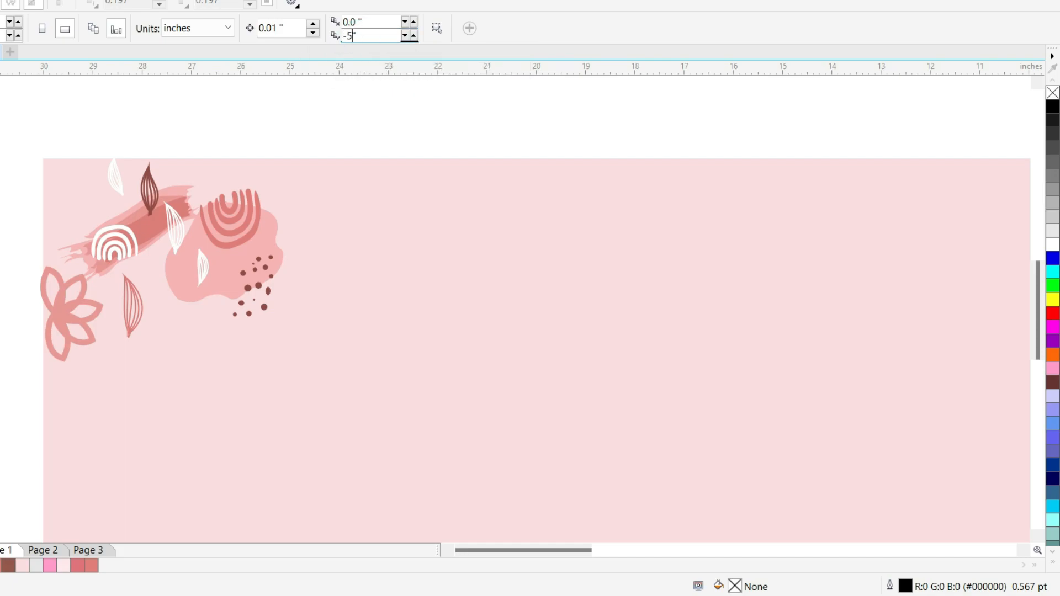
{"action": "left_click", "coordinate": [129, 248]}
{"action": "key", "text": "ctrl+d"}
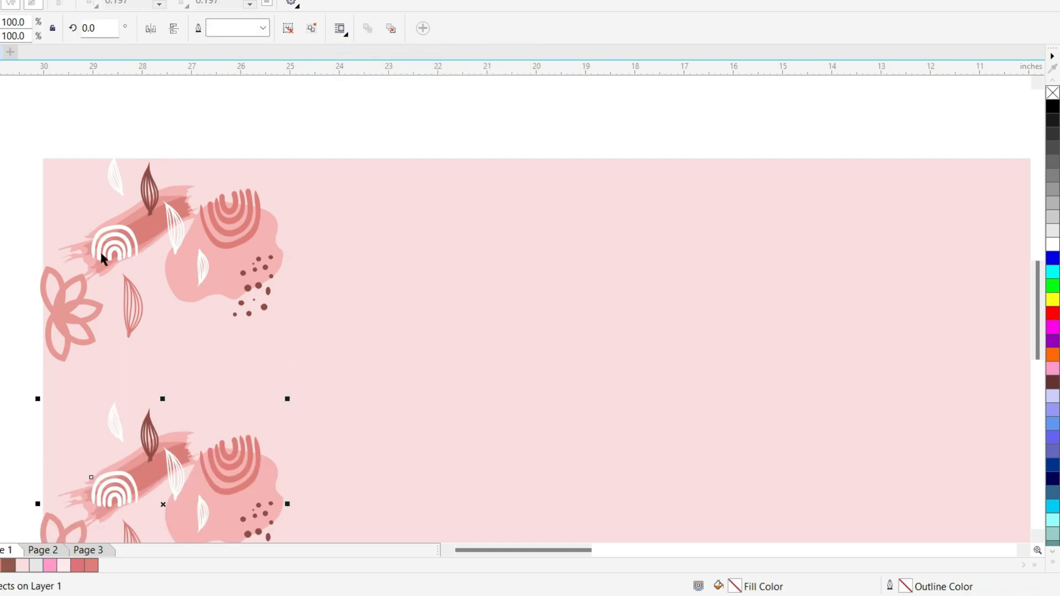
{"action": "key", "text": "ctrl+d"}
{"action": "scroll", "coordinate": [312, 367], "scroll_direction": "down", "scroll_amount": 5}
{"action": "scroll", "coordinate": [288, 475], "scroll_direction": "up", "scroll_amount": 3}
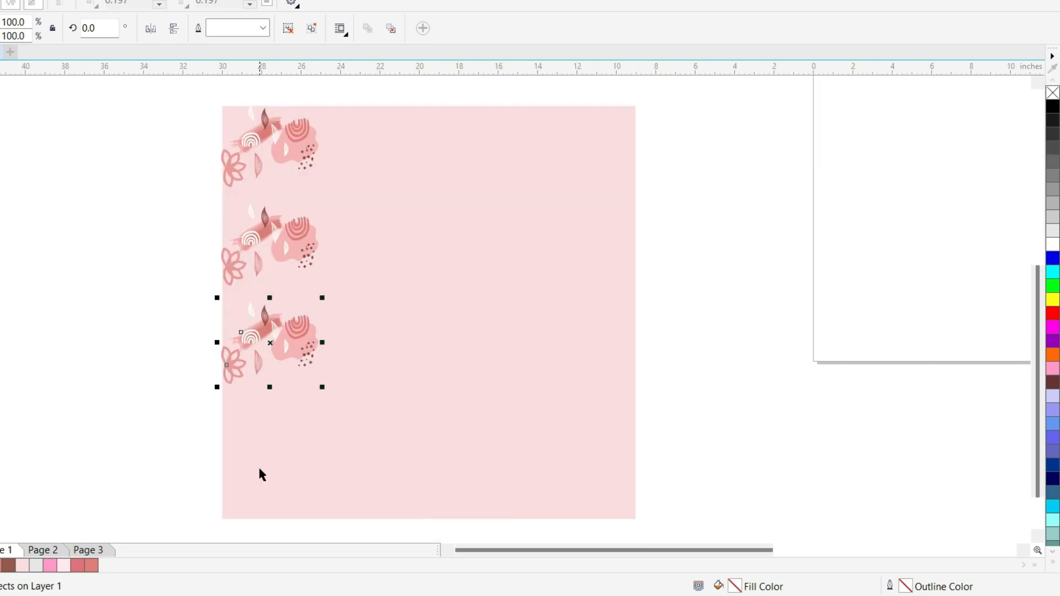
{"action": "key", "text": "ctrl+d"}
{"action": "key", "text": "ctrl+d"}
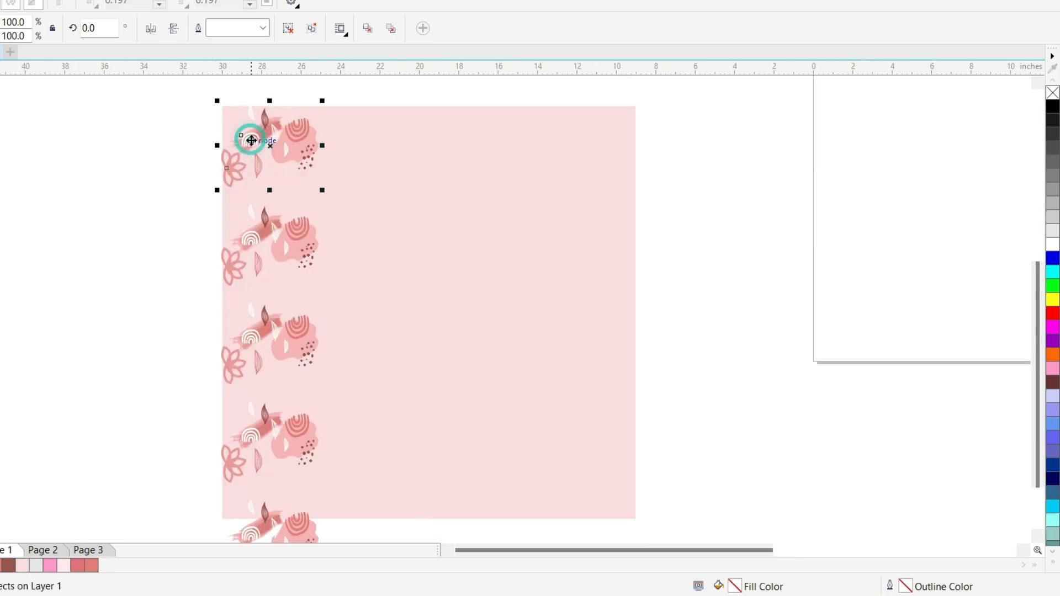
Step: Set the duplicate distance to 5 and -2.5 inches, and duplicate the first column's top motif group four times diagonally across the square
{"action": "left_click", "coordinate": [133, 81]}
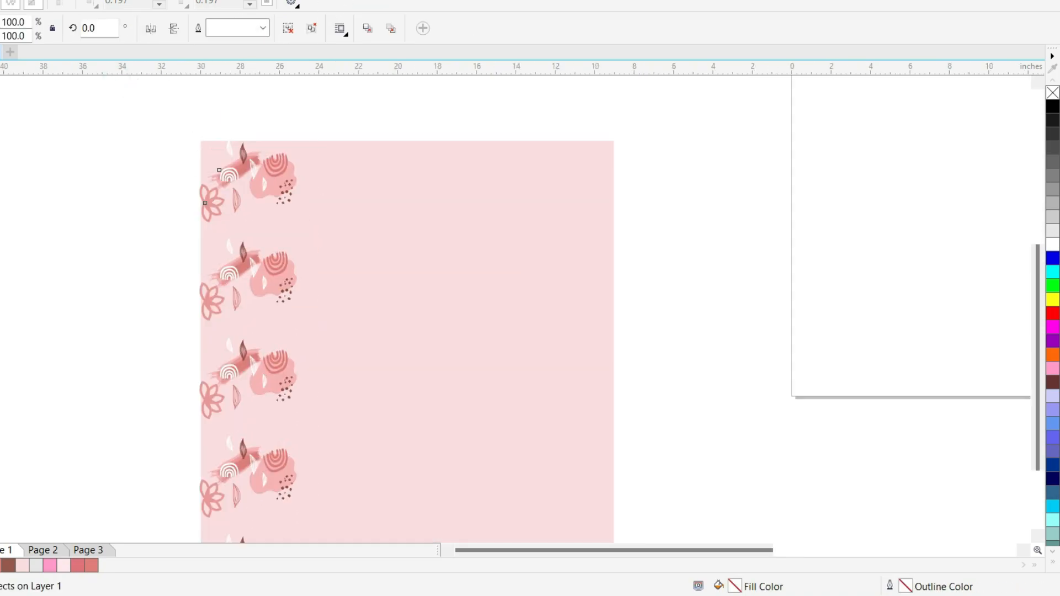
{"action": "key", "text": "Escape"}
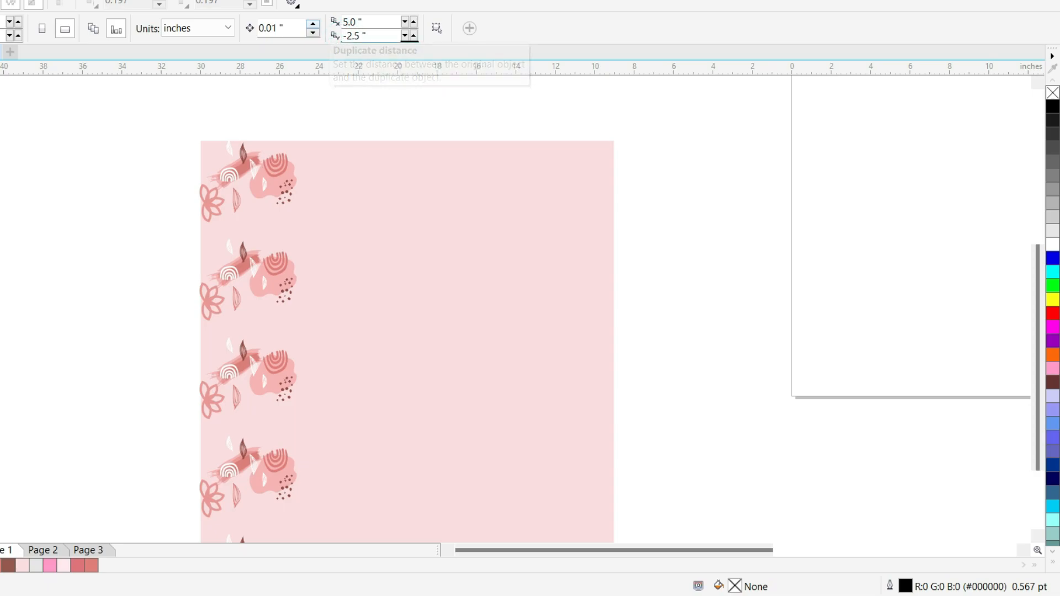
{"action": "left_click", "coordinate": [10, 145]}
{"action": "left_click", "coordinate": [253, 184]}
{"action": "key", "text": "ctrl+d"}
{"action": "key", "text": "ctrl+d"}
{"action": "key", "text": "ctrl+d"}
{"action": "key", "text": "ctrl+d"}
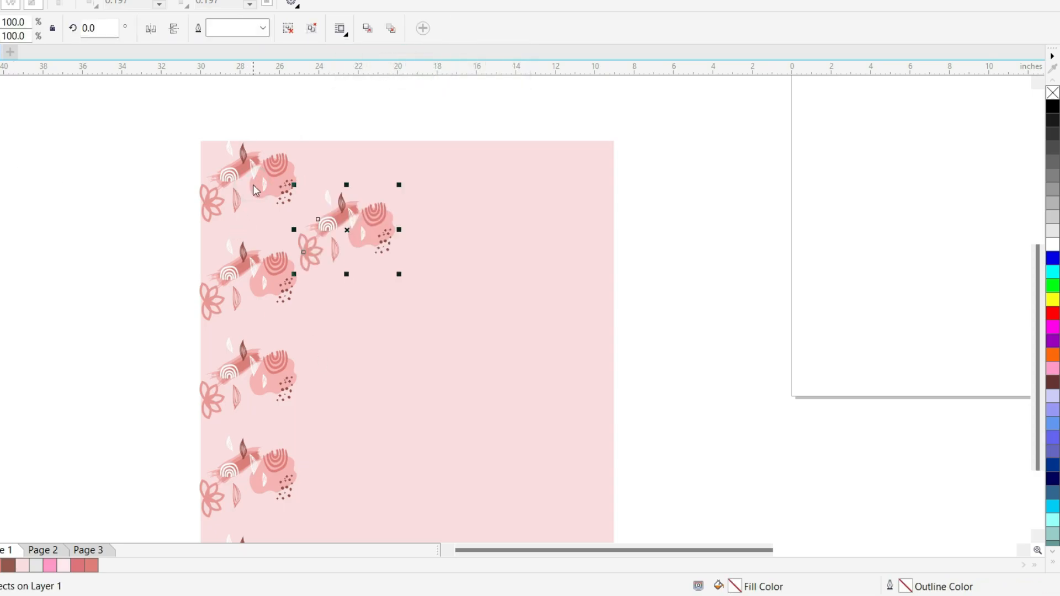
Step: Duplicate the second motif group of the first column four times diagonally with the same offset
{"action": "left_click", "coordinate": [248, 293]}
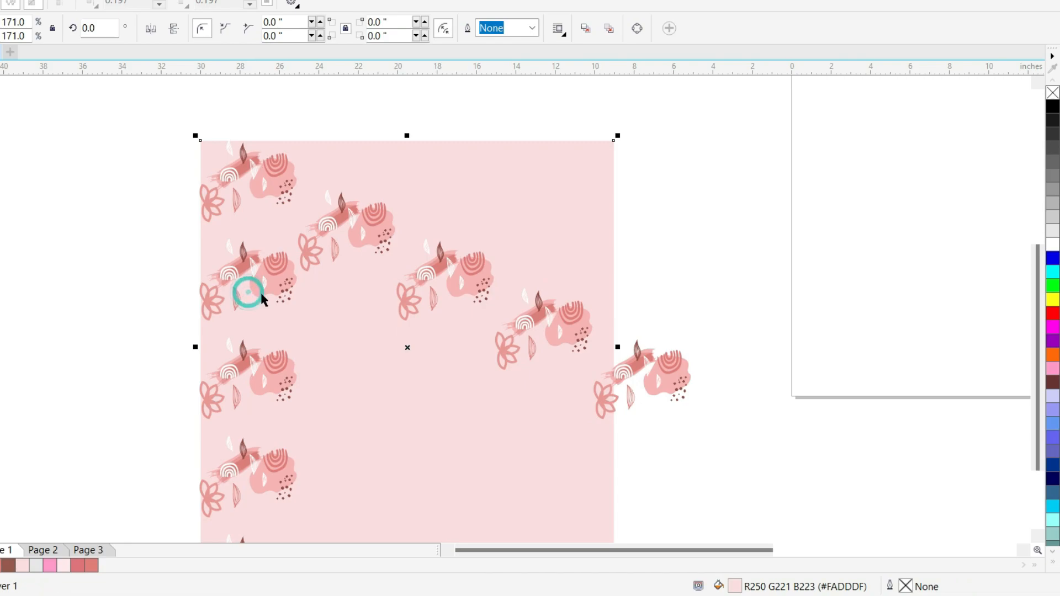
{"action": "left_click", "coordinate": [165, 248]}
{"action": "left_click", "coordinate": [223, 278]}
{"action": "key", "text": "ctrl+d"}
{"action": "key", "text": "ctrl+d"}
{"action": "key", "text": "ctrl+d"}
{"action": "key", "text": "ctrl+d"}
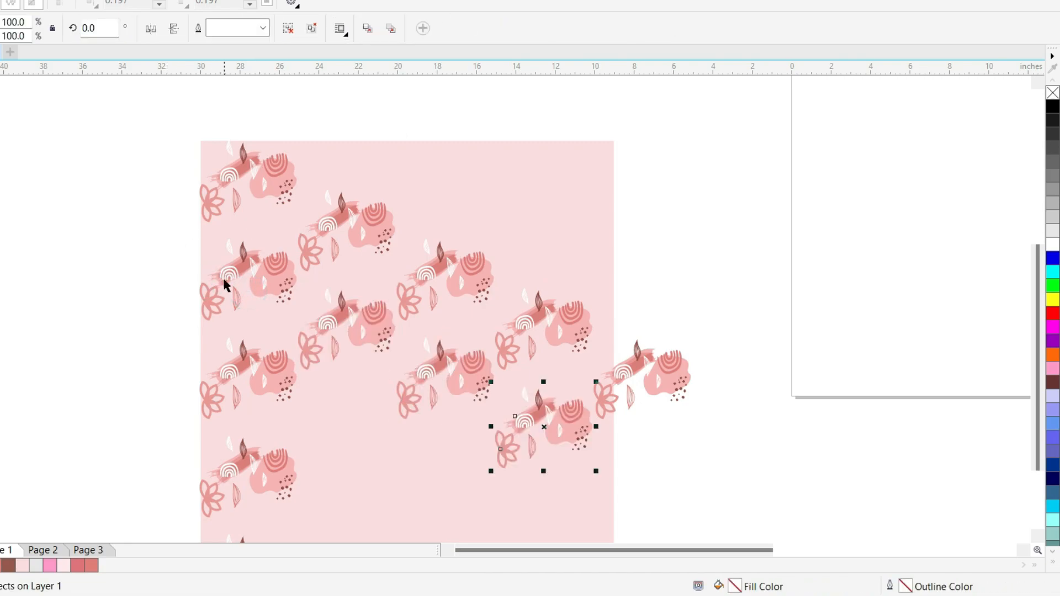
Step: Duplicate the third motif group of the first column four times along the same diagonal
{"action": "left_click", "coordinate": [265, 377]}
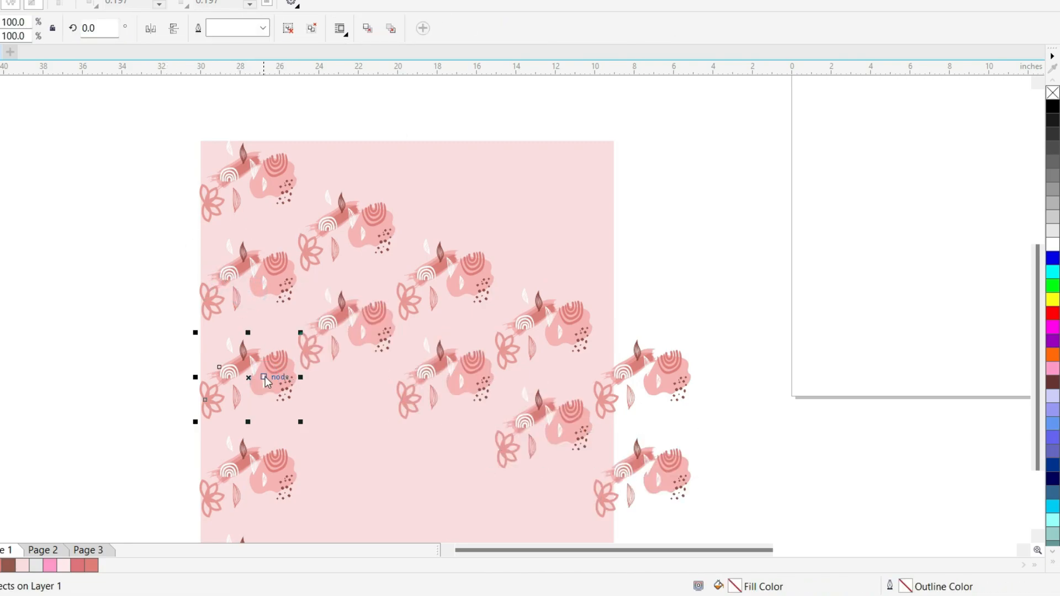
{"action": "key", "text": "ctrl+d"}
{"action": "key", "text": "ctrl+d"}
{"action": "key", "text": "ctrl+d"}
{"action": "key", "text": "ctrl+d"}
Step: Duplicate the fourth motif group of the first column twice diagonally, down past the square's lower edge
{"action": "scroll", "coordinate": [475, 372], "scroll_direction": "down", "scroll_amount": 1}
{"action": "scroll", "coordinate": [370, 412], "scroll_direction": "up", "scroll_amount": 1}
{"action": "left_click", "coordinate": [378, 406]}
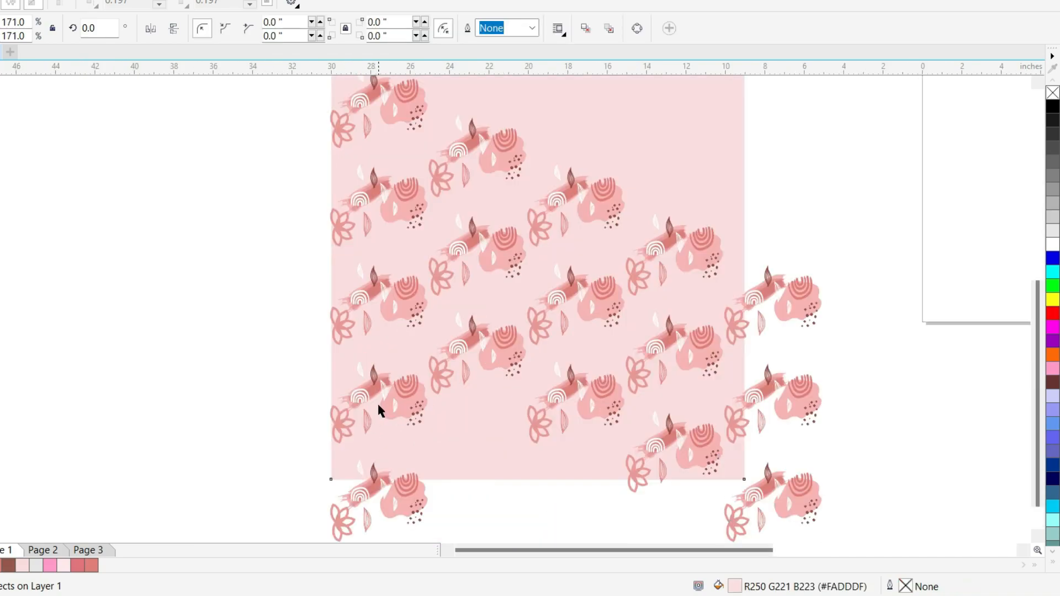
{"action": "left_click", "coordinate": [378, 406]}
{"action": "left_click", "coordinate": [400, 402]}
{"action": "key", "text": "ctrl+d"}
{"action": "key", "text": "ctrl+d"}
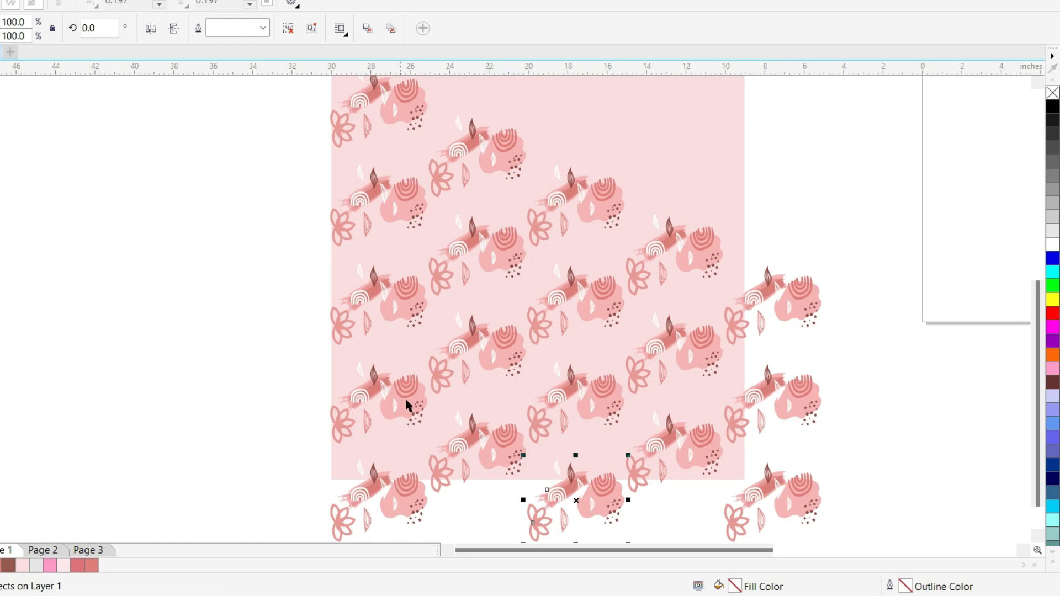
Step: Set the duplicate distance to 0 and 5 inches, and duplicate the second column's top motif group once upward
{"action": "left_click", "coordinate": [290, 382]}
{"action": "scroll", "coordinate": [485, 331], "scroll_direction": "down", "scroll_amount": 1}
{"action": "scroll", "coordinate": [508, 255], "scroll_direction": "up", "scroll_amount": 1}
{"action": "double_click", "coordinate": [368, 22]}
{"action": "type", "text": "0"}
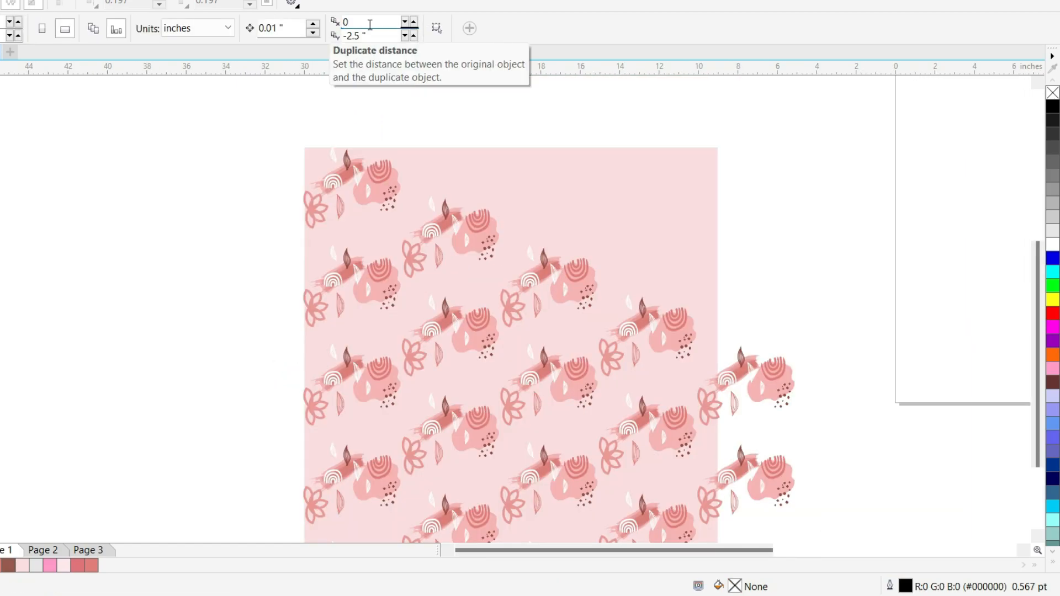
{"action": "left_click", "coordinate": [384, 35]}
{"action": "key", "text": "Return"}
{"action": "left_click", "coordinate": [466, 224]}
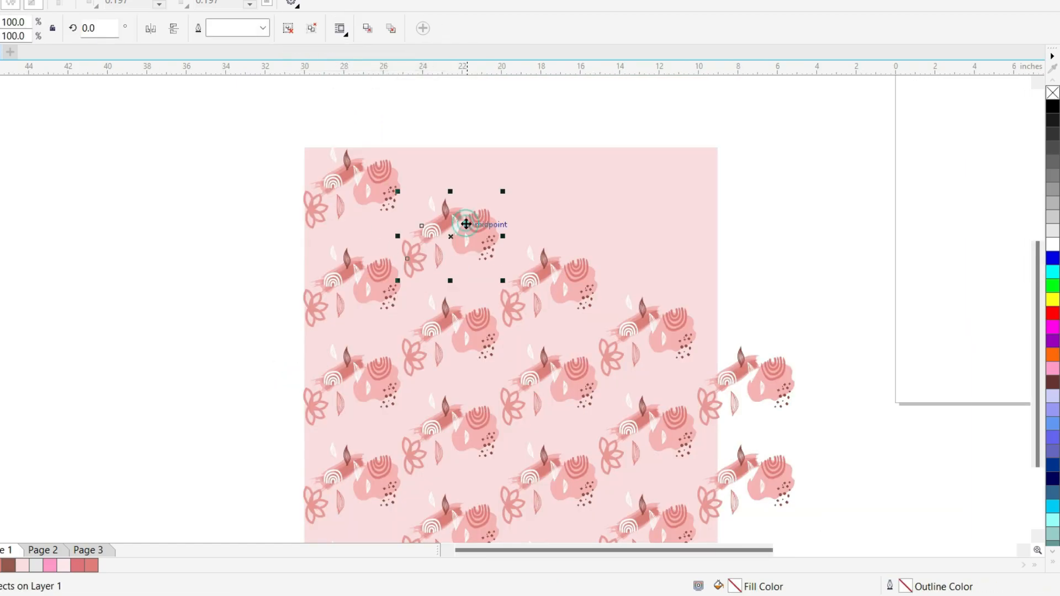
{"action": "key", "text": "ctrl+d"}
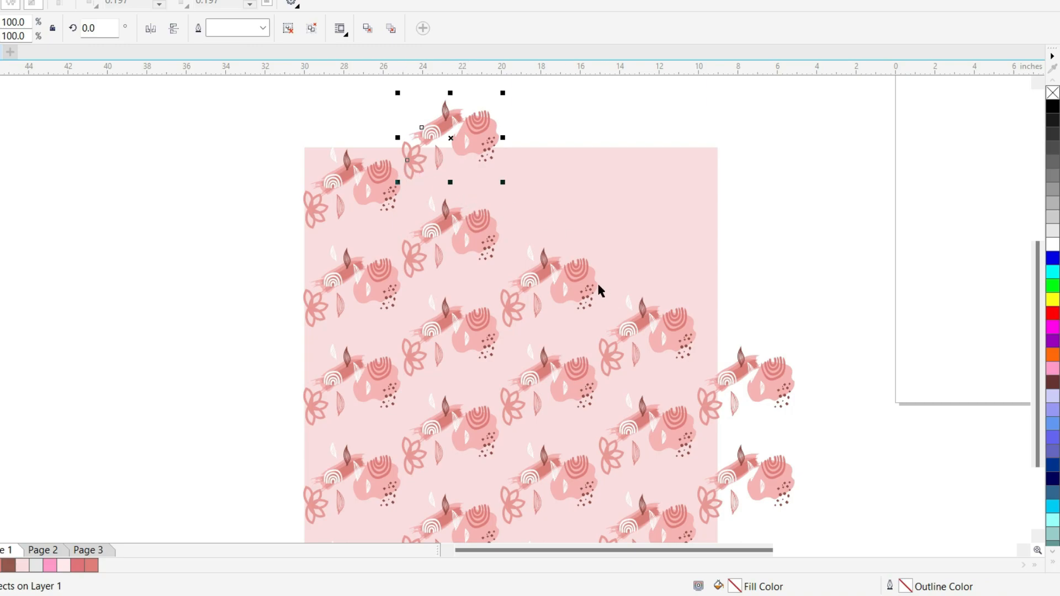
Step: Duplicate the top motif groups of the third and fourth columns twice each upward to fill the gaps above them
{"action": "key", "text": "ctrl+d"}
{"action": "key", "text": "ctrl+d"}
{"action": "left_click", "coordinate": [668, 326]}
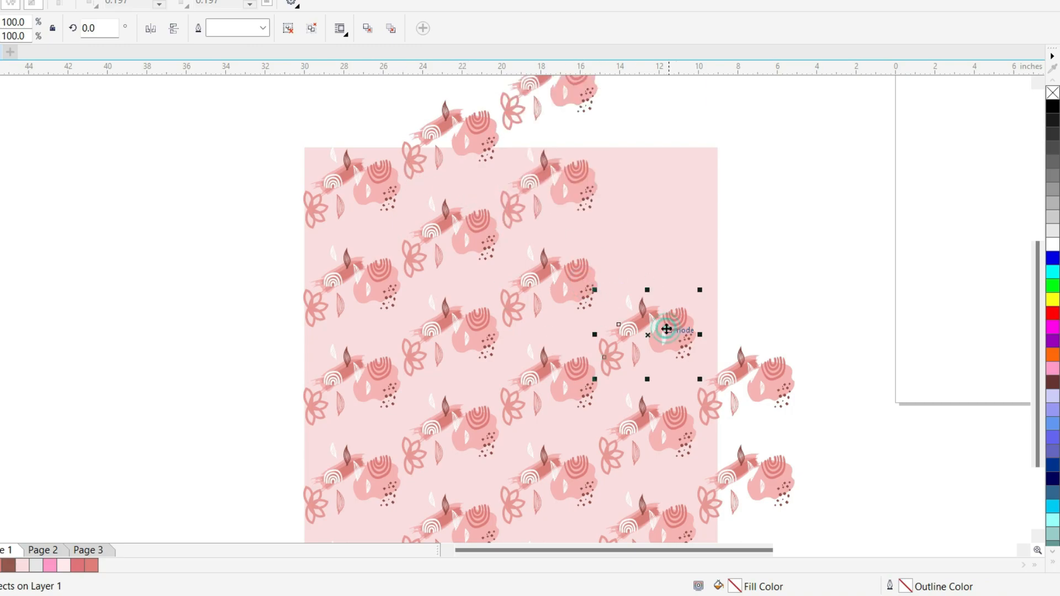
{"action": "key", "text": "ctrl+d"}
{"action": "key", "text": "ctrl+d"}
Step: Duplicate the fifth column's top motif group three times upward, then deselect everything
{"action": "left_click", "coordinate": [729, 375]}
{"action": "key", "text": "ctrl+d"}
{"action": "key", "text": "ctrl+d"}
{"action": "key", "text": "ctrl+d"}
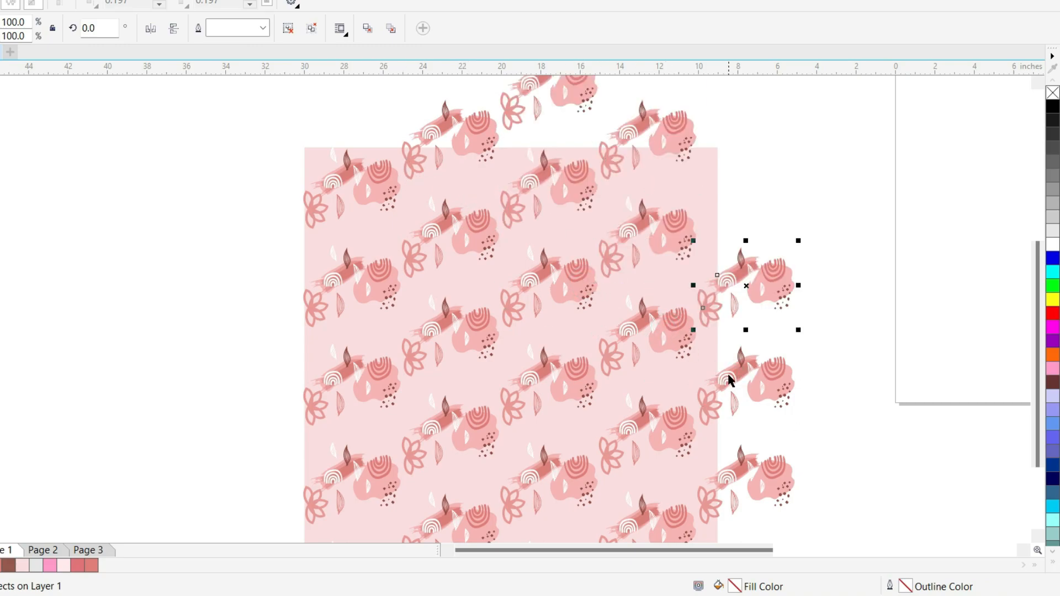
{"action": "left_click", "coordinate": [267, 224]}
Step: Crop the whole pattern to the edges of the pale pink square, removing the motifs that extend beyond it
{"action": "scroll", "coordinate": [267, 224], "scroll_direction": "down", "scroll_amount": 2}
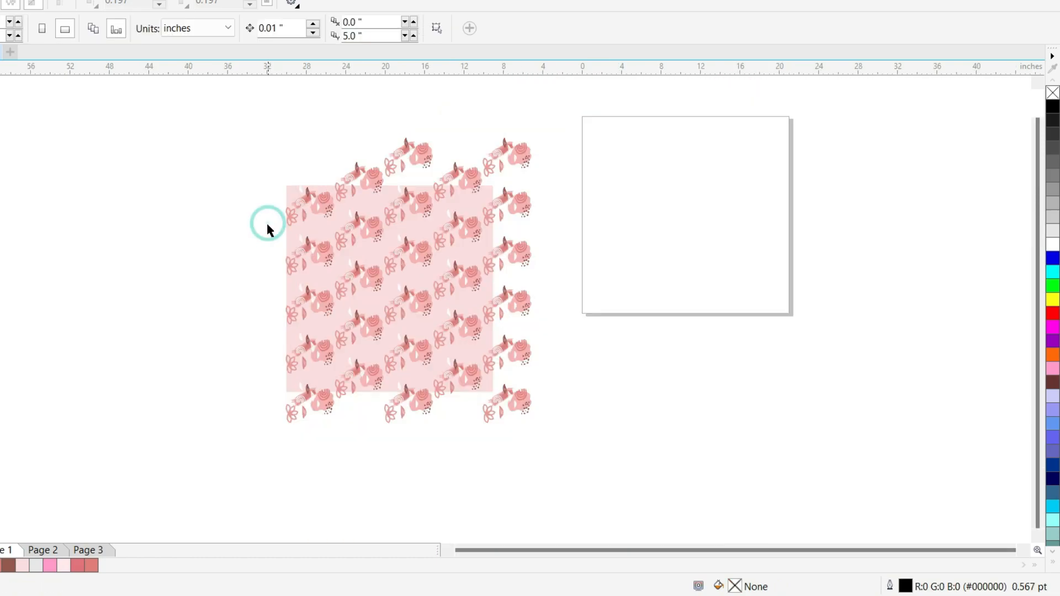
{"action": "left_click", "coordinate": [0, 96]}
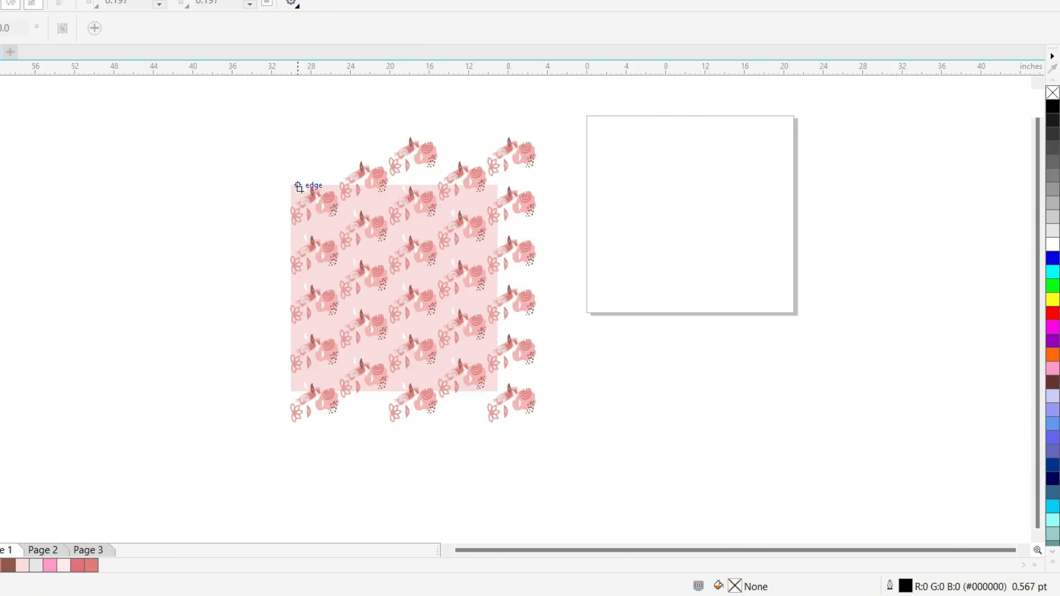
{"action": "left_click_drag", "start_coordinate": [292, 185], "coordinate": [499, 392]}
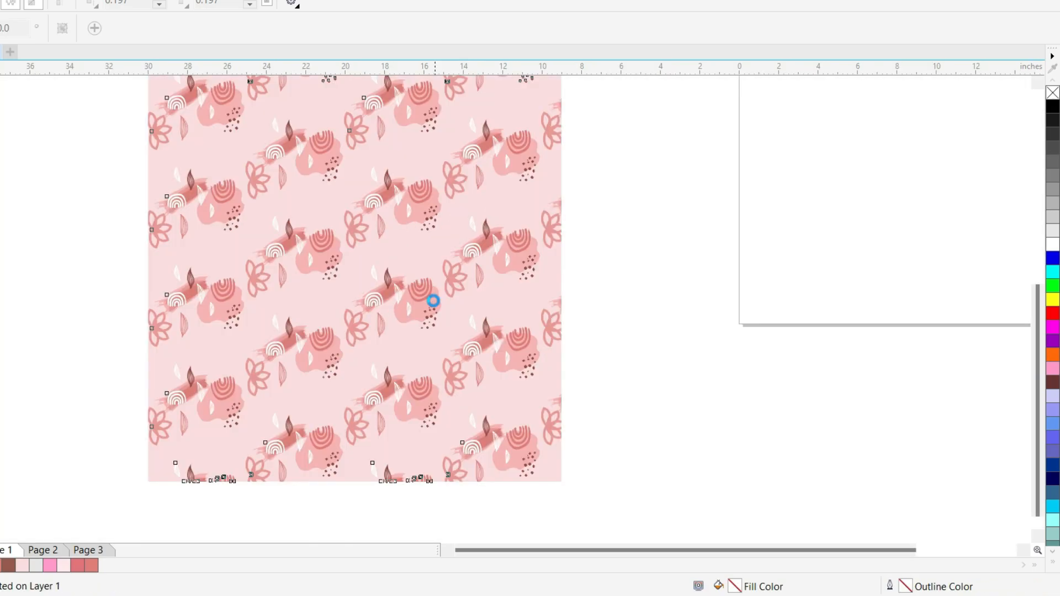